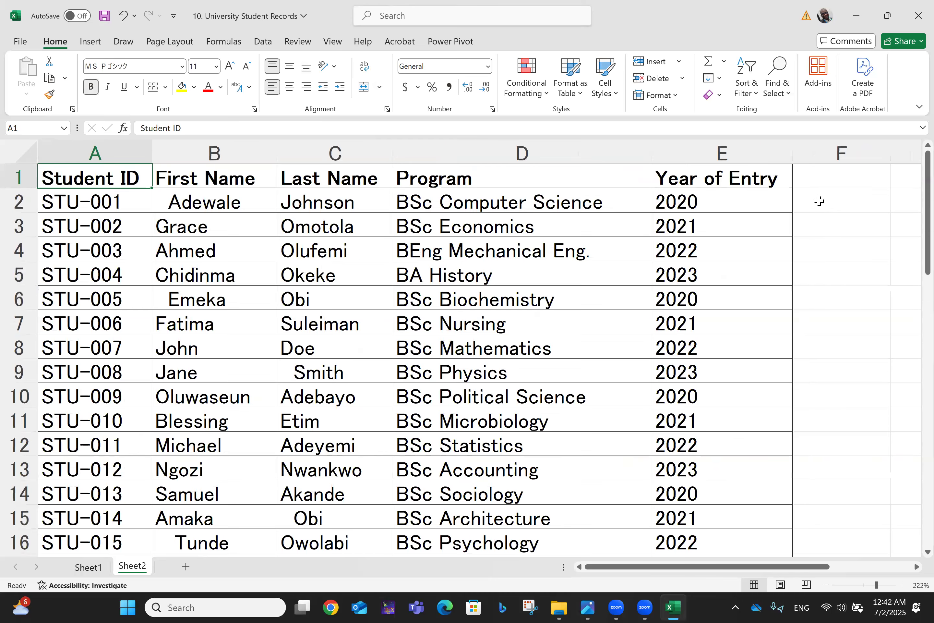
- Enter the formula =LEFT(A2,5) in cell F2 to extract the first five characters of the student ID
click(818, 201)
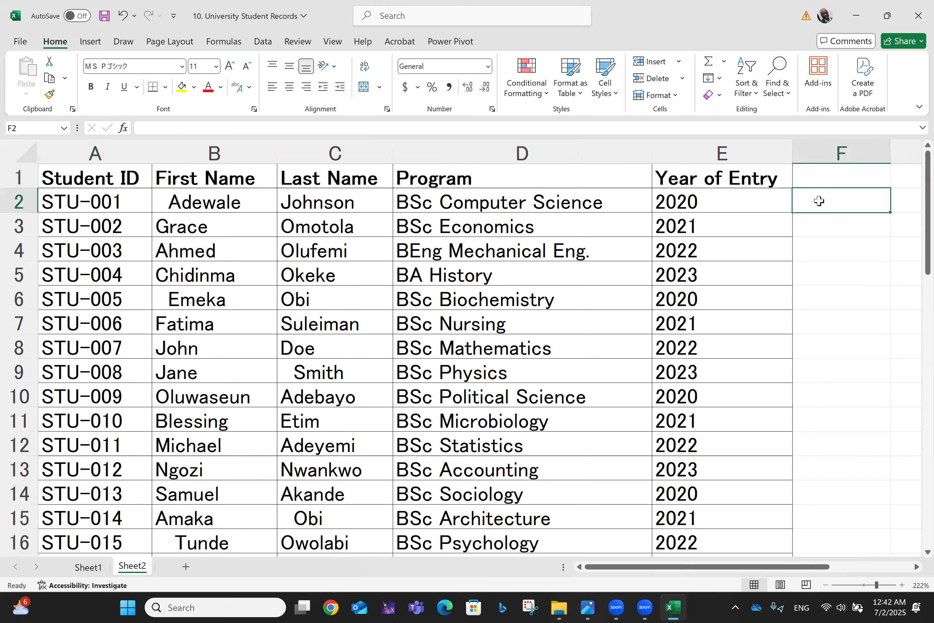
text(=)
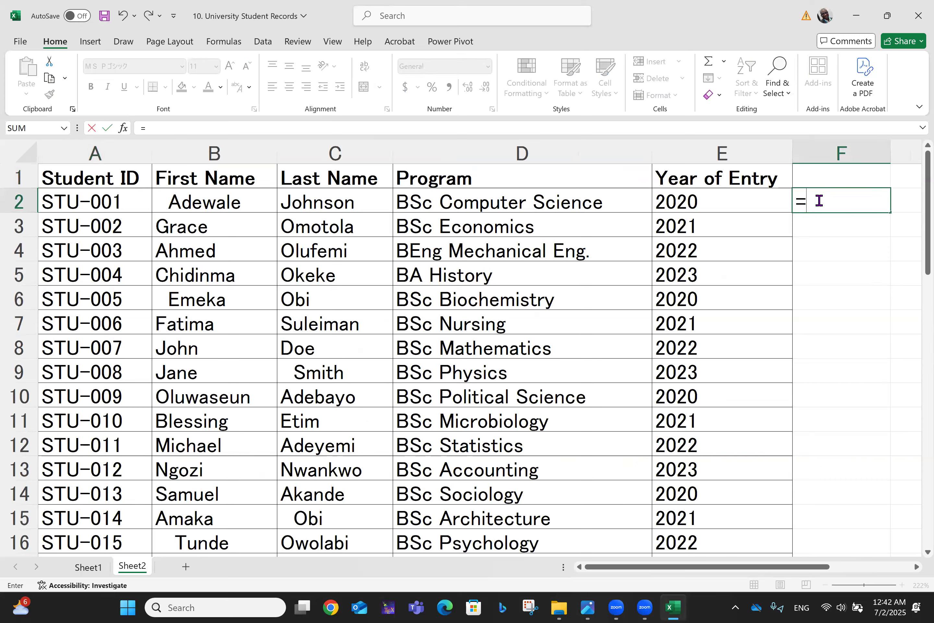
text(LEF)
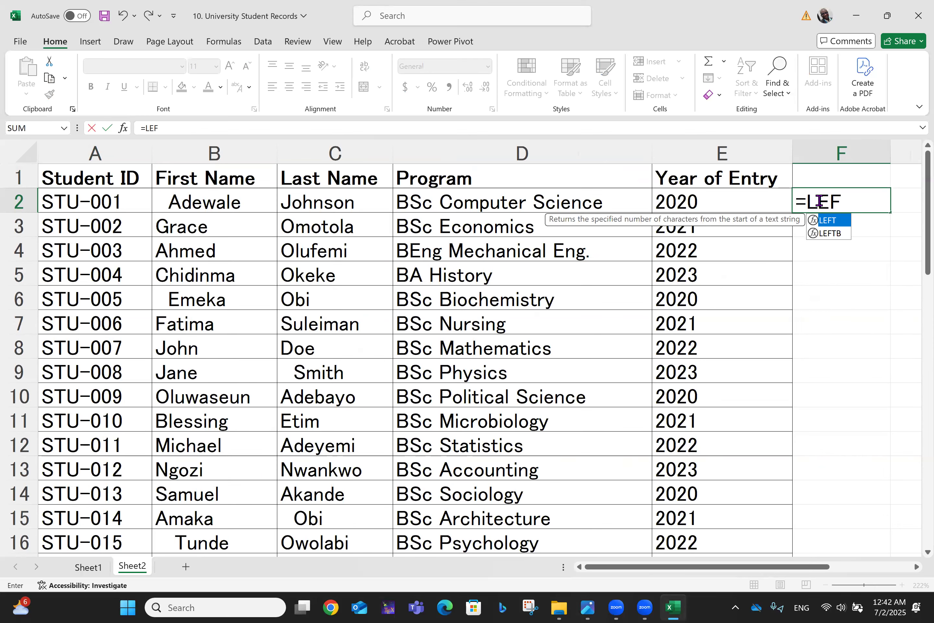
text(T()
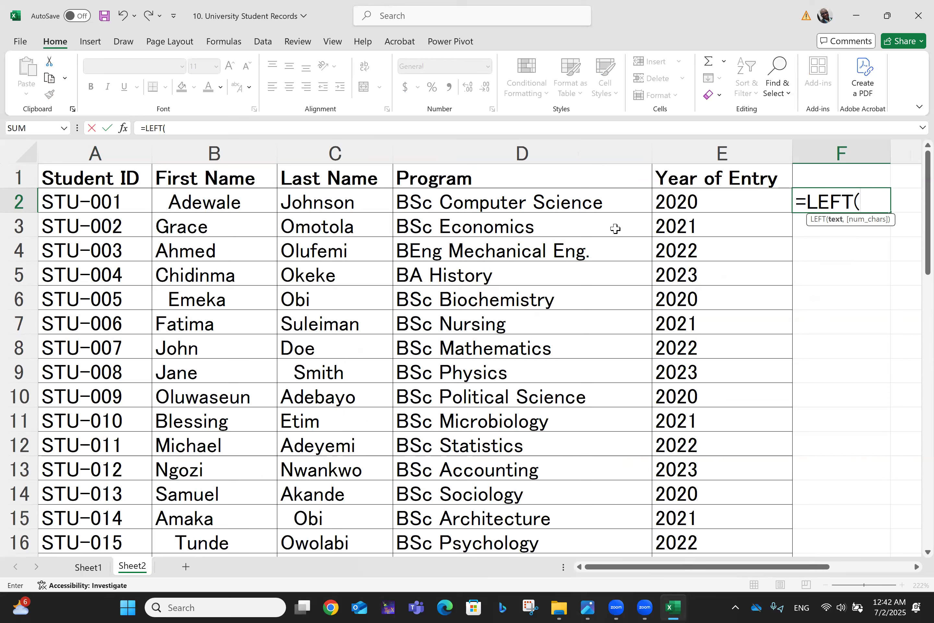
text(A2,)
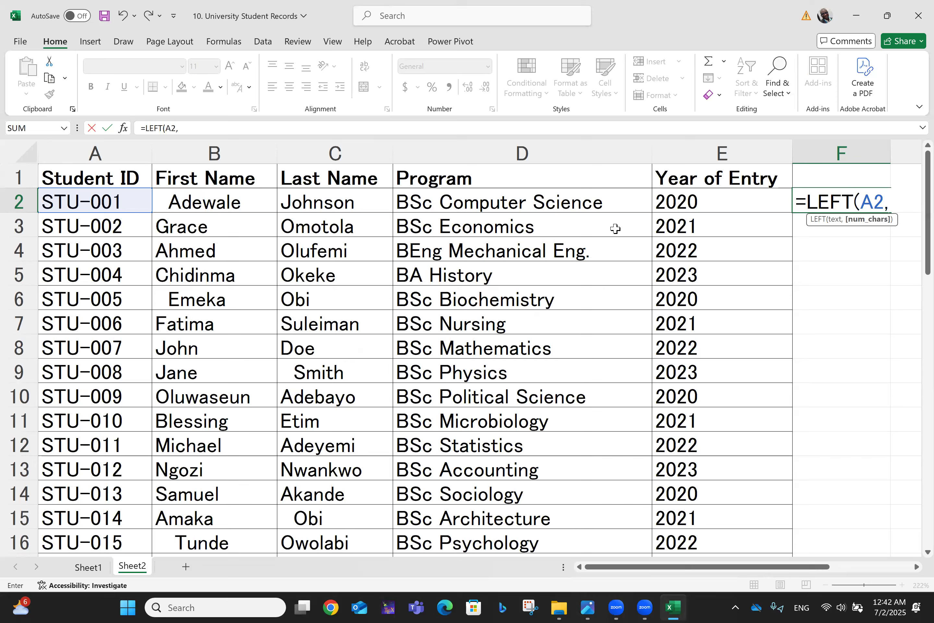
text(5))
key(Return)
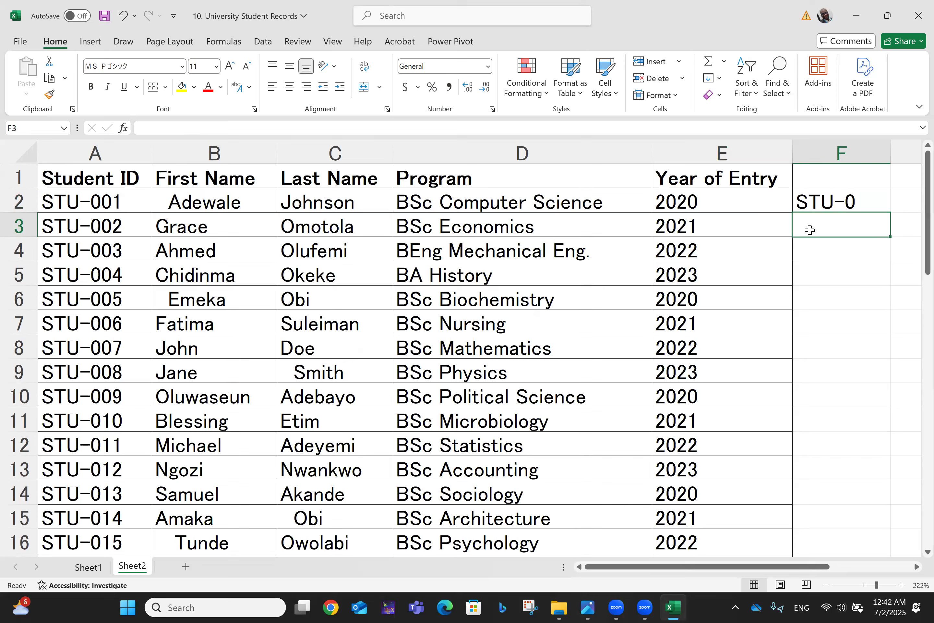
- Edit the formula in F2 to return six characters, making it =LEFT(A2,6)
click(852, 201)
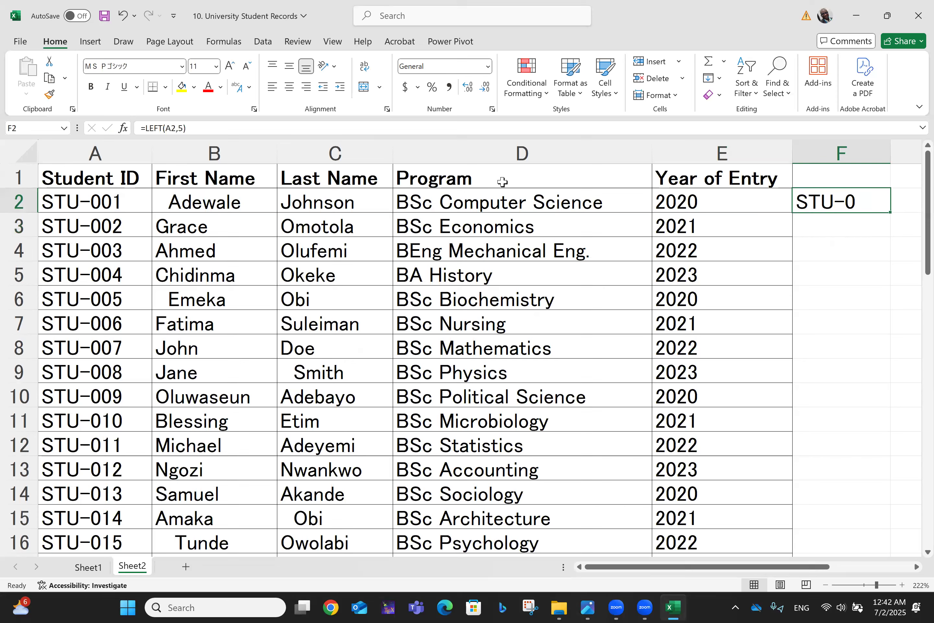
click(178, 128)
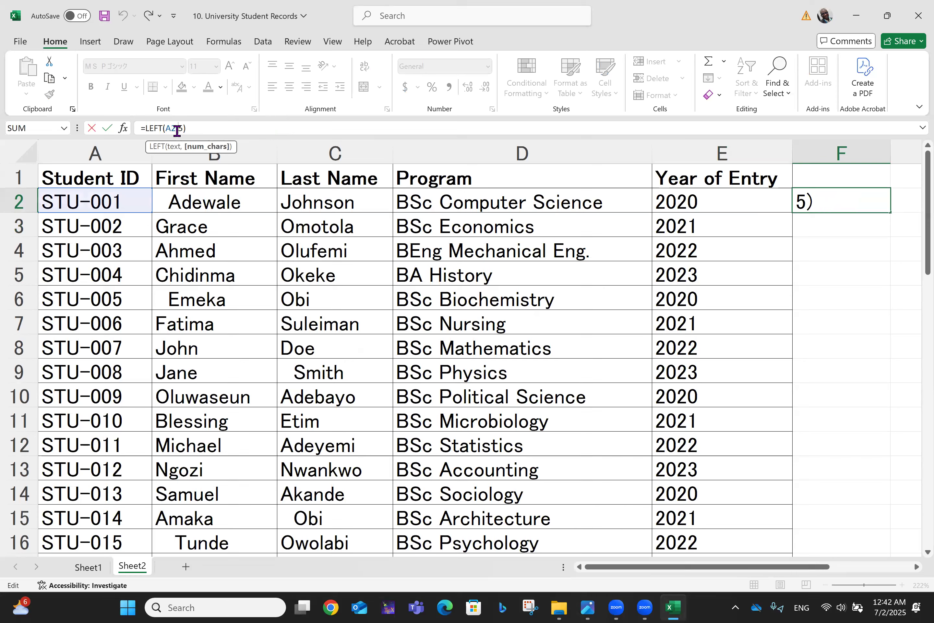
text(\)
key(BackSpace)
key(BackSpace)
text(6)
key(Return)
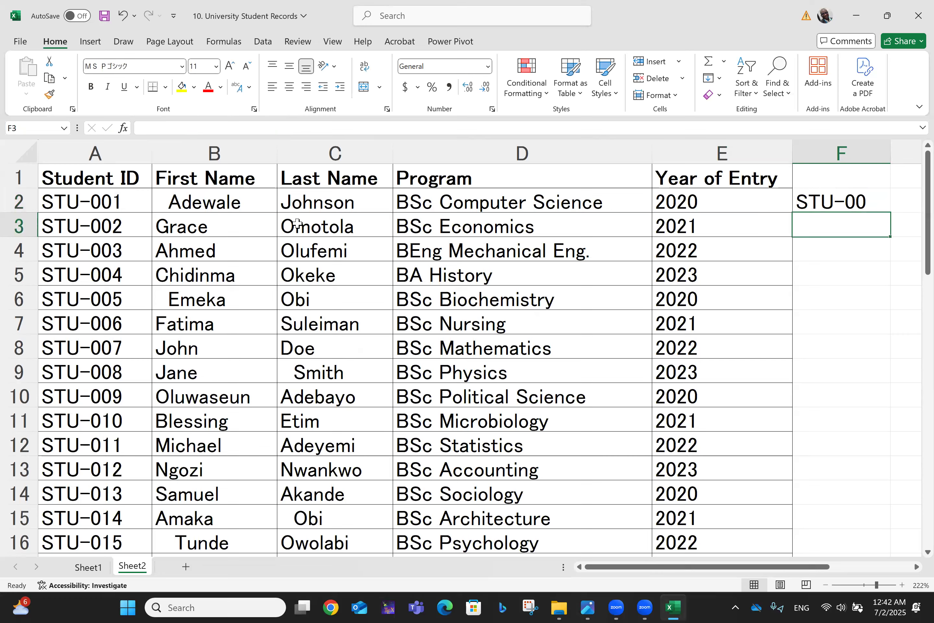
- Fill the LEFT formula from F2 down column F to the last student record in row 51
click(816, 201)
drag(890, 212, 905, 564)
drag(917, 608, 897, 502)
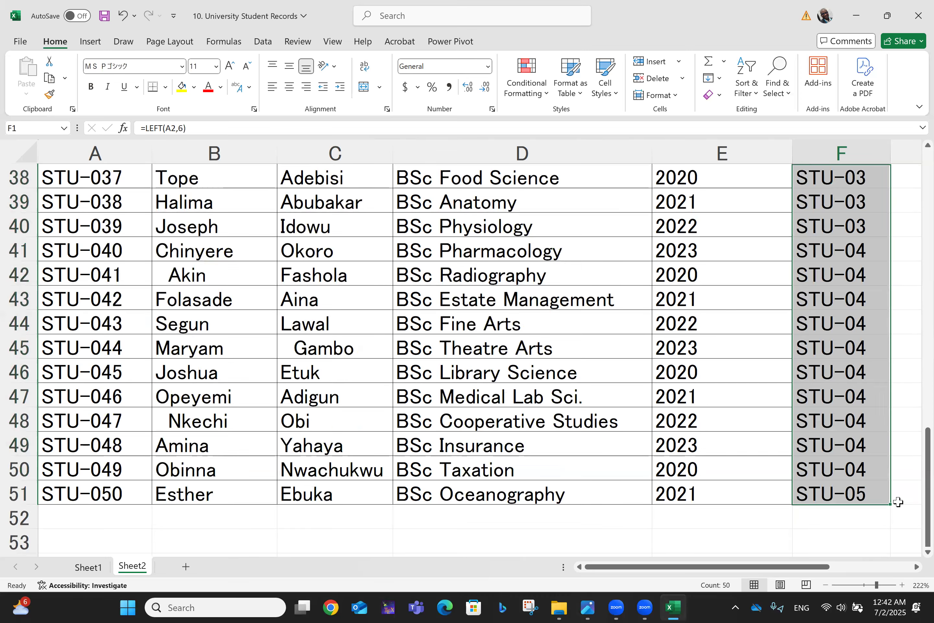
- Review the extracted student ID prefixes through column F to the end of the records and back to F1
key(Up)
key(Down)
key(Down)
key(Down)
key(Down)
key(Down)
key(Down)
key(Down)
key(Down)
key(Down)
key(Down)
key(Down)
key(Down)
key(Down)
key(Down)
key(Down)
key(Down)
key(Down)
key(Down)
key(Down)
key(Down)
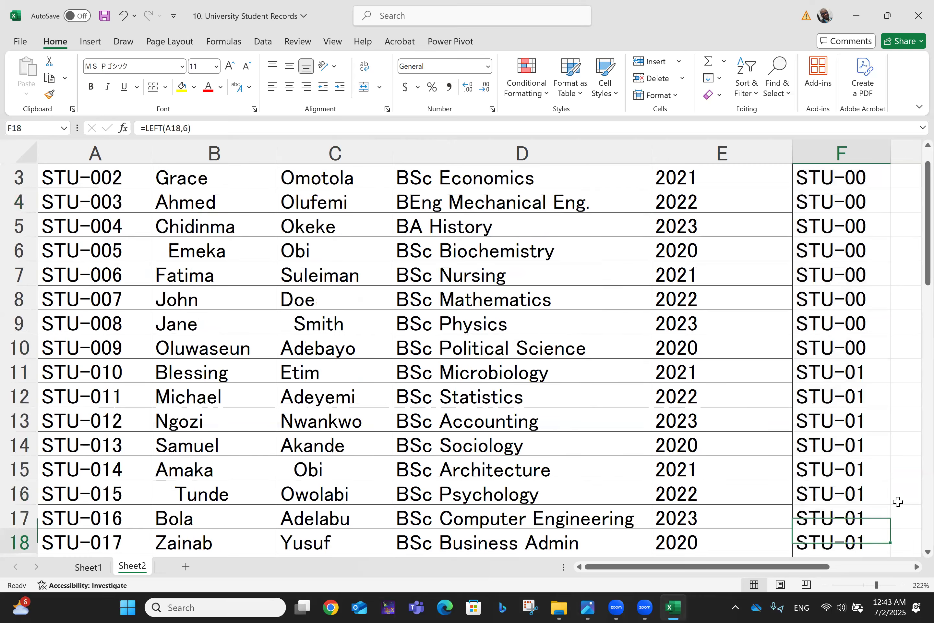
key(Down)
key(Down)
key(Down)
key(Down)
key(Down)
key(Down)
key(Down)
key(Down)
key(Down)
key(Down)
key(Down)
key(Down)
key(Down)
key(Down)
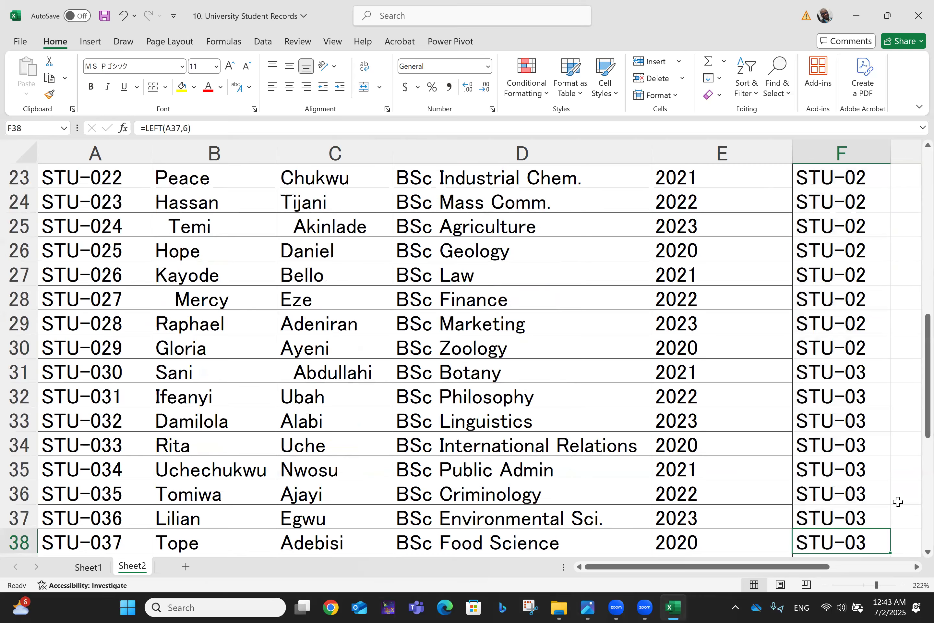
key(Down)
key(Down)
key(Down)
key(Down)
key(Down)
key(Down)
key(Down)
key(Down)
key(Down)
key(Down)
key(Down)
key(Down)
key(Down)
key(Down)
key(Down)
key(Down)
key(Down)
key(Down)
key(Down)
key(Down)
key(Up)
key(Up)
key(Up)
key(Up)
key(Up)
key(Up)
key(Up)
key(Up)
key(Up)
key(Up)
key(Up)
key(Up)
key(Up)
key(Up)
key(Up)
key(Up)
key(Up)
key(Up)
key(Up)
key(Up)
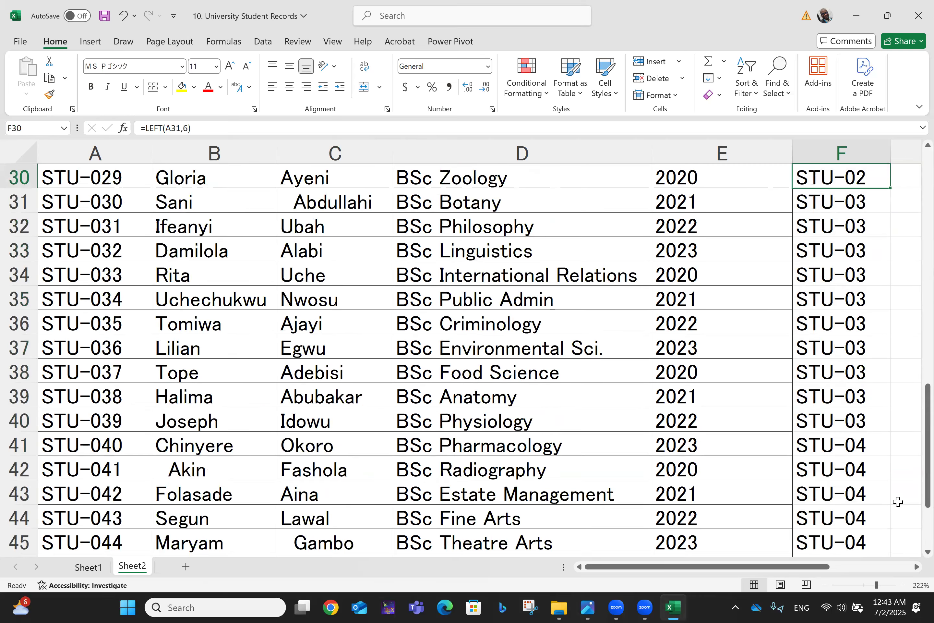
key(Up)
key(Up)
key(Up)
key(Up)
key(Up)
key(Up)
key(Up)
key(Up)
key(Up)
key(Up)
key(Up)
key(Up)
key(Up)
key(Up)
key(Up)
key(Up)
key(Up)
key(Up)
key(Up)
key(Up)
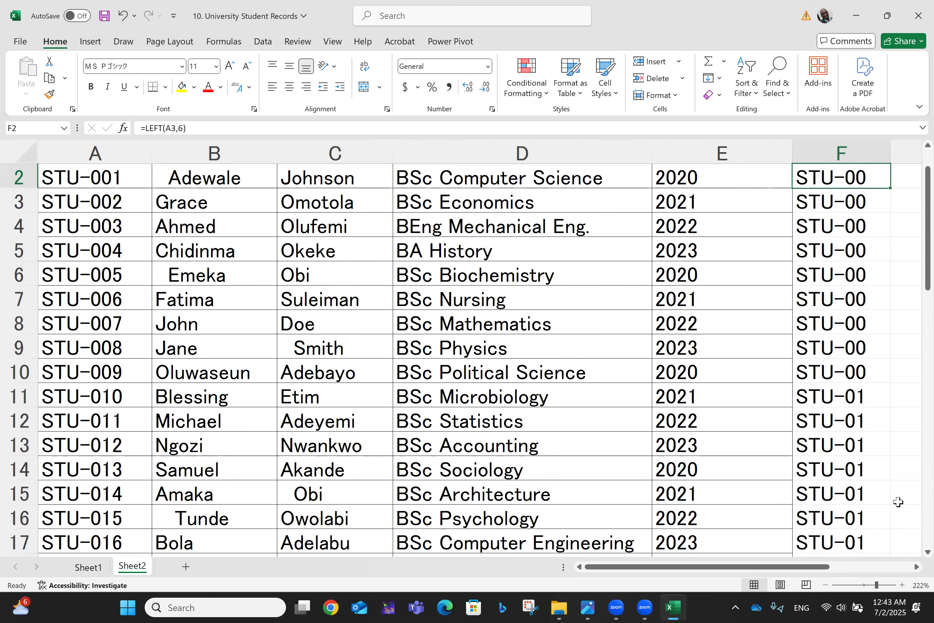
key(Up)
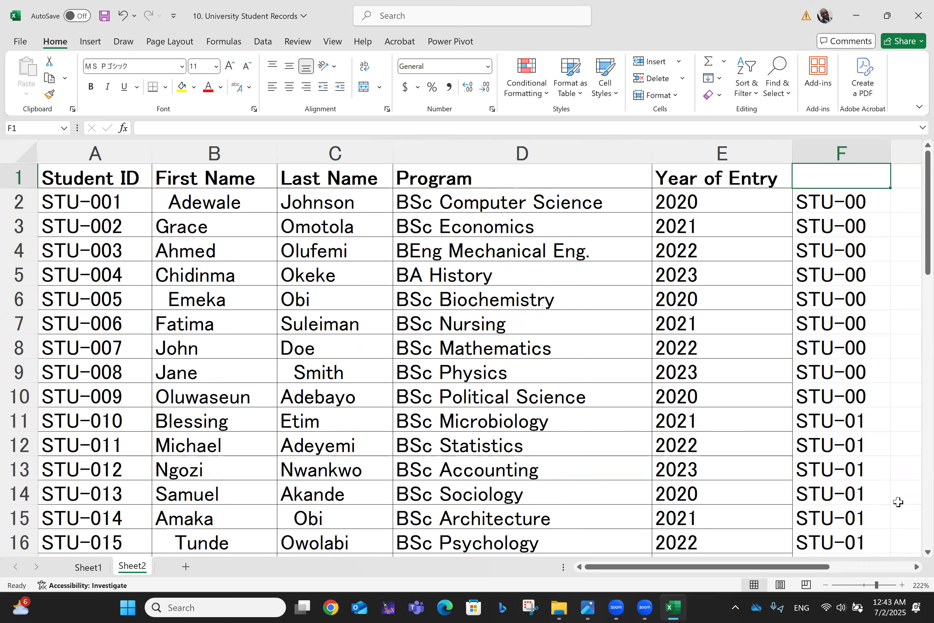
- Enter the formula =LEFT(B2,3) in cell G2 to extract the first three characters of the first name
text(I)
key(BackSpace)
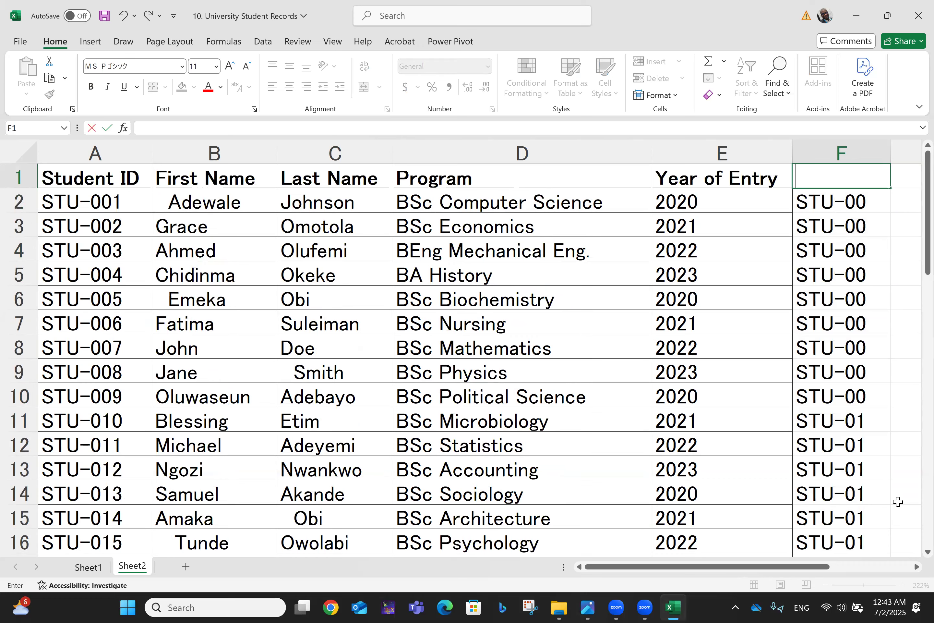
key(Right)
key(Down)
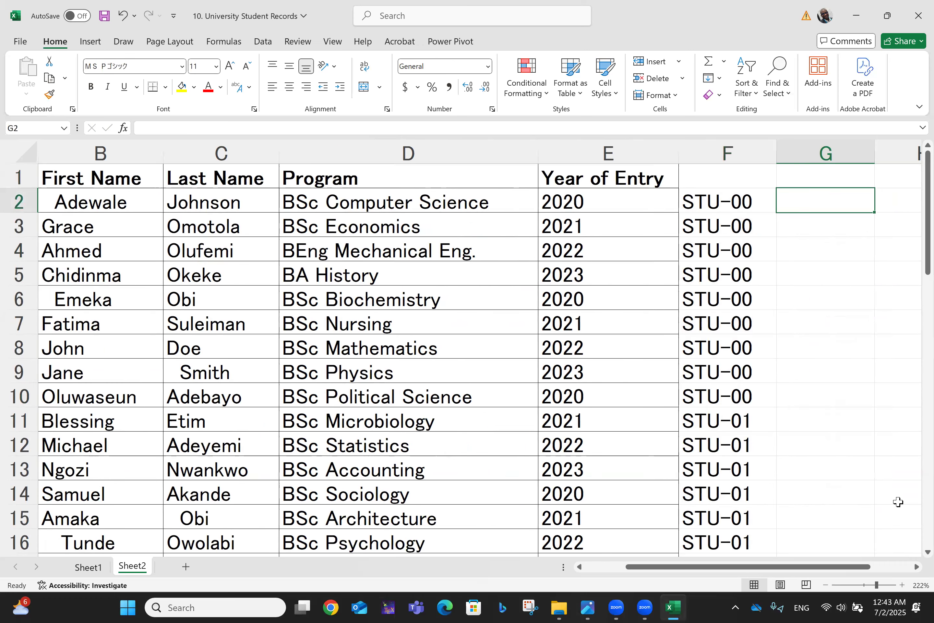
scroll(898, 502, left, 1)
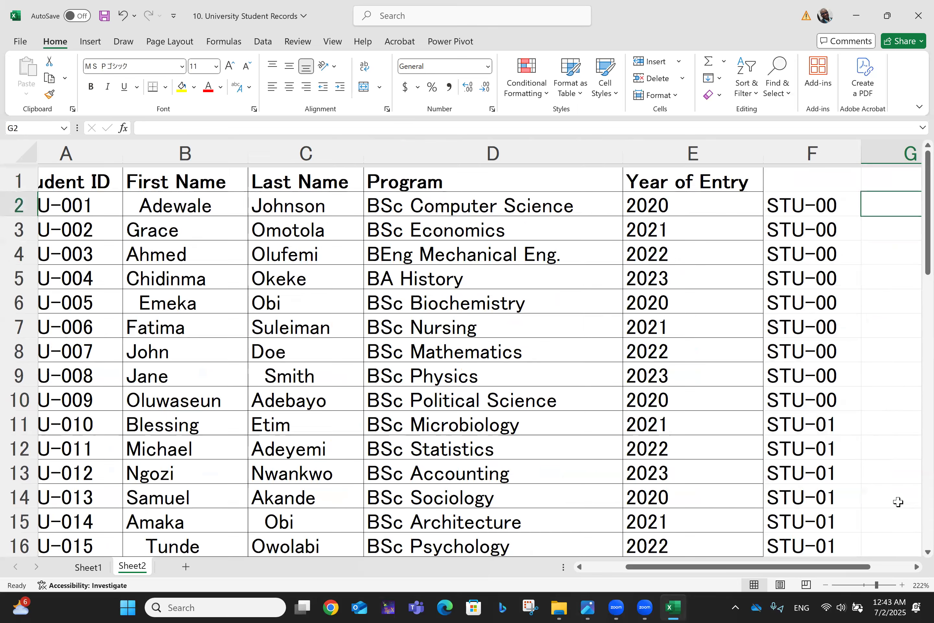
scroll(898, 502, right, 1)
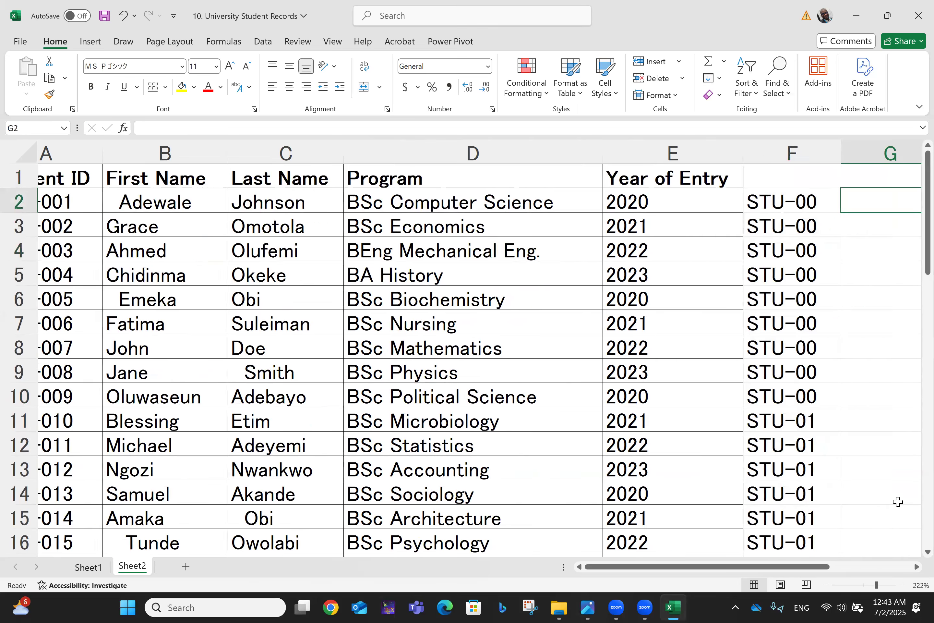
scroll(898, 501, left, 1)
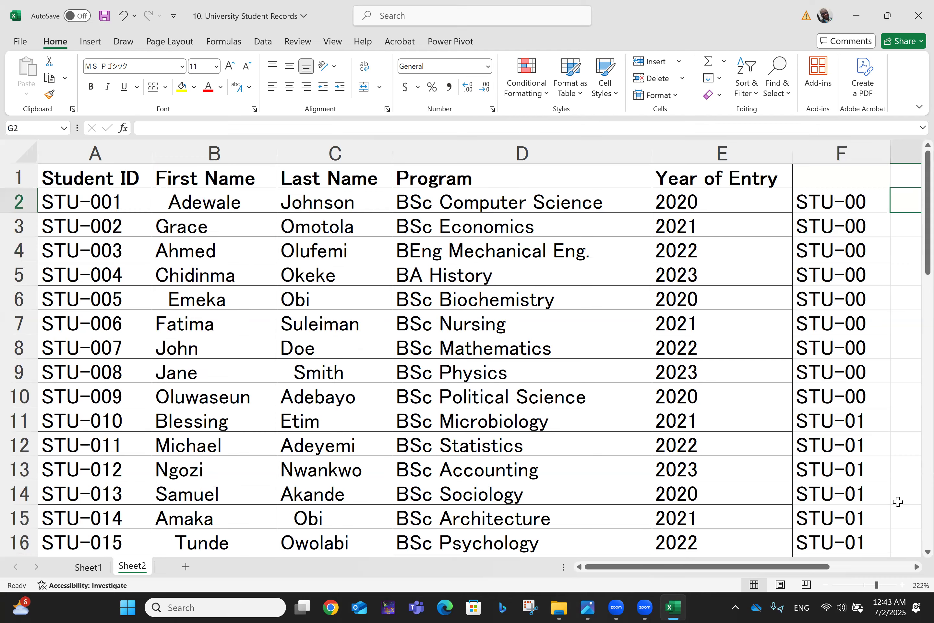
scroll(898, 502, right, 2)
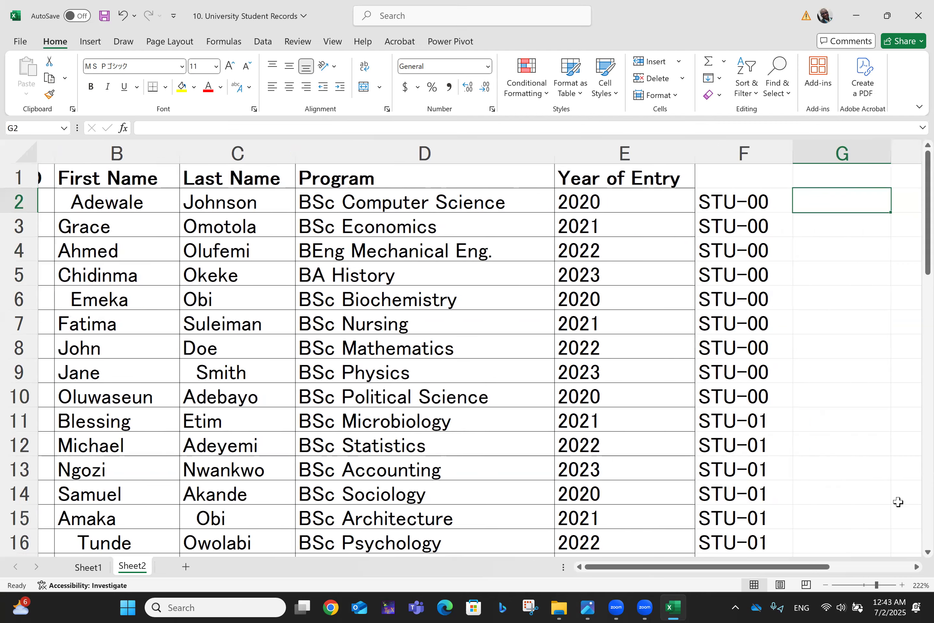
text(=left)
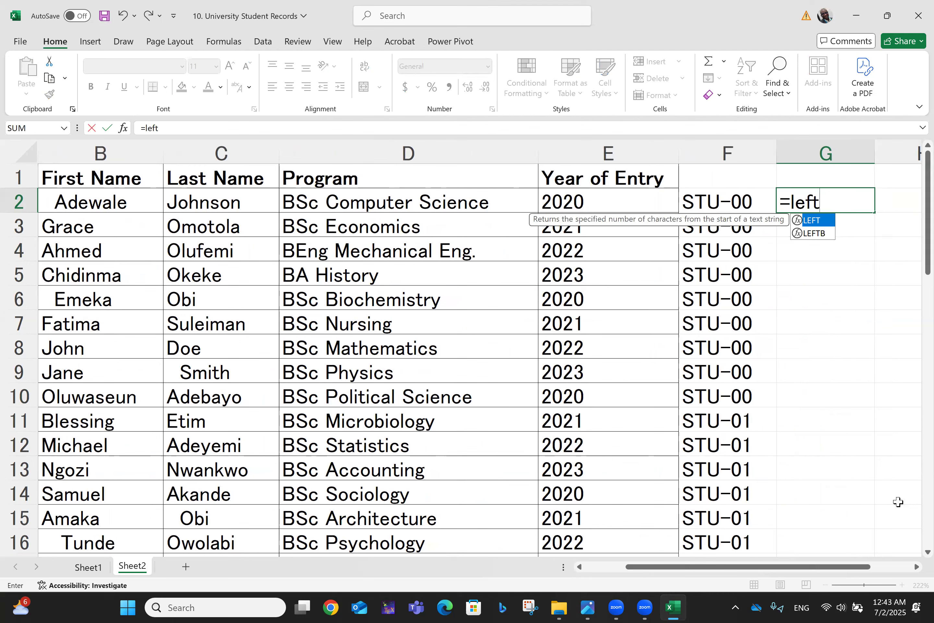
text(()
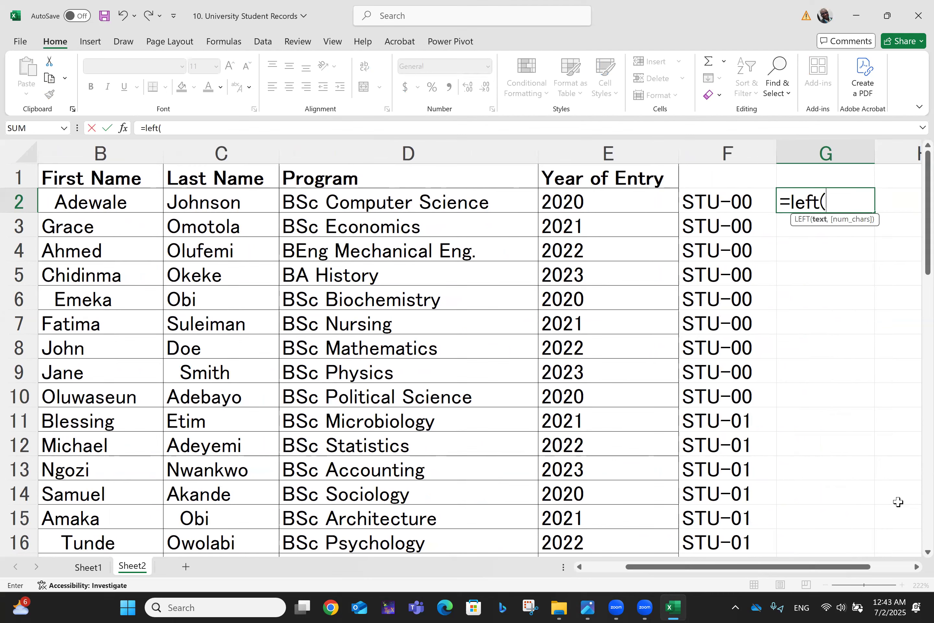
text(b)
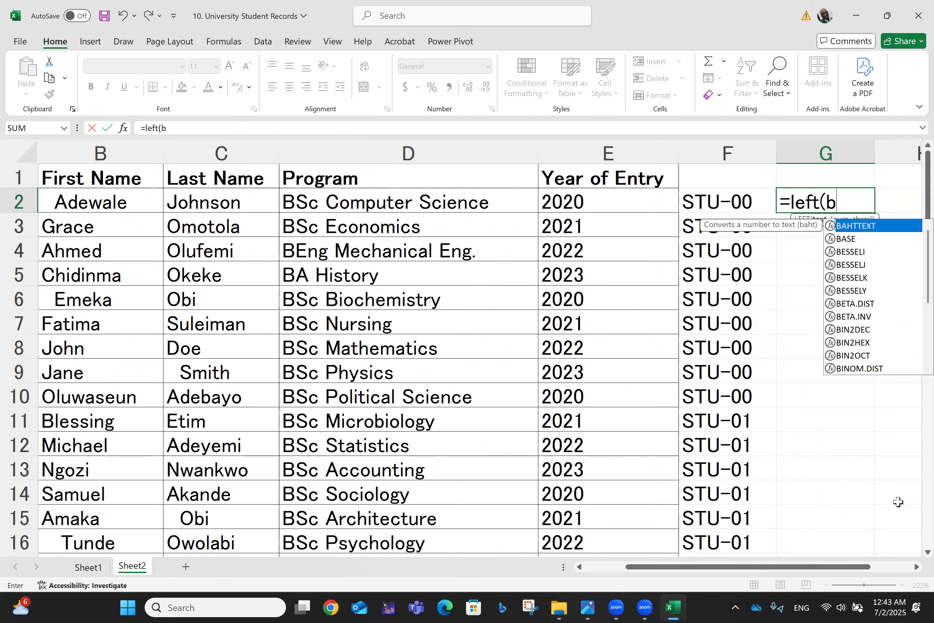
text(2,3)
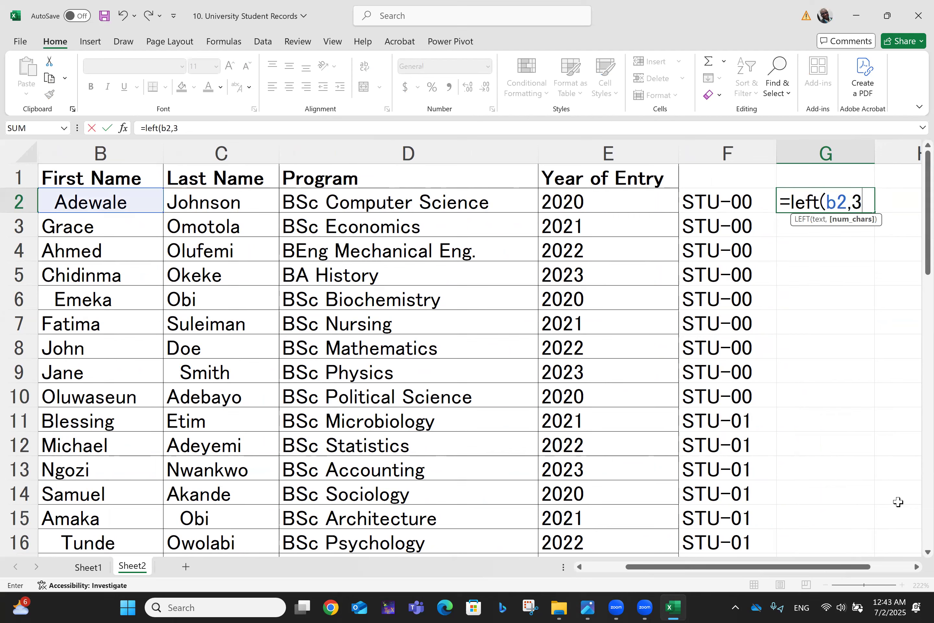
key(Return)
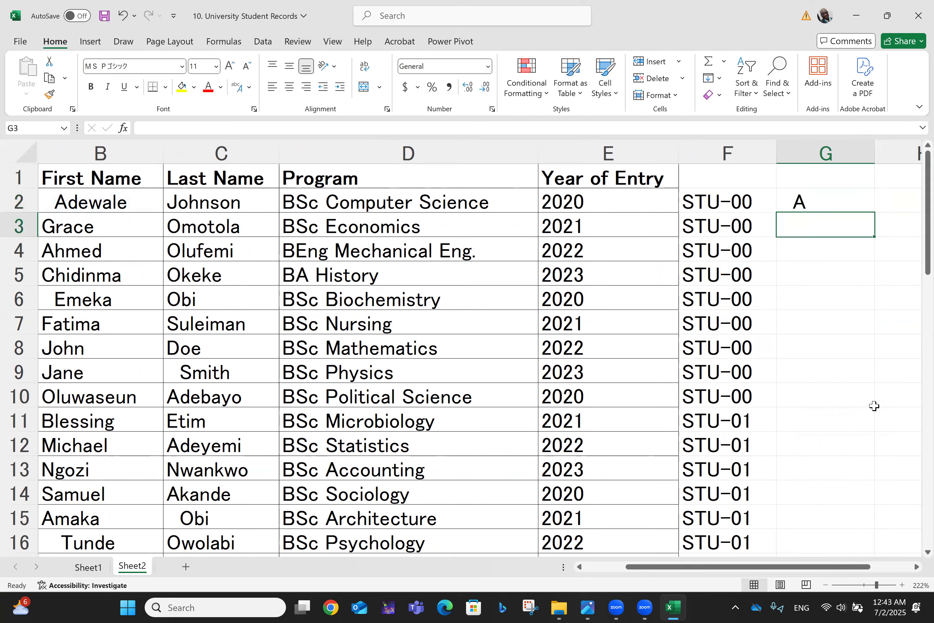
- Fill the first-name LEFT formula from G2 down column G to row 51
click(838, 207)
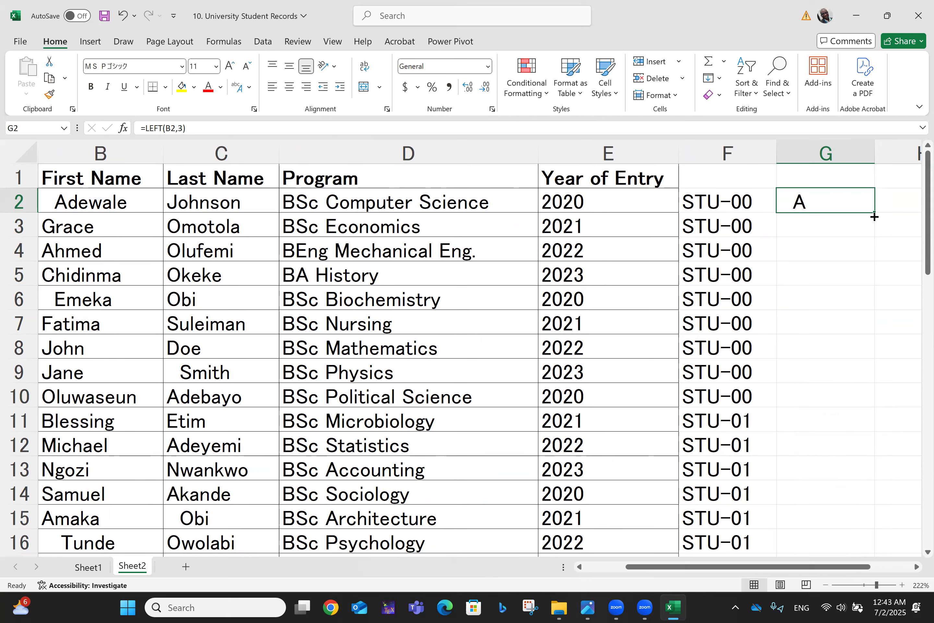
scroll(874, 217, left, 2)
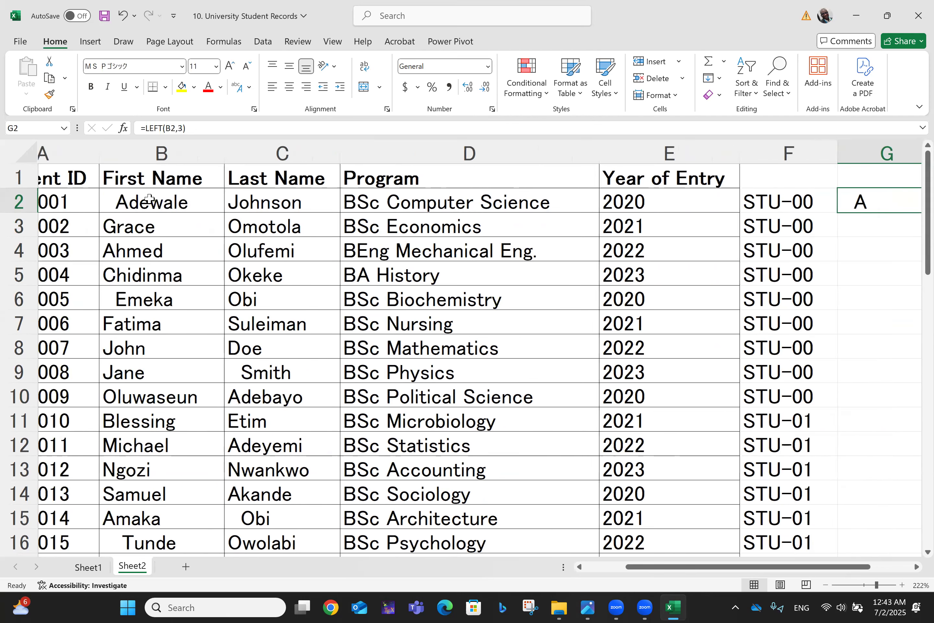
scroll(45, 197, right, 1)
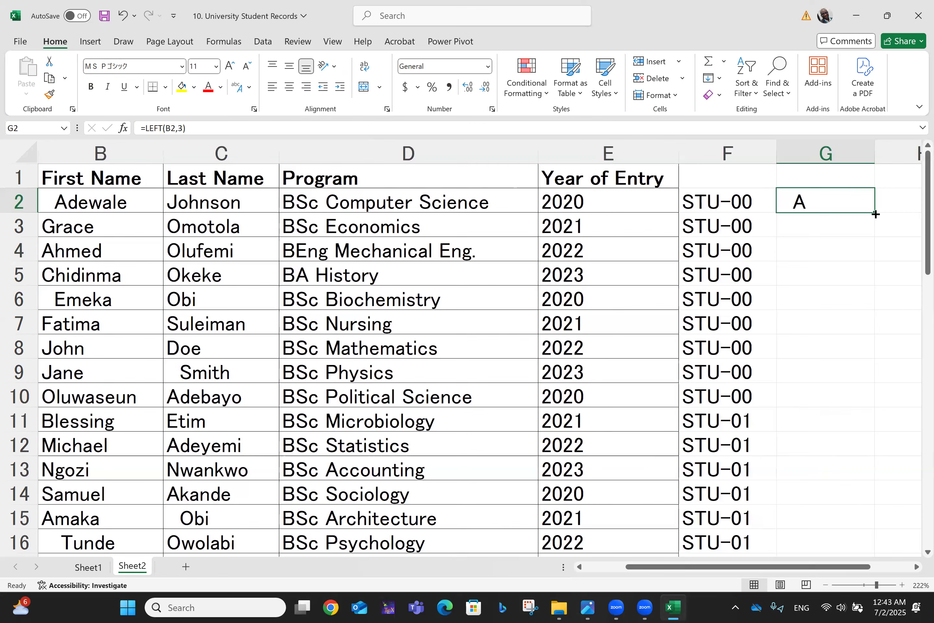
drag(875, 214, 852, 348)
click(820, 351)
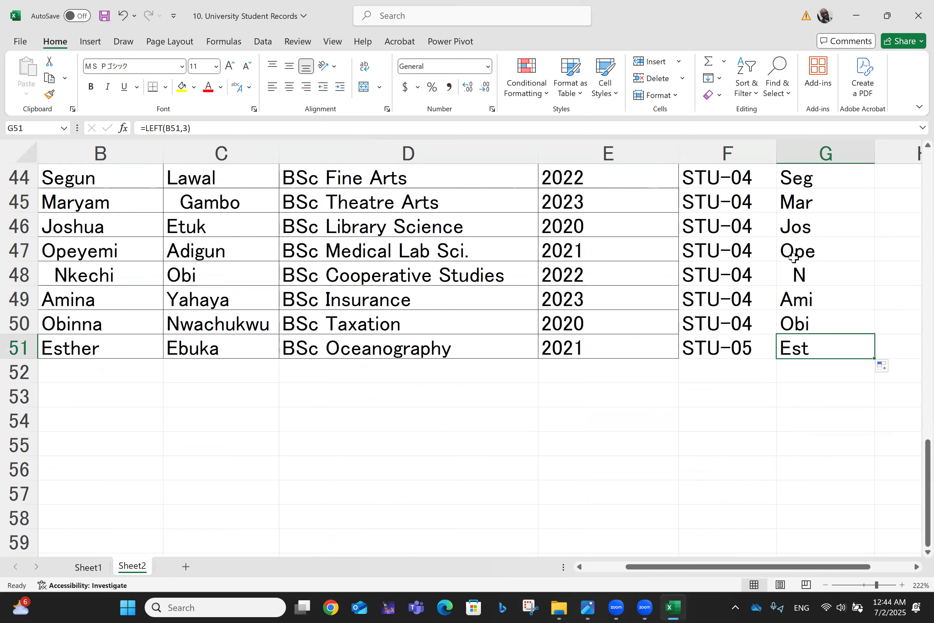
scroll(831, 279, up, 2)
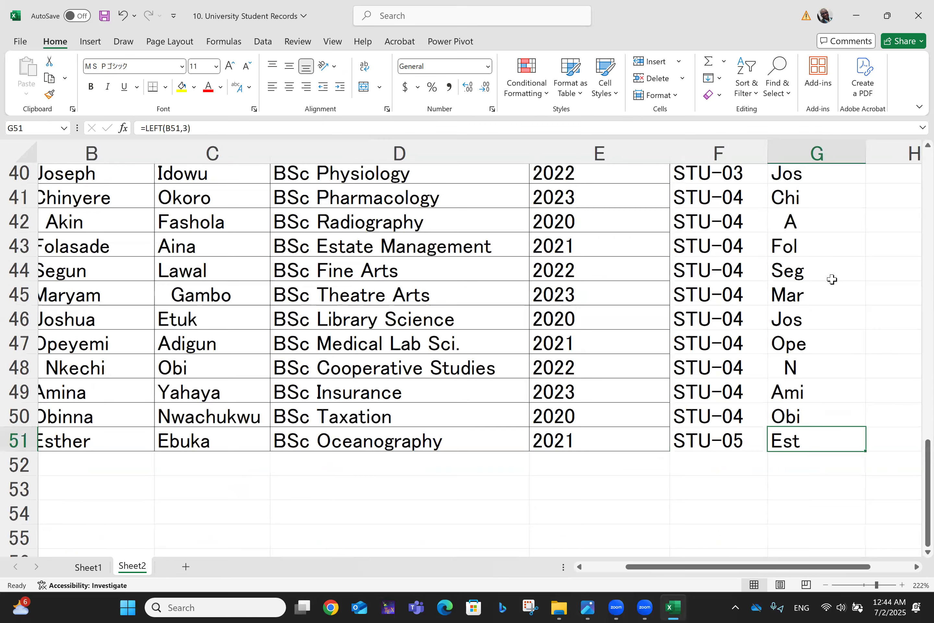
scroll(832, 279, up, 13)
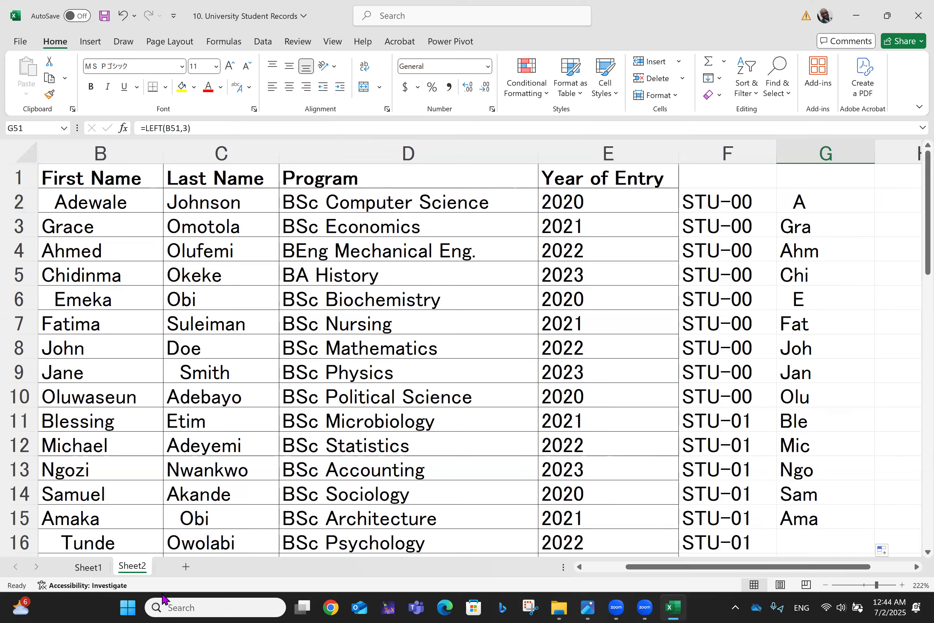
- Merge and center cells A5:B5 on Sheet1 for a new section heading
click(89, 568)
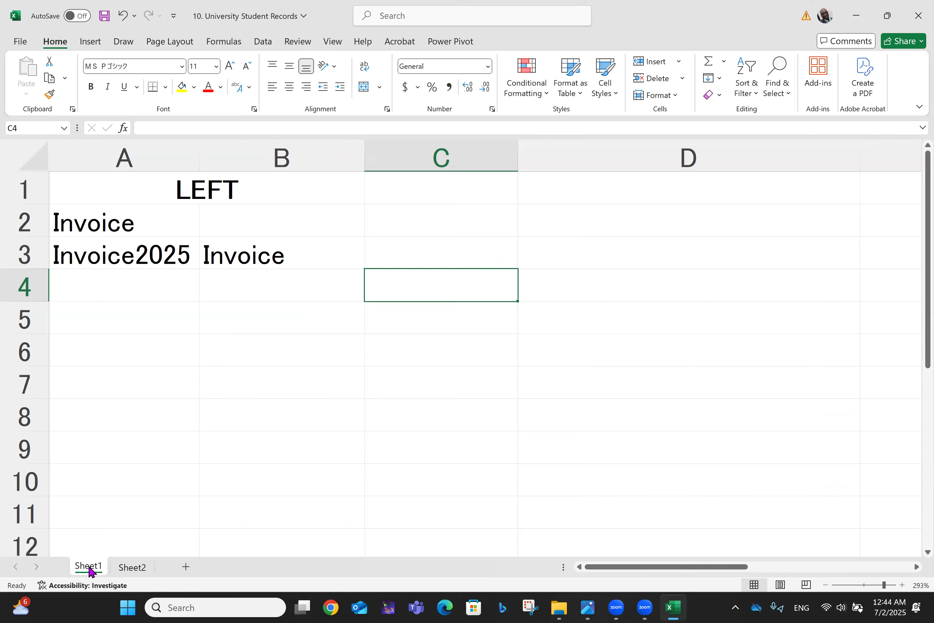
key(Left)
key(Left)
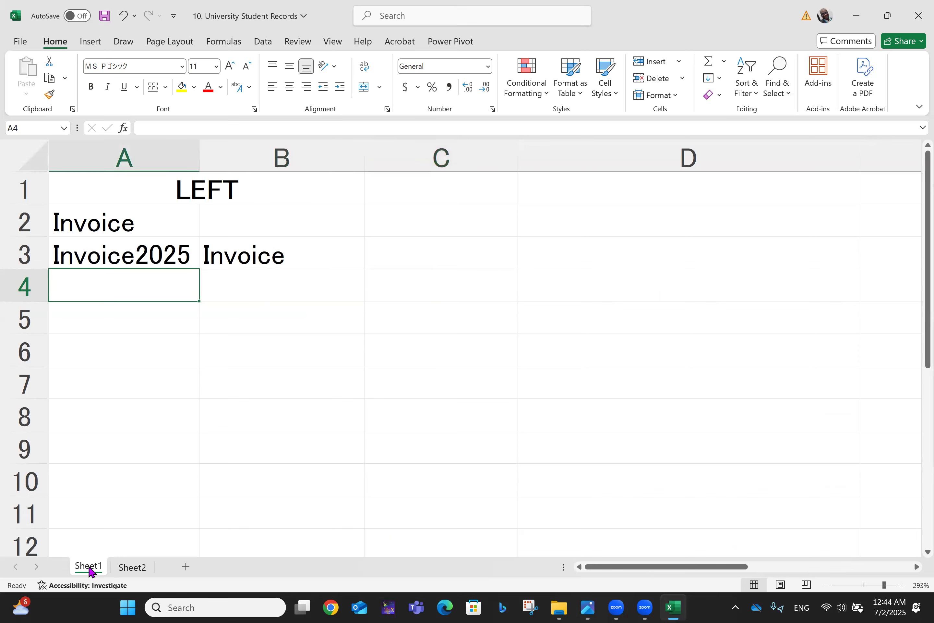
key(Down)
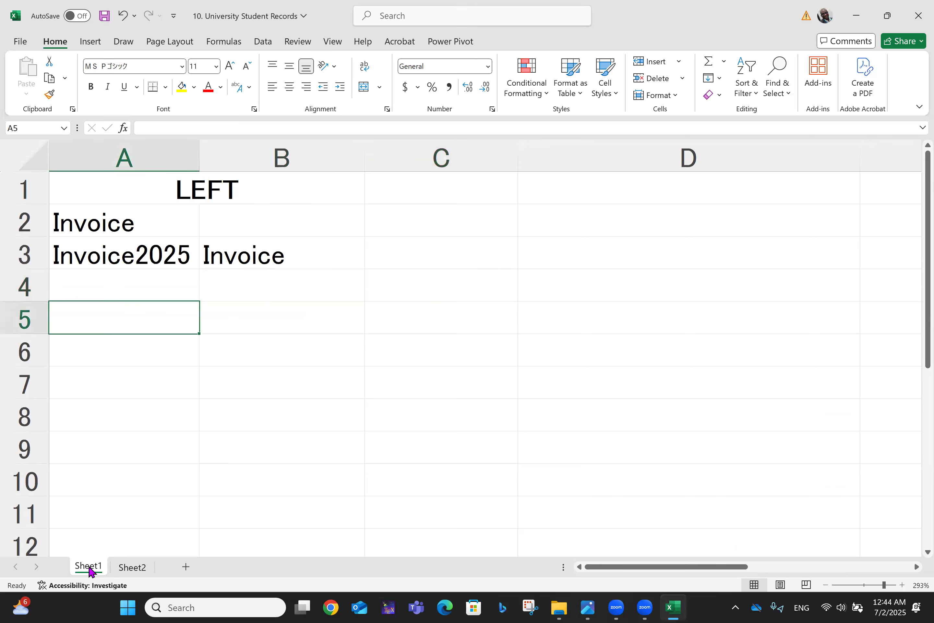
key(shift+Right)
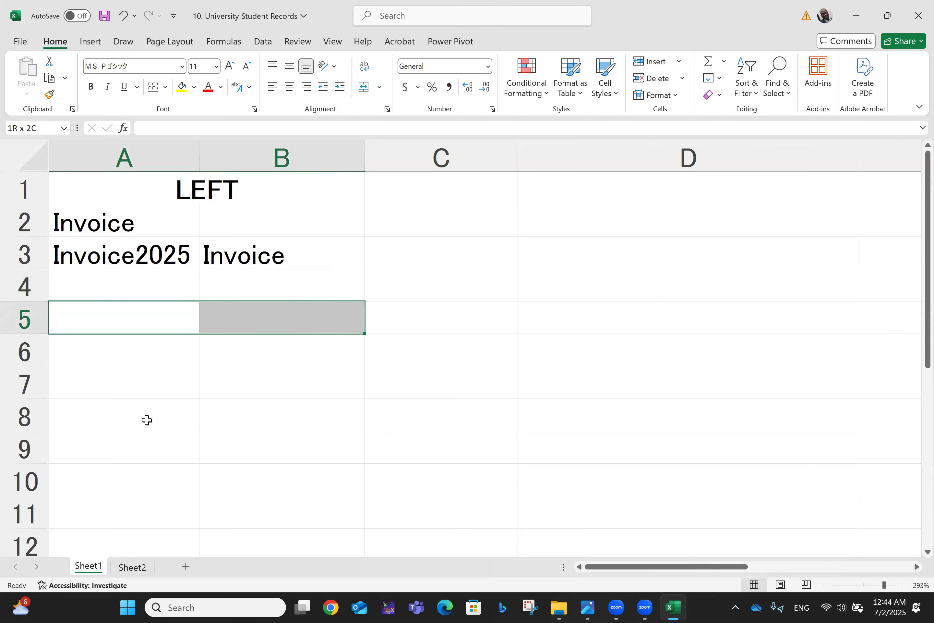
click(363, 87)
- Enter RIGHT in capitals as the heading in the merged cell A5
text(right\)
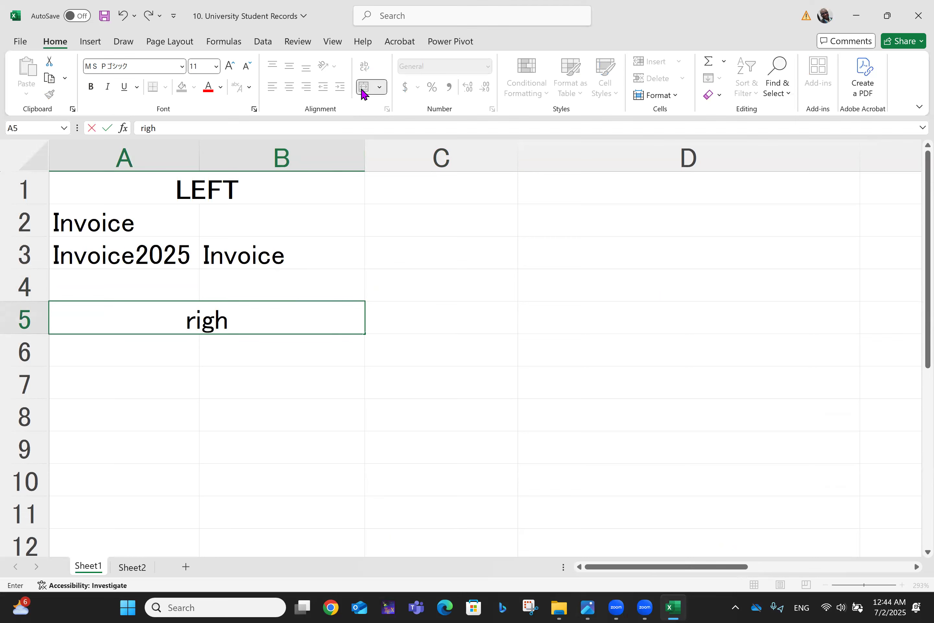
key(BackSpace)
key(BackSpace)
key(BackSpace)
key(BackSpace)
key(BackSpace)
key(BackSpace)
text(RIGHT)
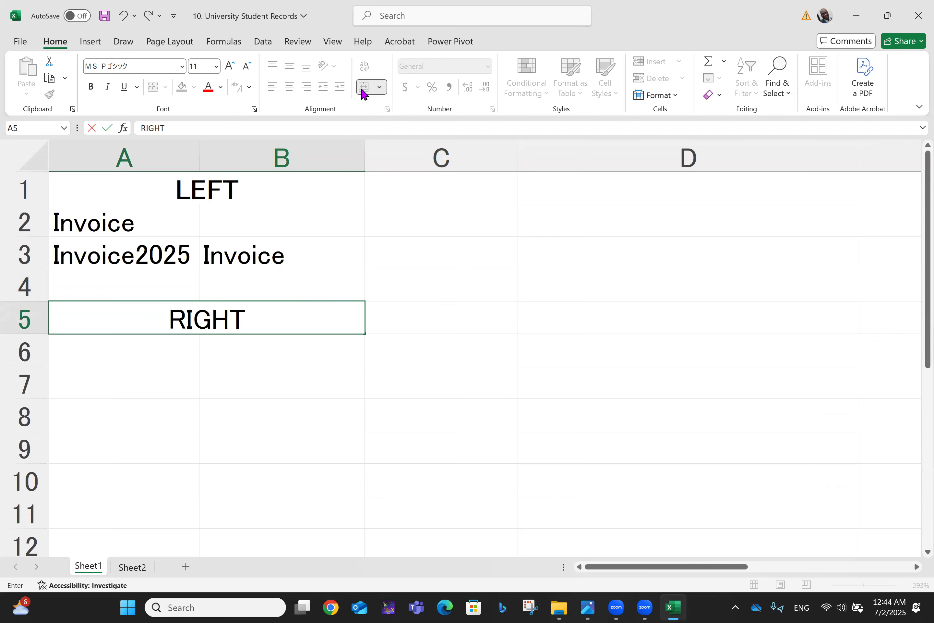
click(339, 377)
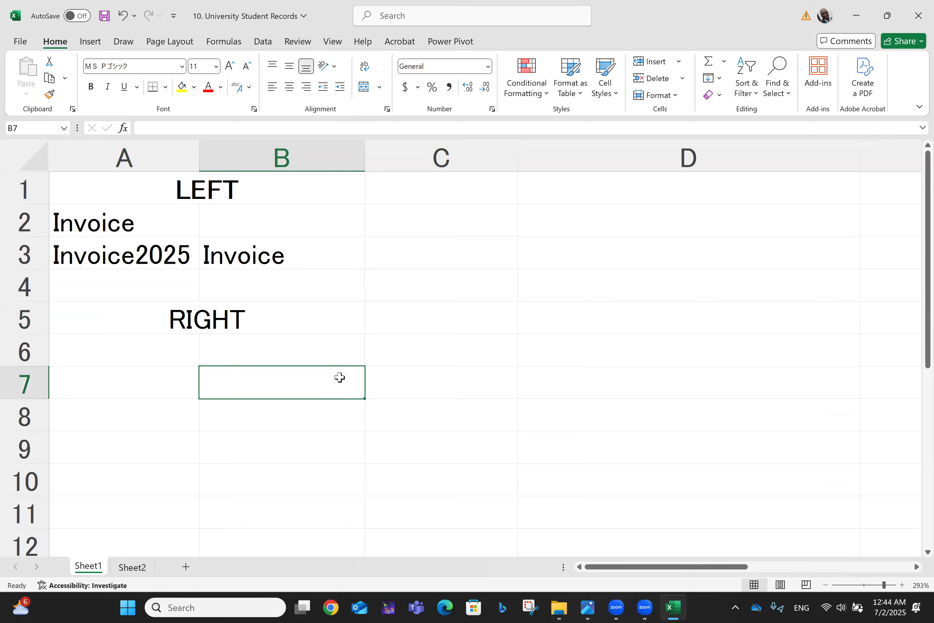
- Copy the Invoice2025 text from cell A3 into cell A6 under the RIGHT heading
click(128, 259)
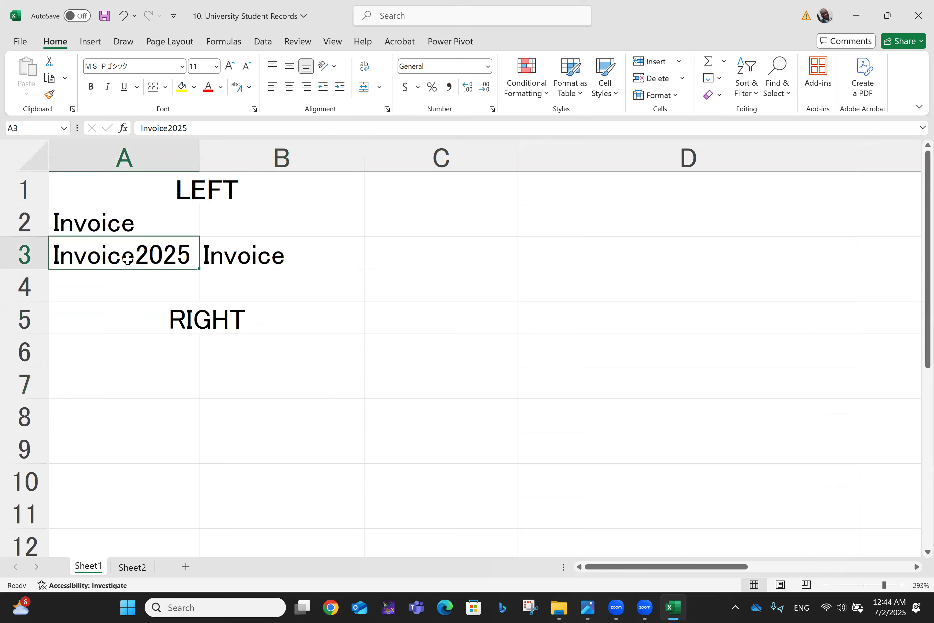
key(ctrl+c)
click(129, 359)
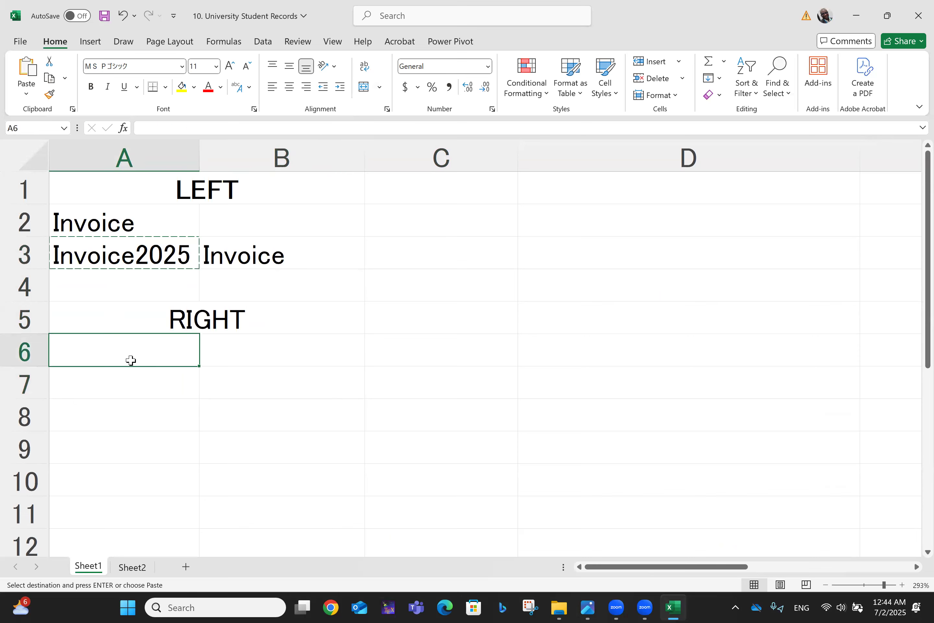
key(ctrl+v)
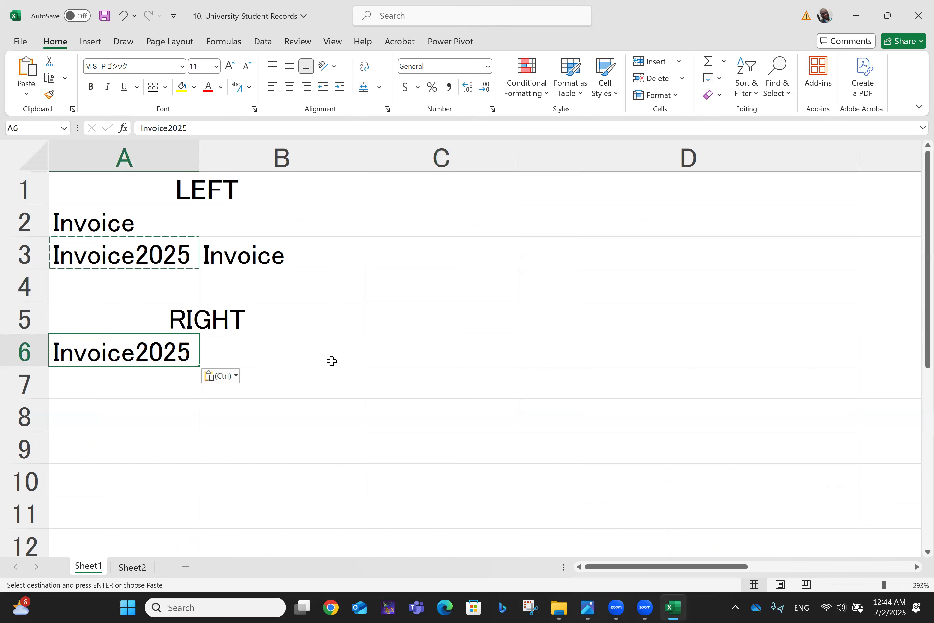
- Enter the formula =RIGHT(A6,4) in cell B6 to extract the last four characters of Invoice2025
click(264, 357)
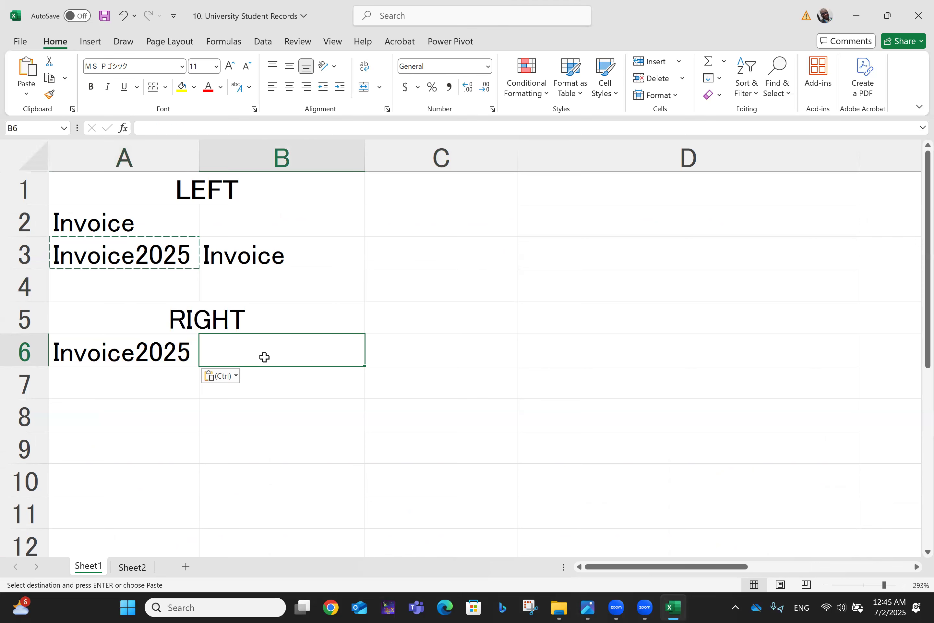
text(RIGHT()
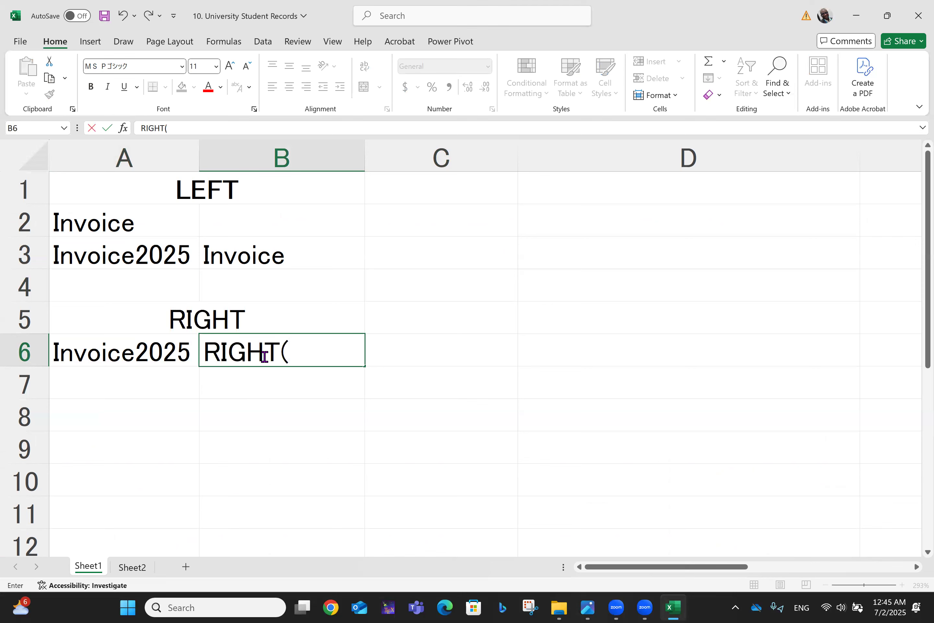
text(A6,4))
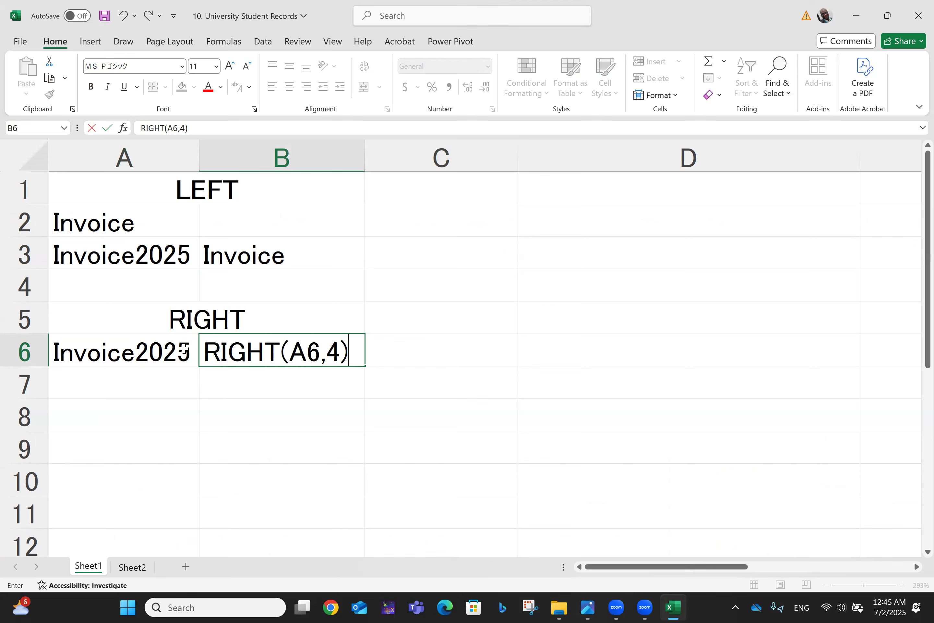
key(Return)
click(296, 364)
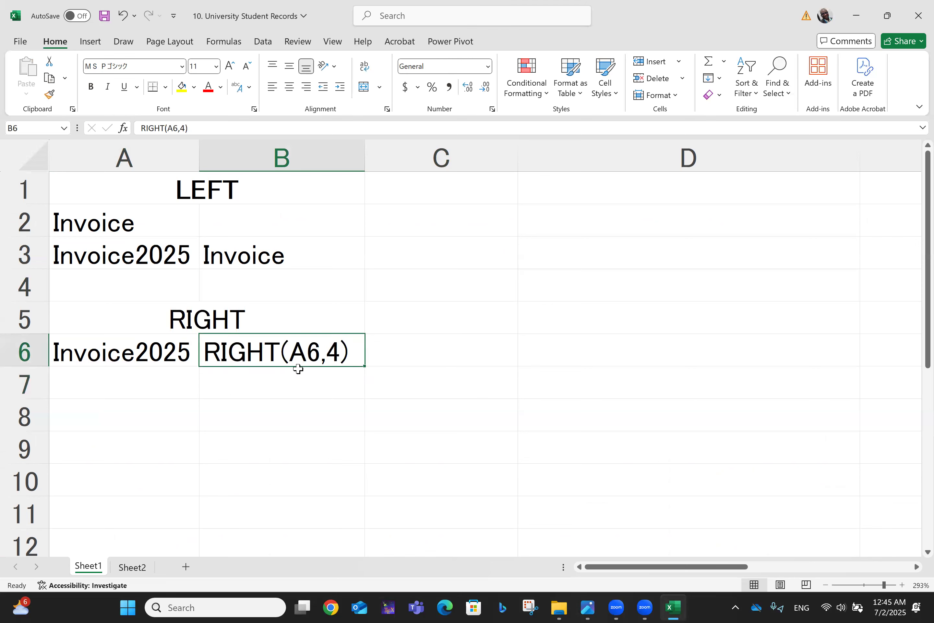
click(137, 125)
text(=)
key(Return)
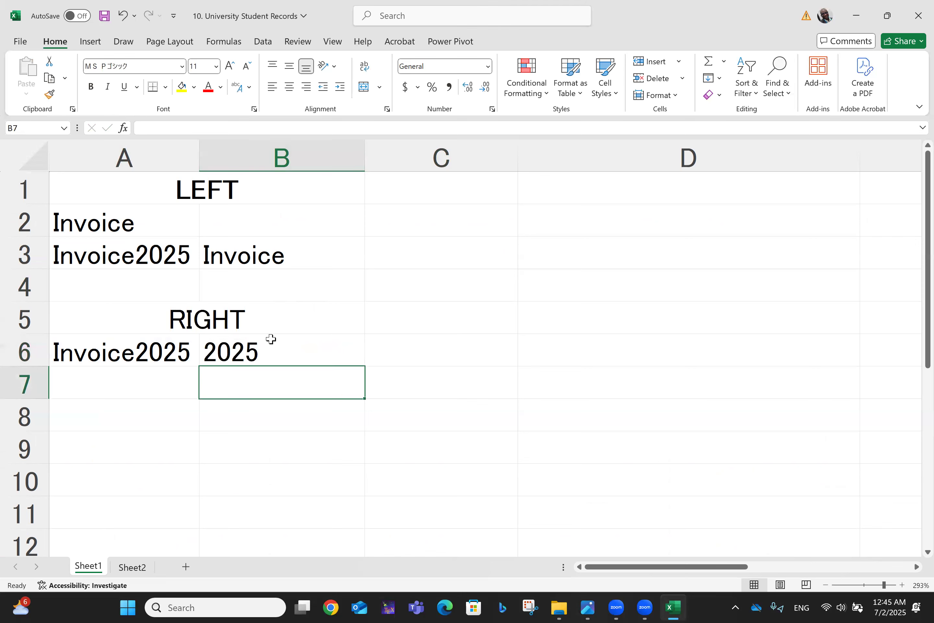
click(244, 351)
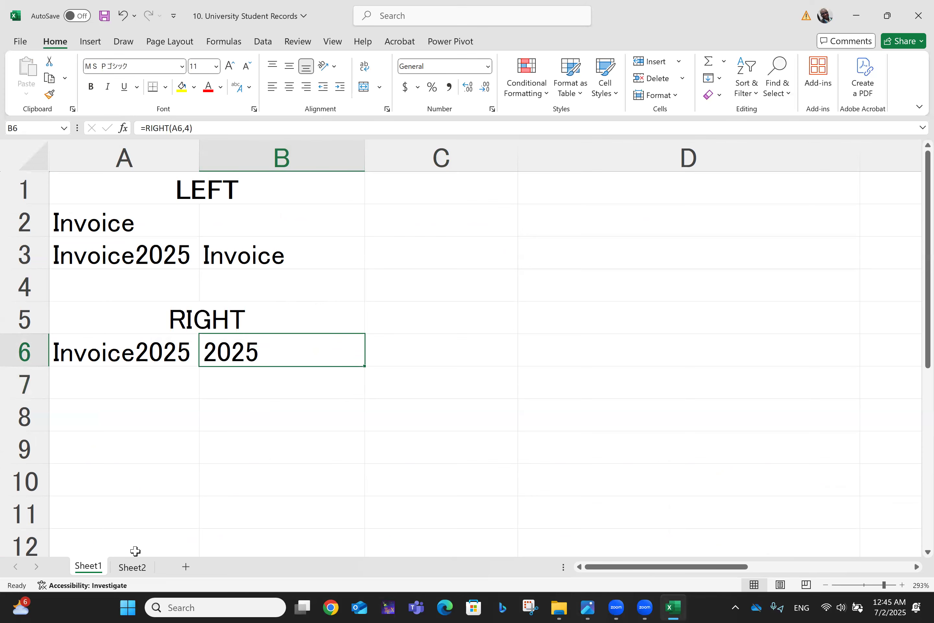
- Enter the formula =RIGHT(E2,2) in cell H2 of Sheet2 to extract the last two digits of the entry year
click(136, 566)
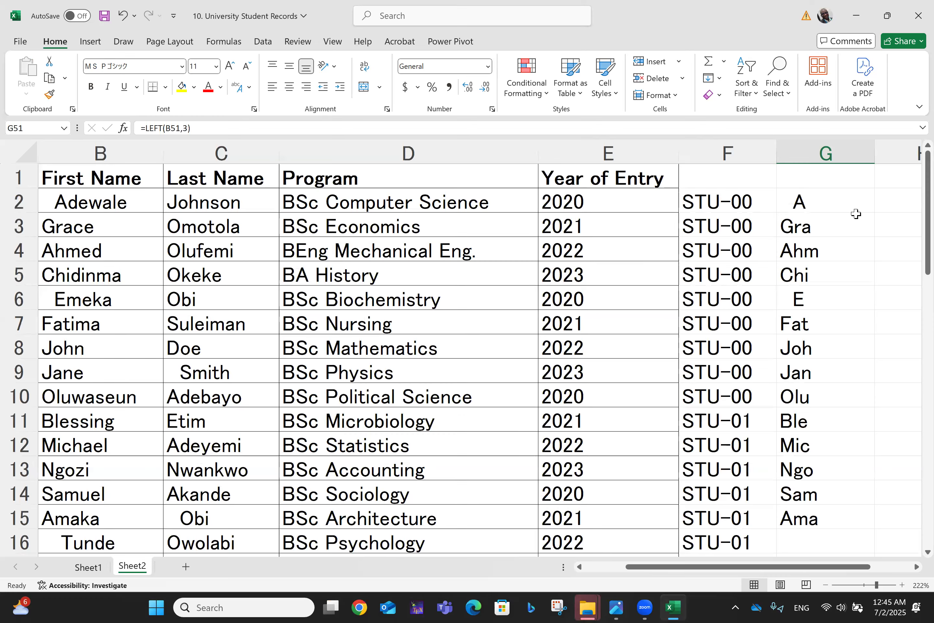
scroll(855, 213, right, 2)
scroll(835, 196, right, 2)
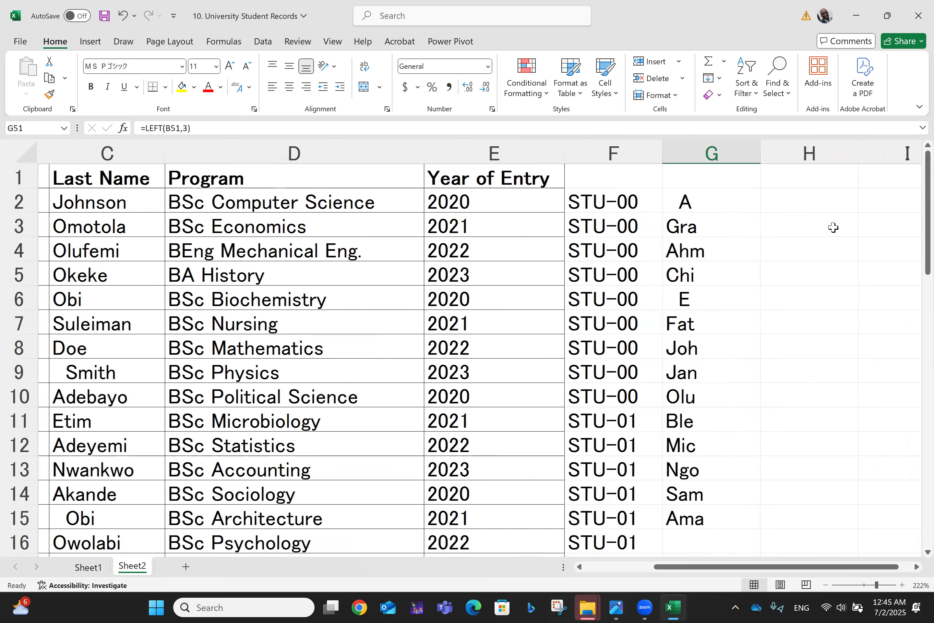
click(786, 203)
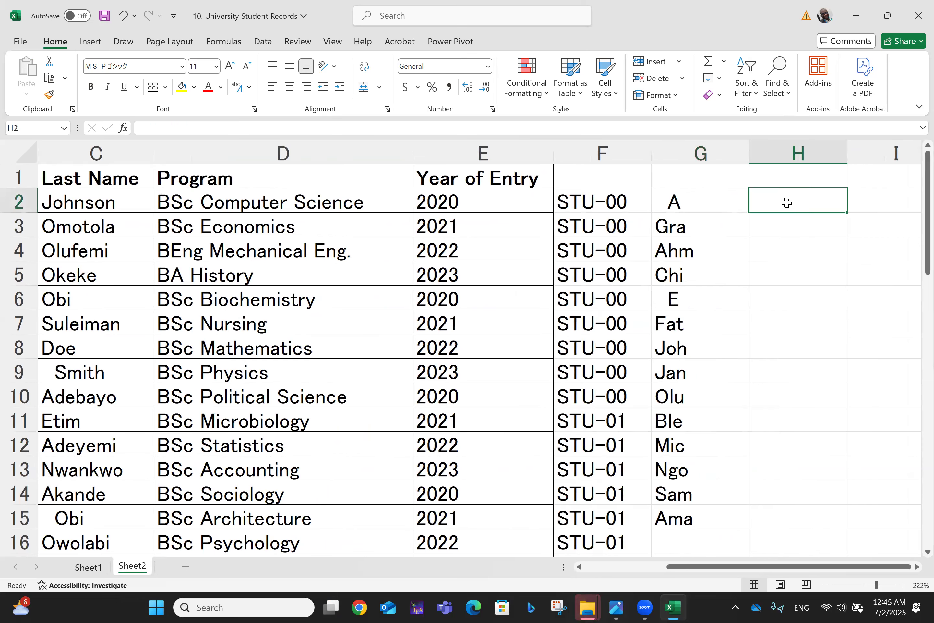
text(=RIGHT()
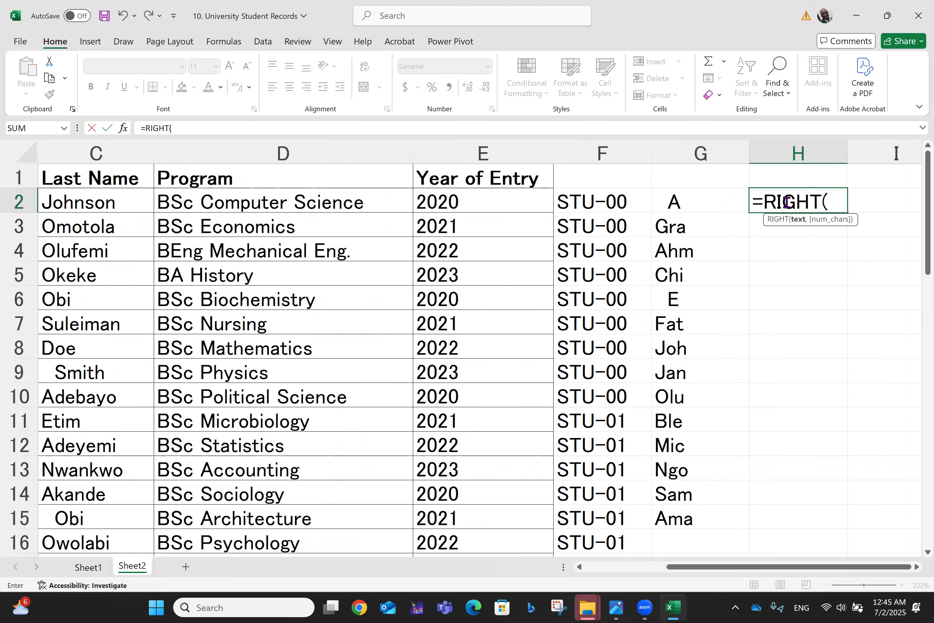
click(467, 203)
text(,2)
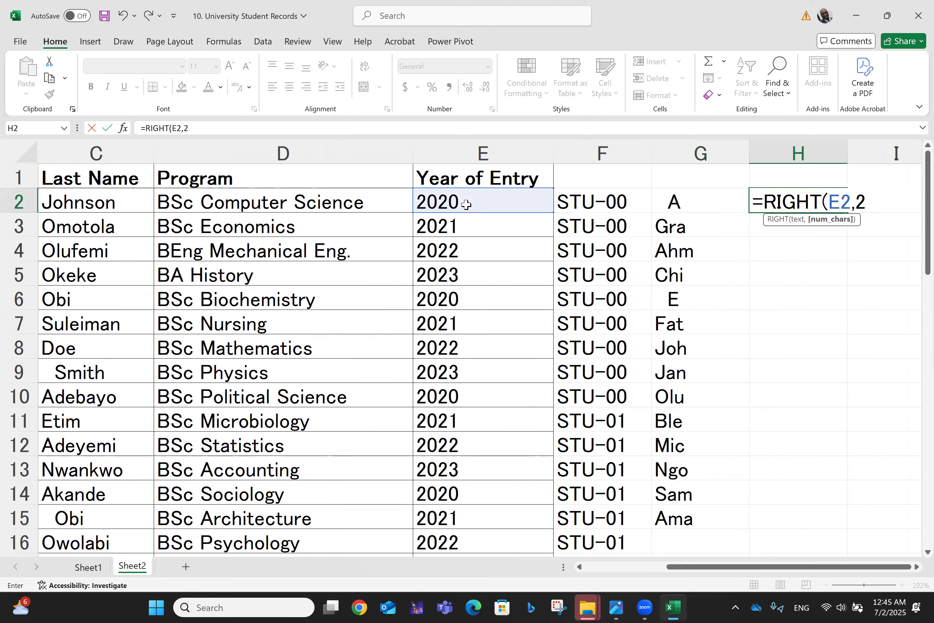
key(Return)
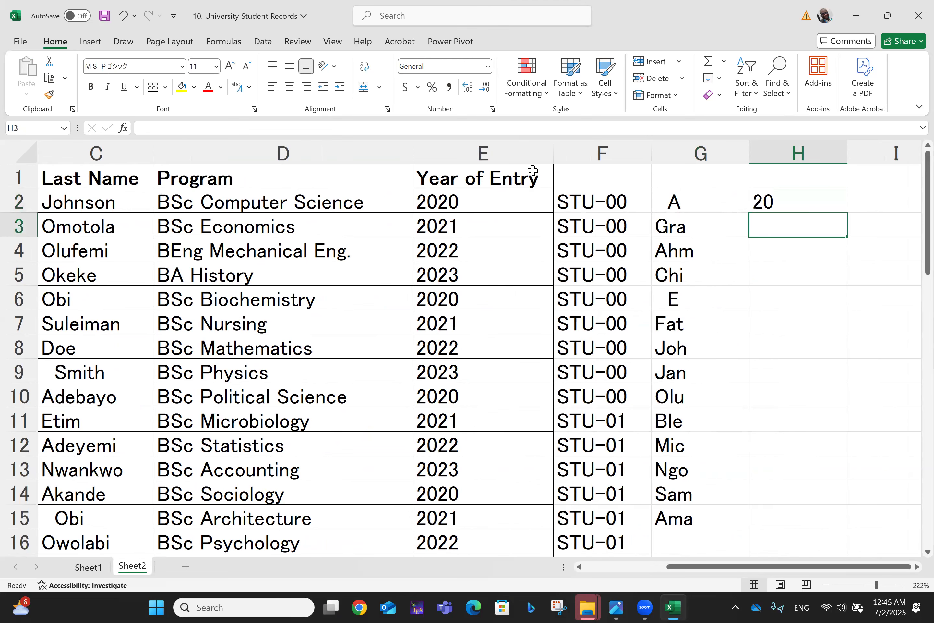
- Fill the entry-year RIGHT formula from H2 down column H to row 51
click(763, 200)
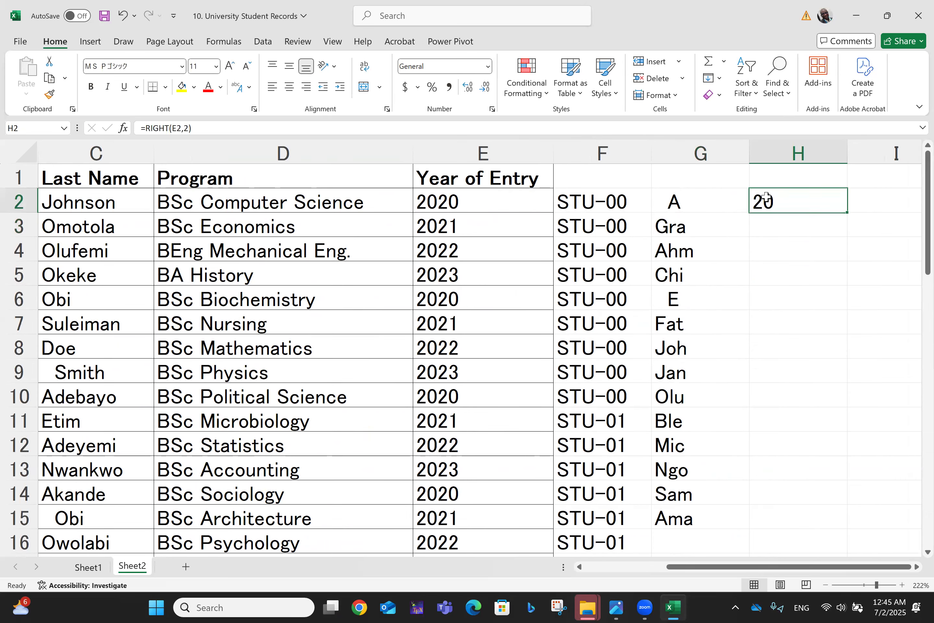
drag(848, 213, 852, 463)
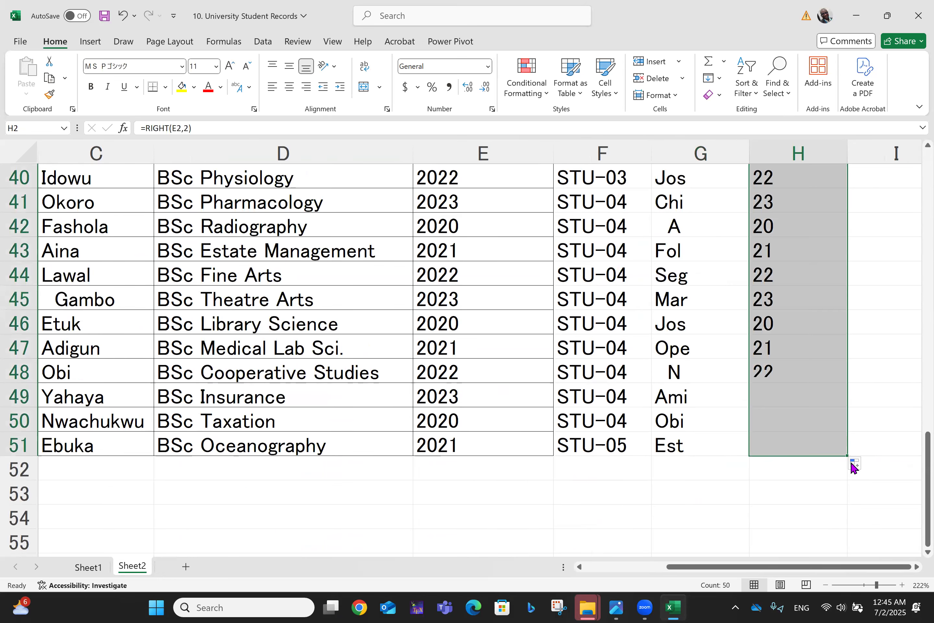
key(ctrl+Up)
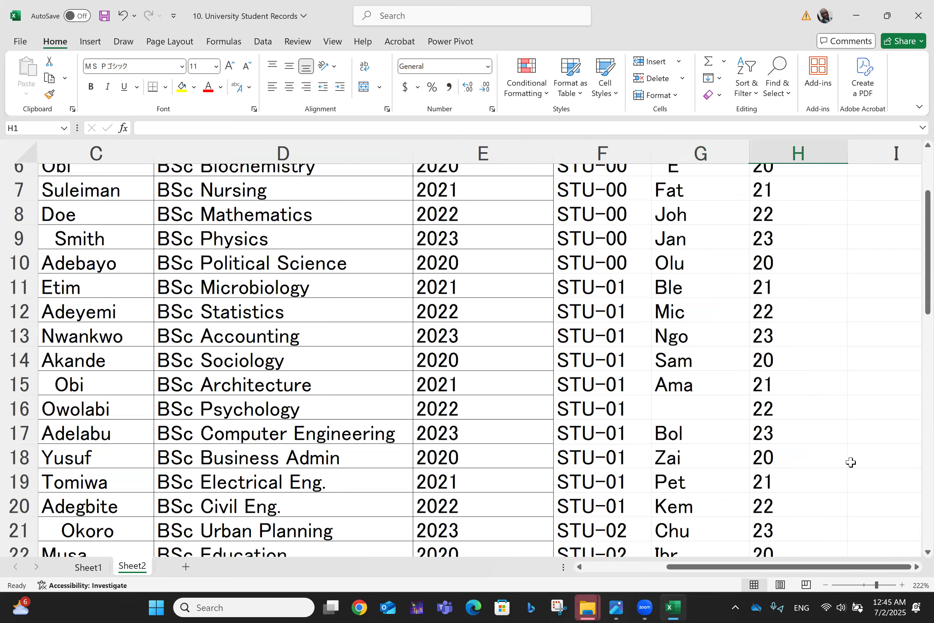
- Review the extracted year digits down column H and return to H1
key(Down)
key(Down)
key(Down)
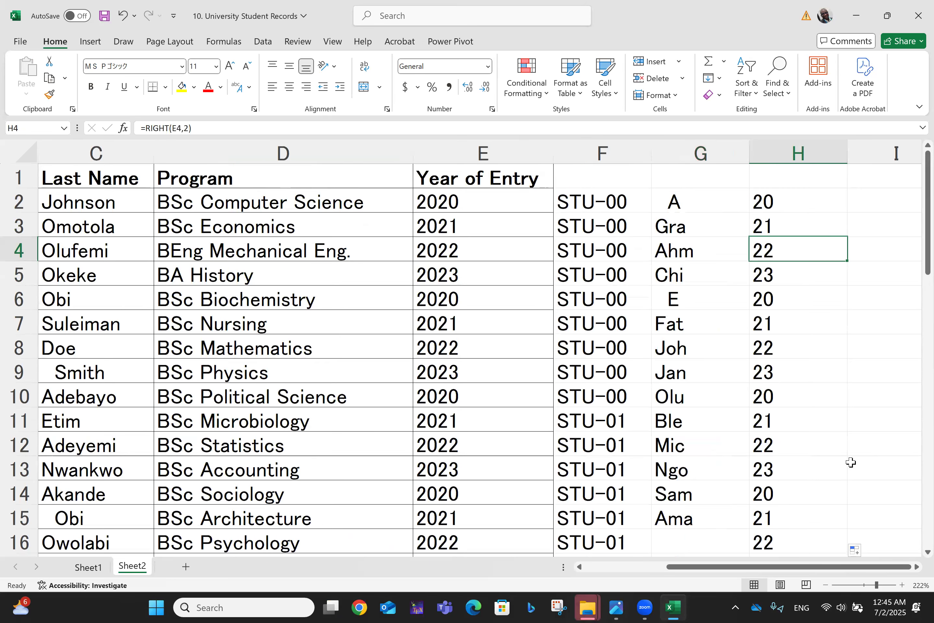
key(Down)
key(Down)
key(Down)
key(Down)
key(Down)
key(Down)
key(Down)
key(Down)
key(Down)
key(Down)
key(Down)
key(Down)
key(Down)
key(Down)
key(Down)
key(Down)
key(Down)
key(Down)
key(Down)
key(Down)
key(Up)
key(Up)
key(Up)
key(Up)
key(Up)
key(Up)
key(Up)
key(Up)
key(Up)
key(Up)
key(Up)
key(Up)
key(Up)
key(Up)
key(Up)
key(Up)
key(Up)
key(Up)
key(Up)
key(Up)
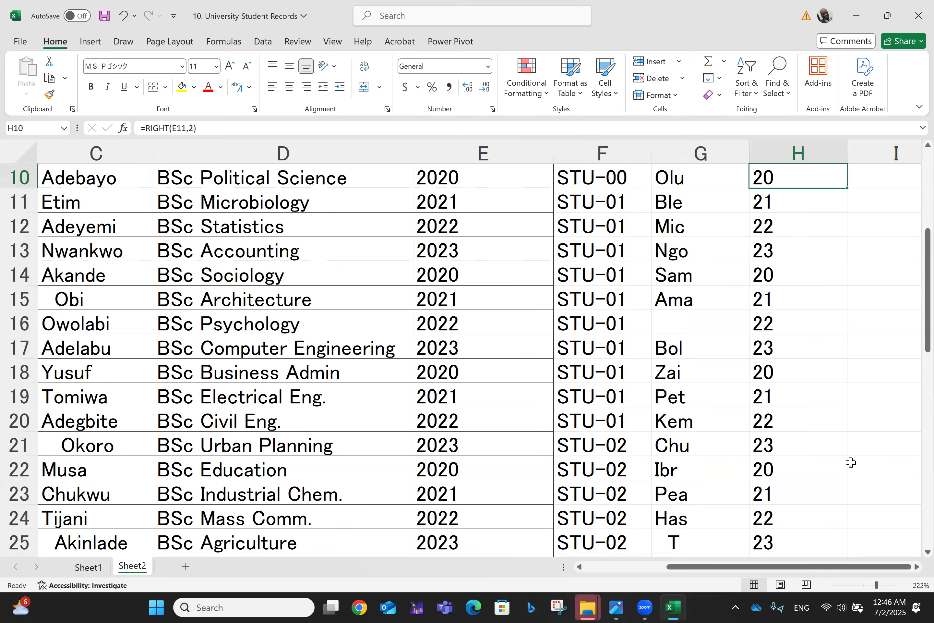
key(Up)
key(Up)
key(Up)
key(Up)
key(Up)
key(Up)
key(Up)
key(Up)
key(Up)
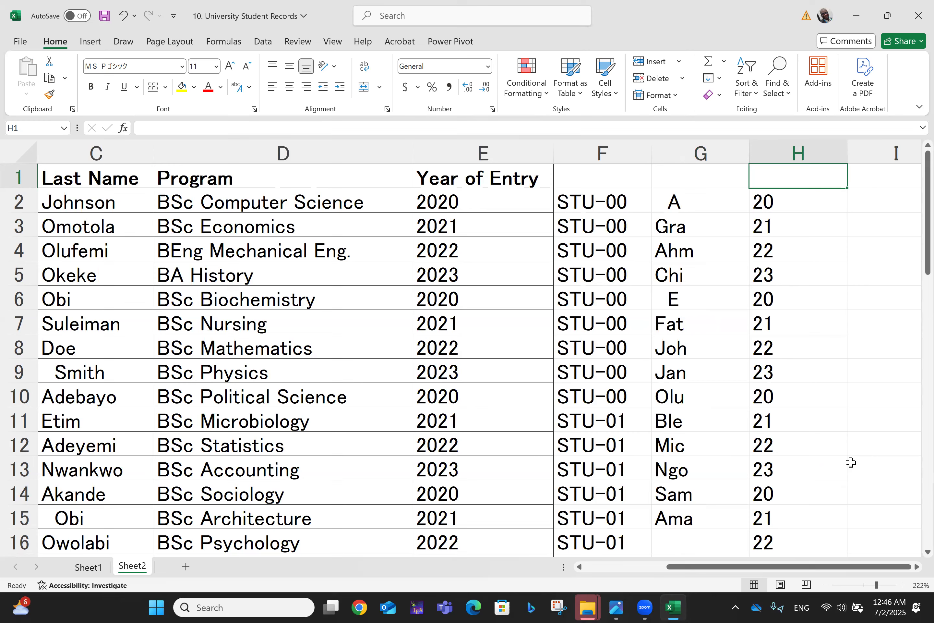
- Merge and center cells A8:B8 on Sheet1 and enter MID as the section heading
click(85, 568)
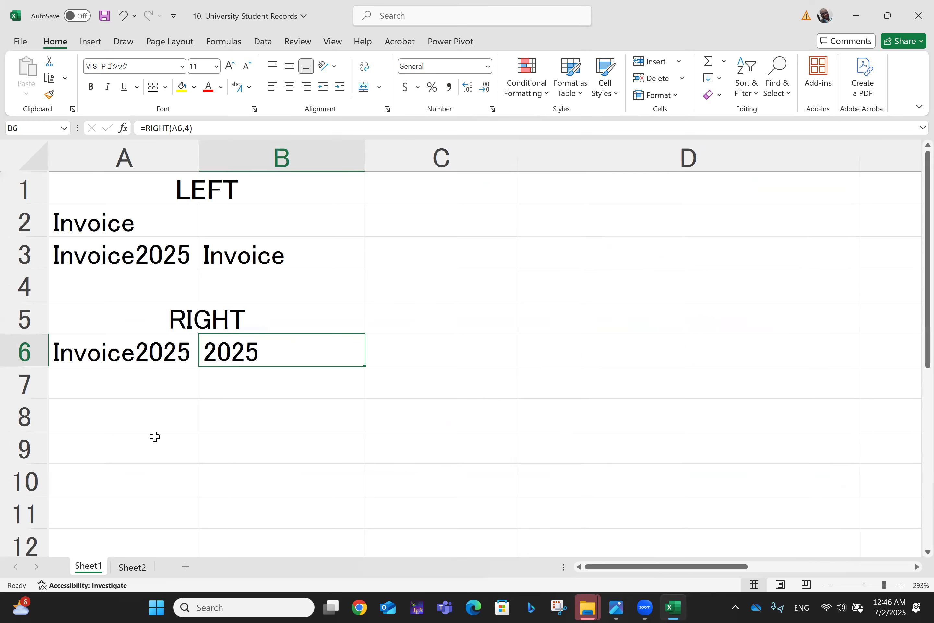
click(151, 420)
key(shift+Right)
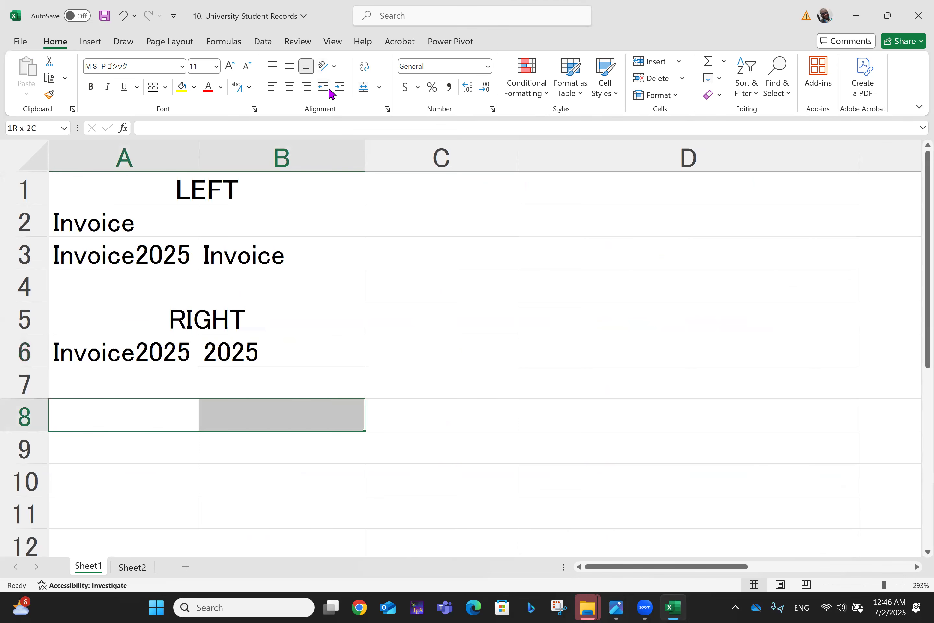
click(364, 89)
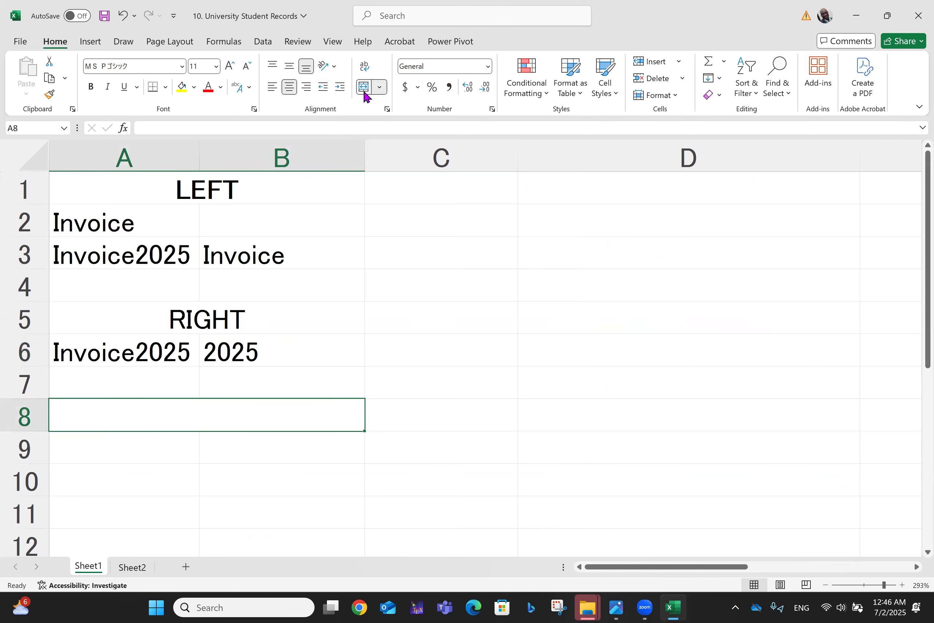
text(MID)
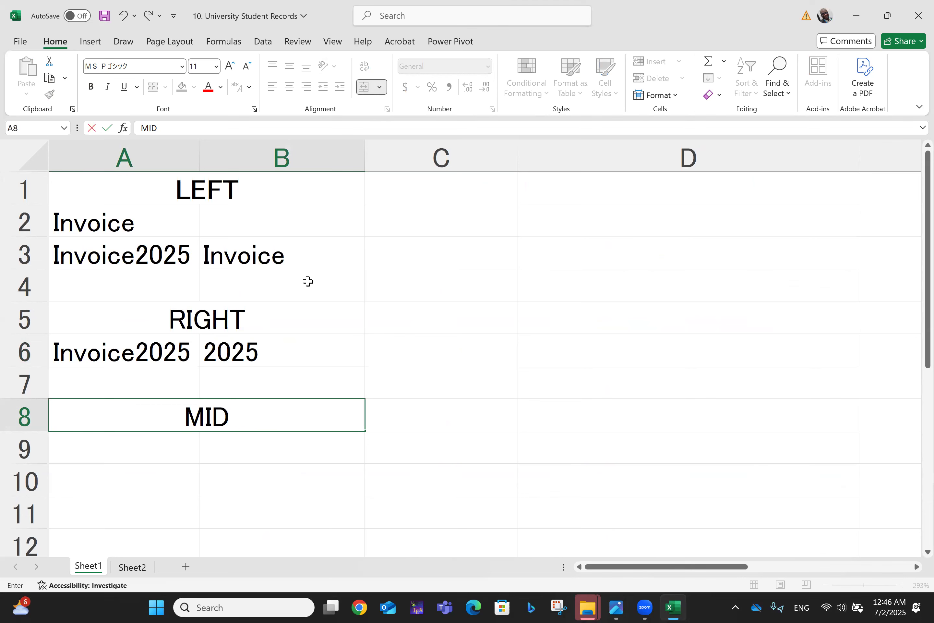
- Enter the sample text Invoice2025 in cell A9 under the MID heading
click(146, 447)
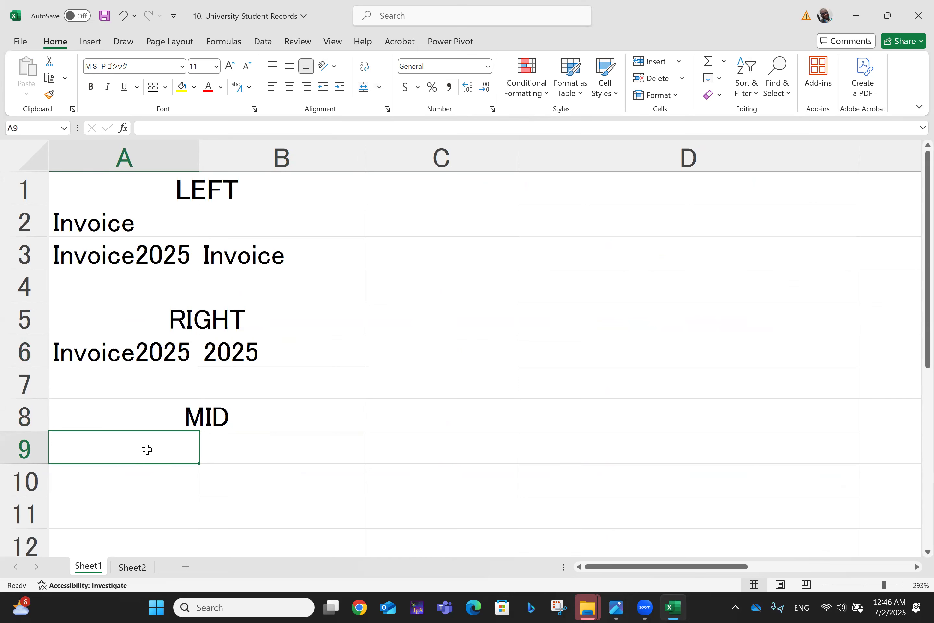
text(Invoiv)
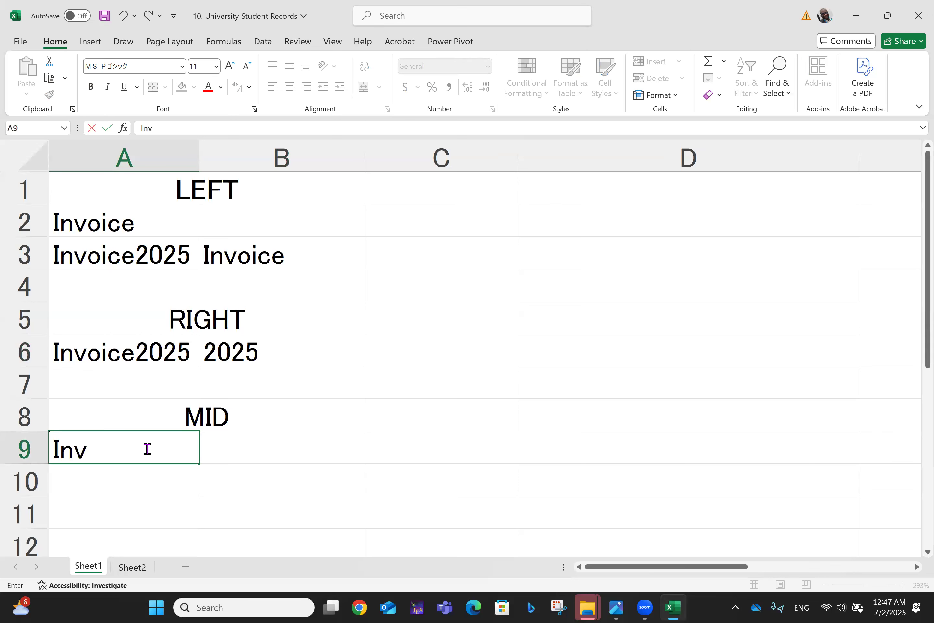
key(BackSpace)
text(ce2025)
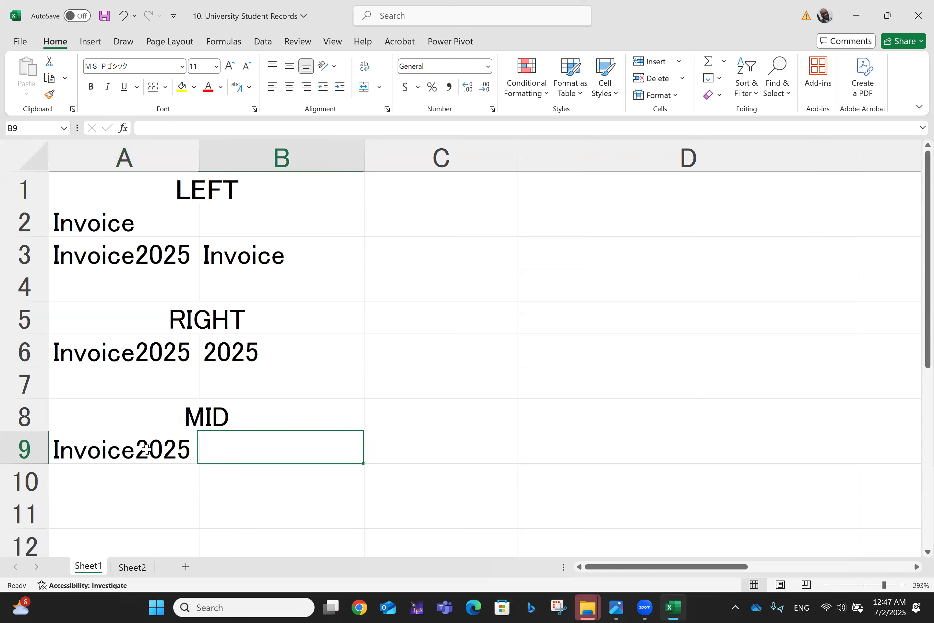
- Extract two characters starting at position 8 of A9 by entering =MID(A9, 8,2) in cell B9
key(Tab)
text(=mid)
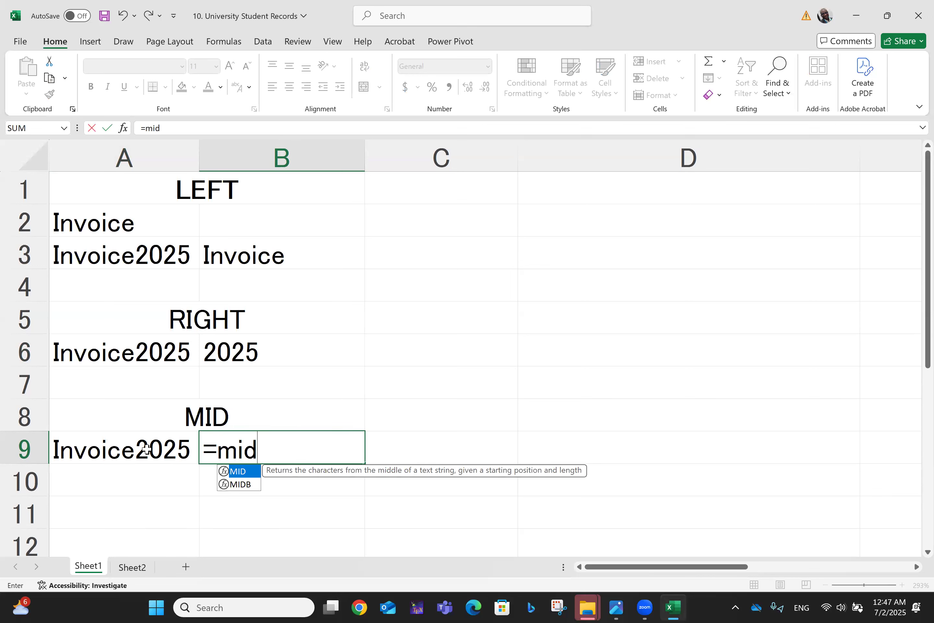
text())
key(BackSpace)
text(()
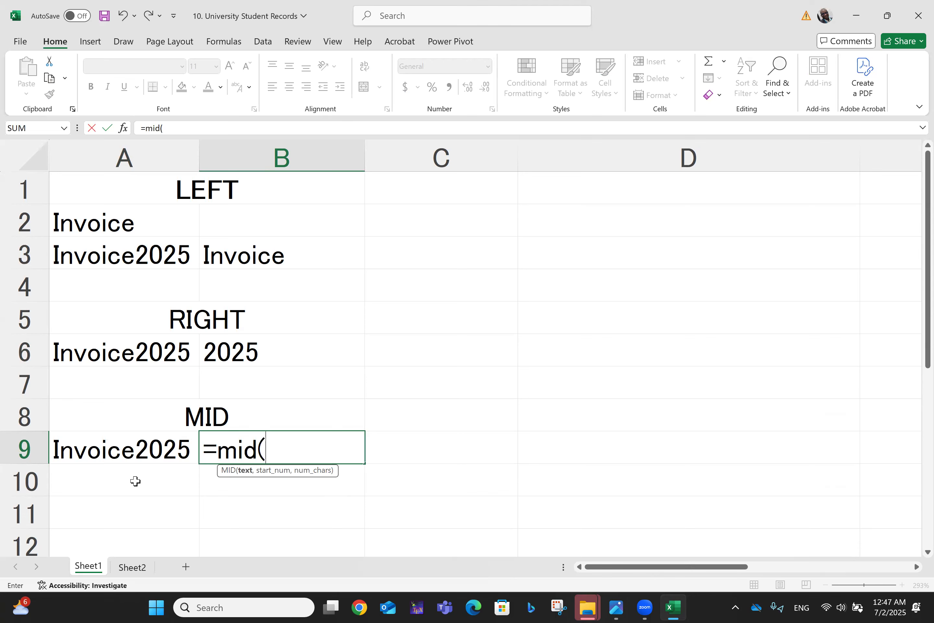
click(115, 444)
text(,)
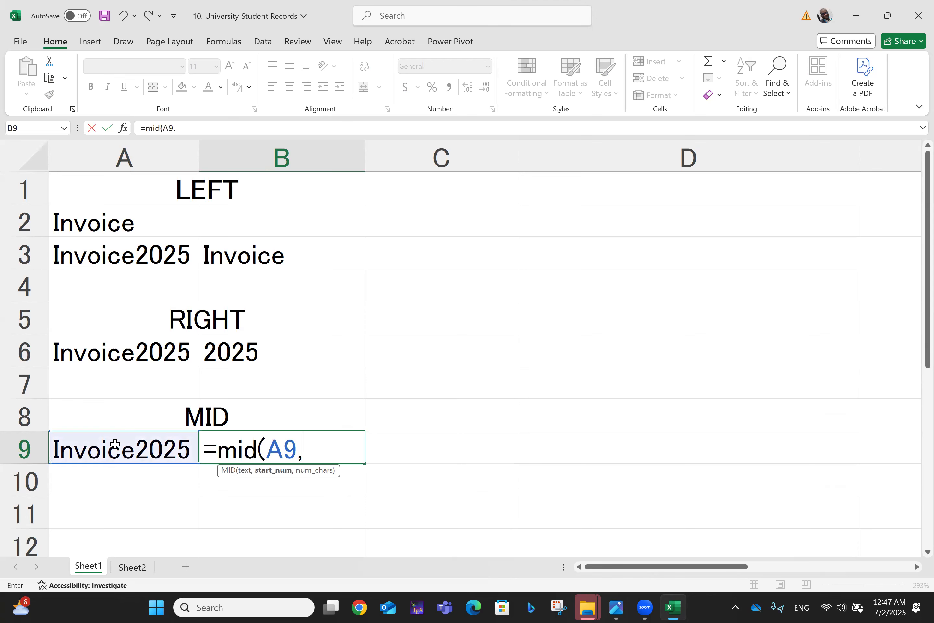
text( 8,2)
click(115, 444)
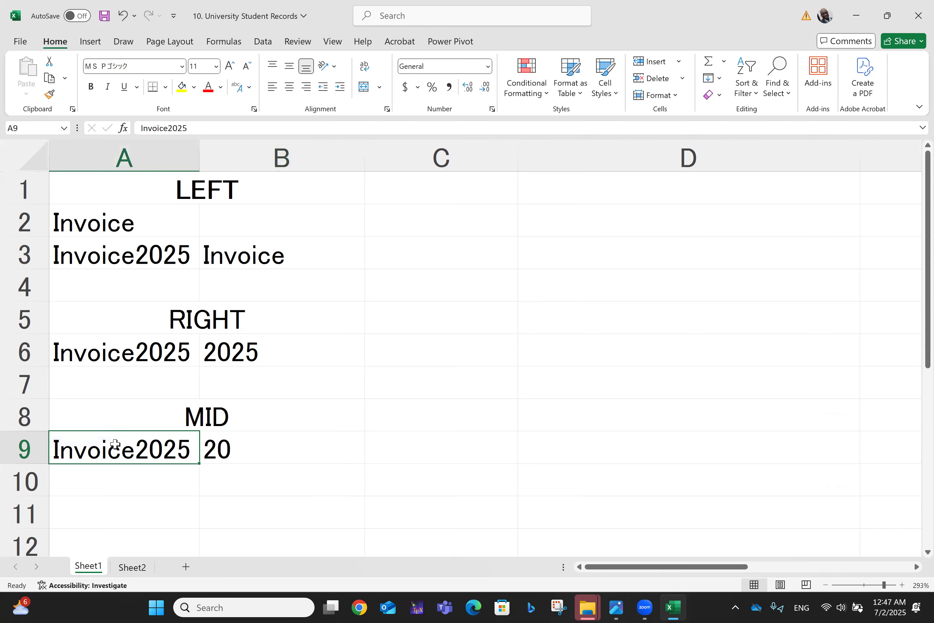
key(Right)
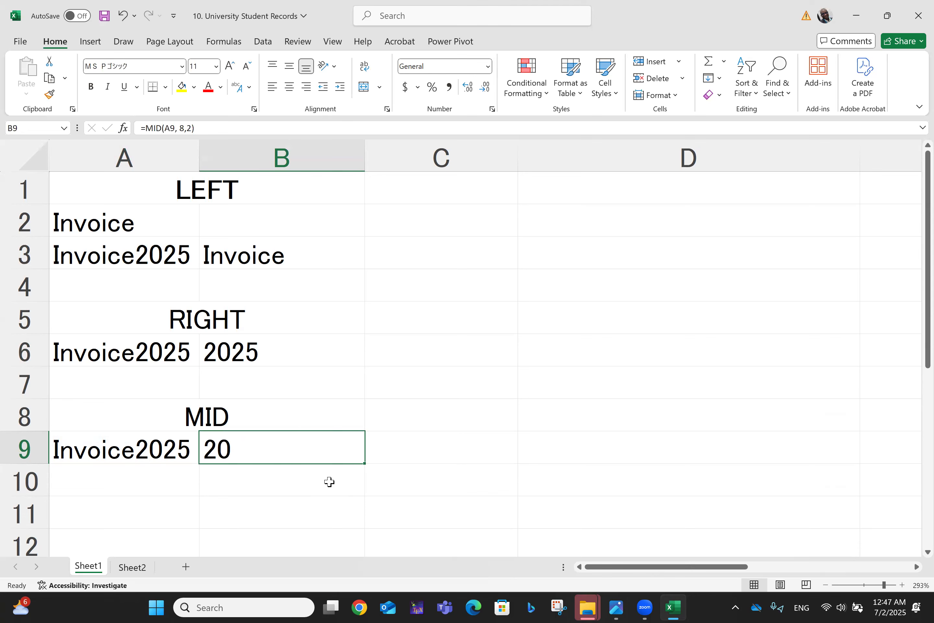
click(307, 474)
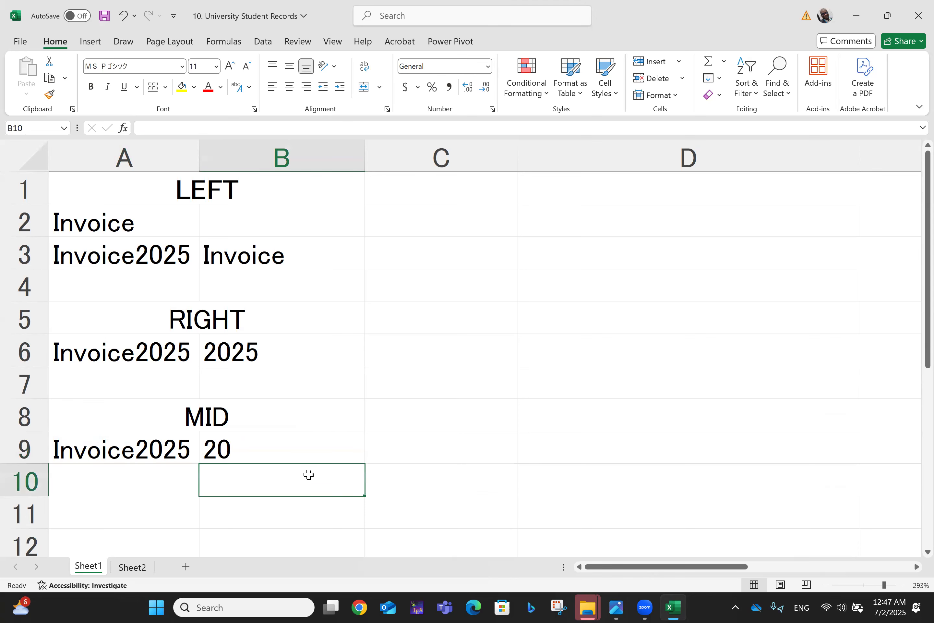
- On Sheet2, enter =MID(D2, 5, 8) in cell I2 to extract eight characters of the program name
click(131, 567)
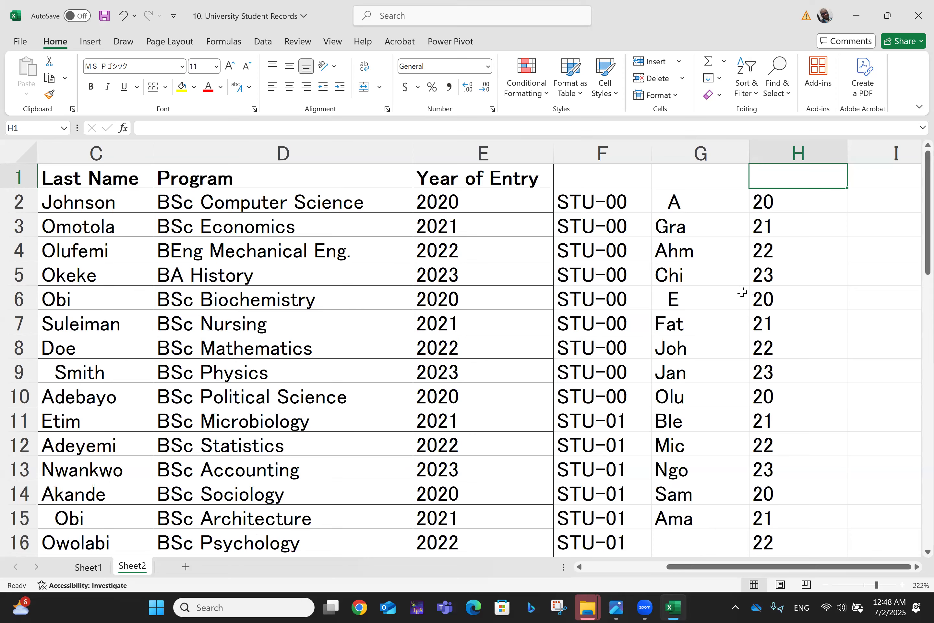
scroll(742, 291, left, 3)
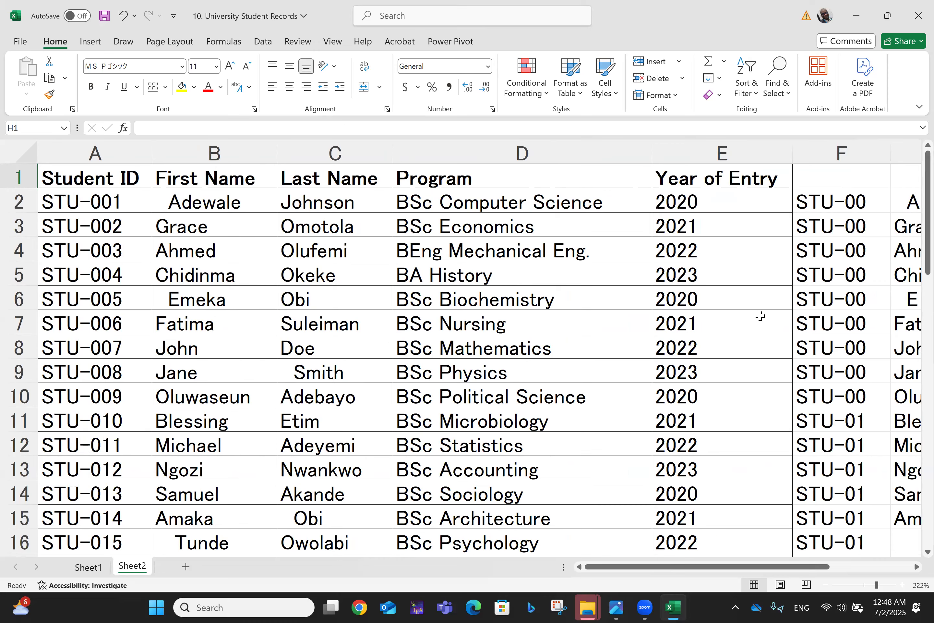
scroll(760, 315, right, 1)
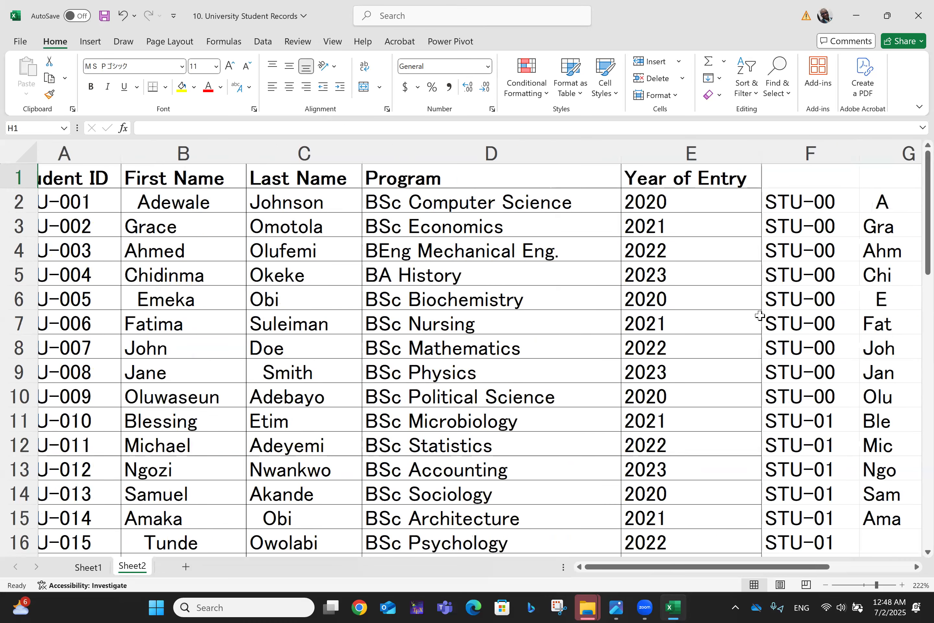
scroll(759, 316, right, 3)
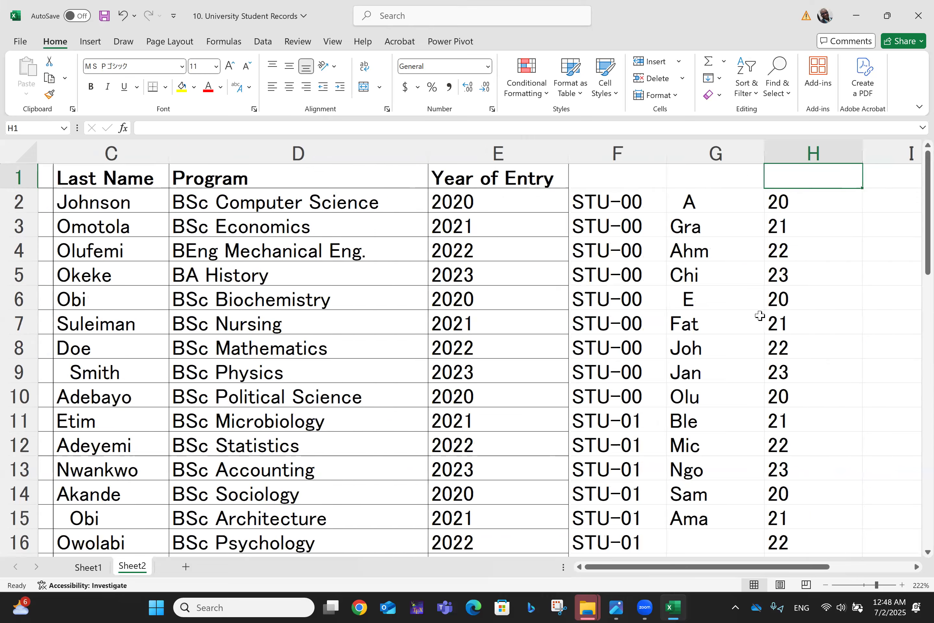
scroll(763, 201, right, 2)
double_click(759, 202)
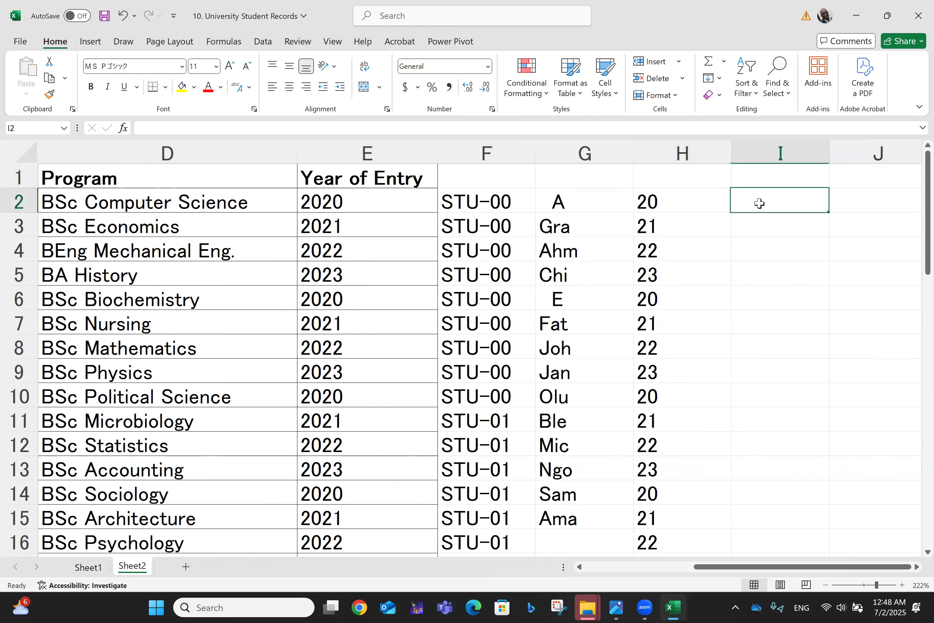
text(=mi)
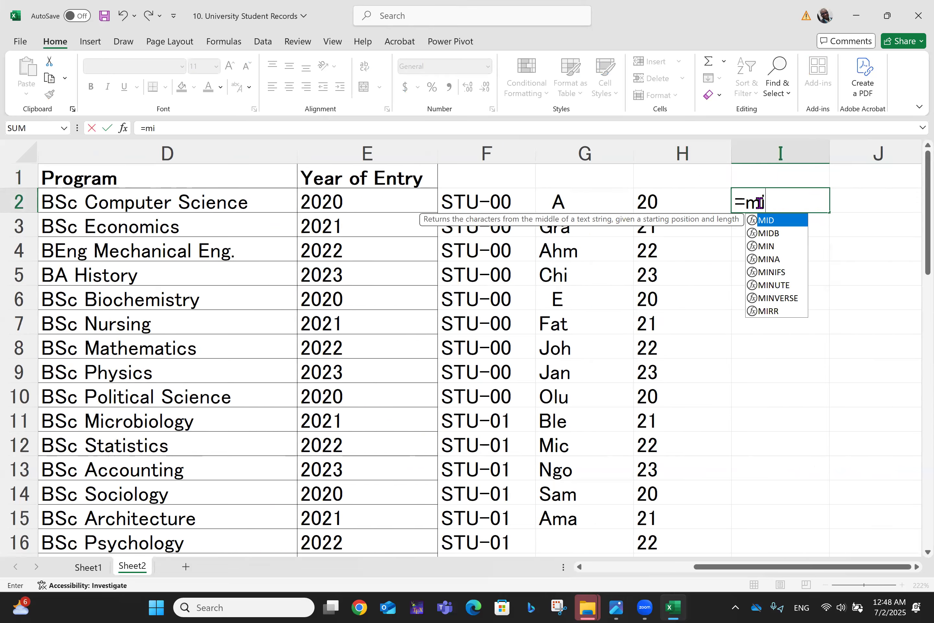
text(d()
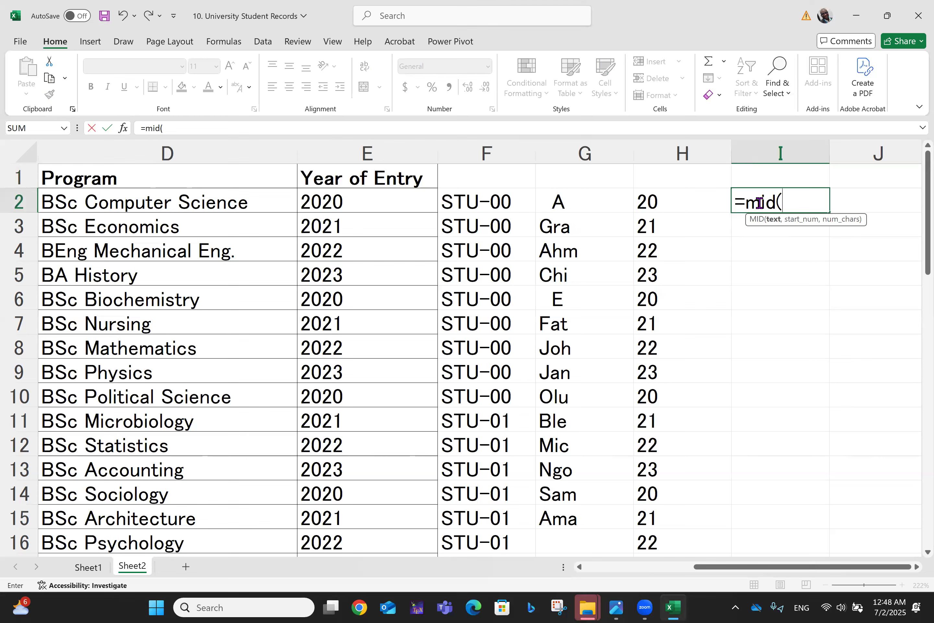
click(157, 206)
text(,)
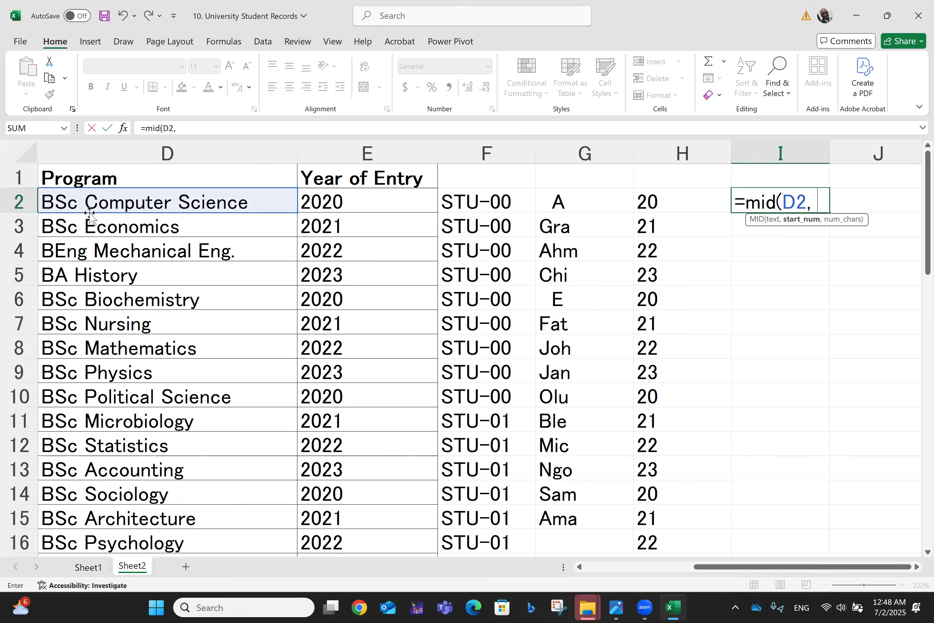
text(5)
text(,)
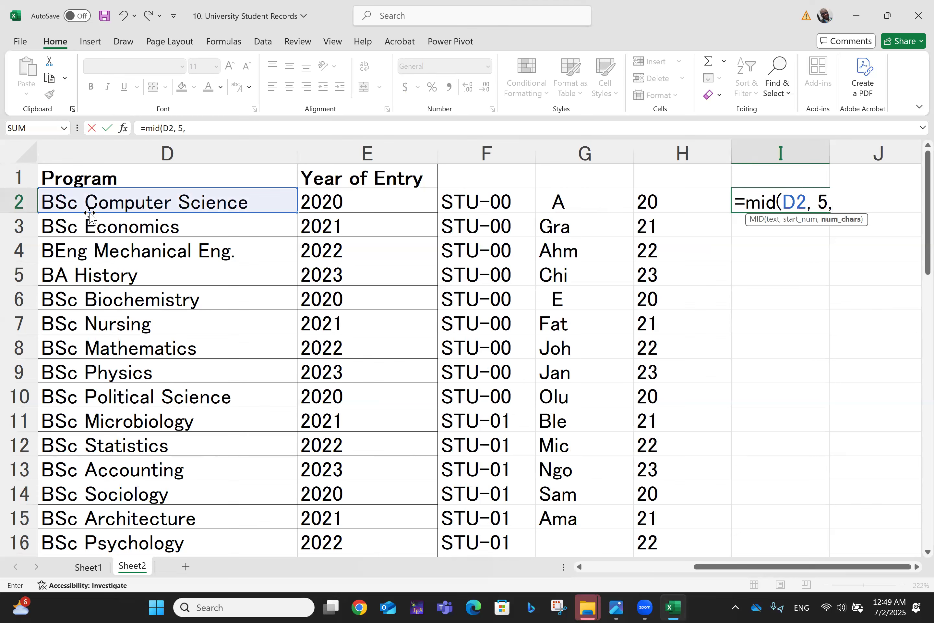
text( 8))
key(Return)
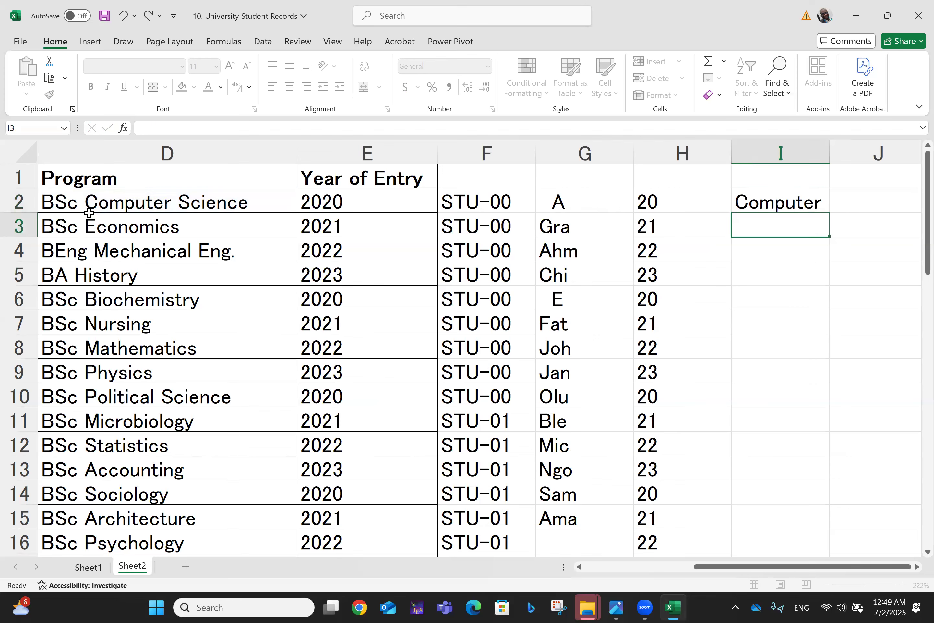
- Fill the MID formula from I2 down column I for the student records and return to I1
click(779, 203)
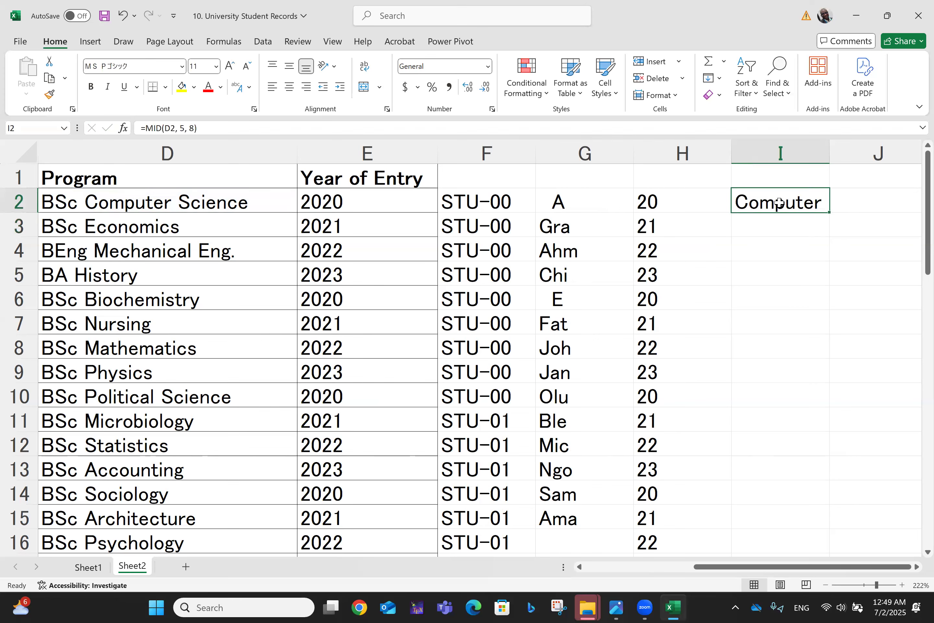
drag(830, 213, 808, 458)
key(ctrl+Up)
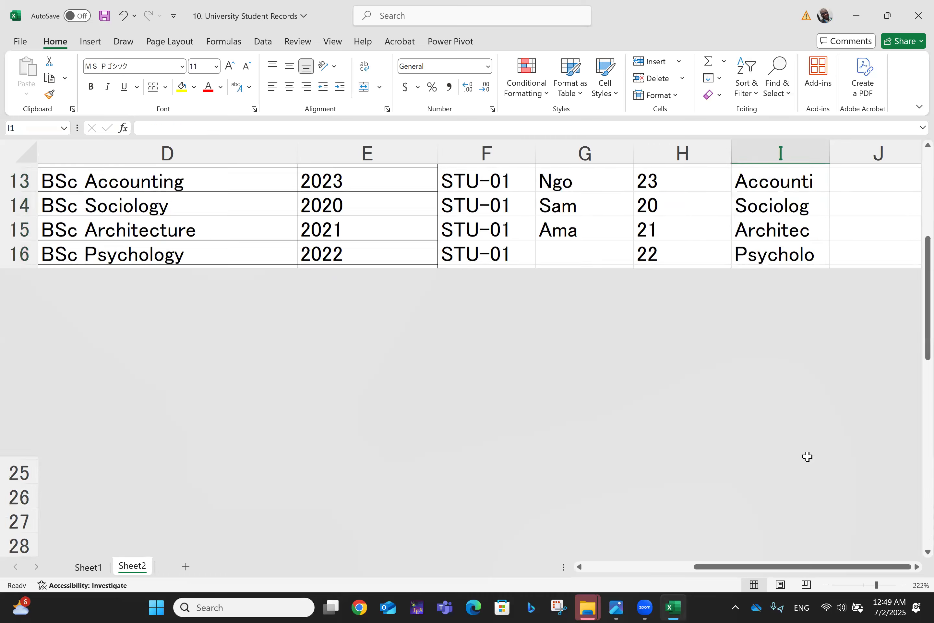
- Examine the extracted program text in column I, checking the BEng Mechanical Eng. and BA History rows
key(Down)
key(Down)
key(Up)
key(Up)
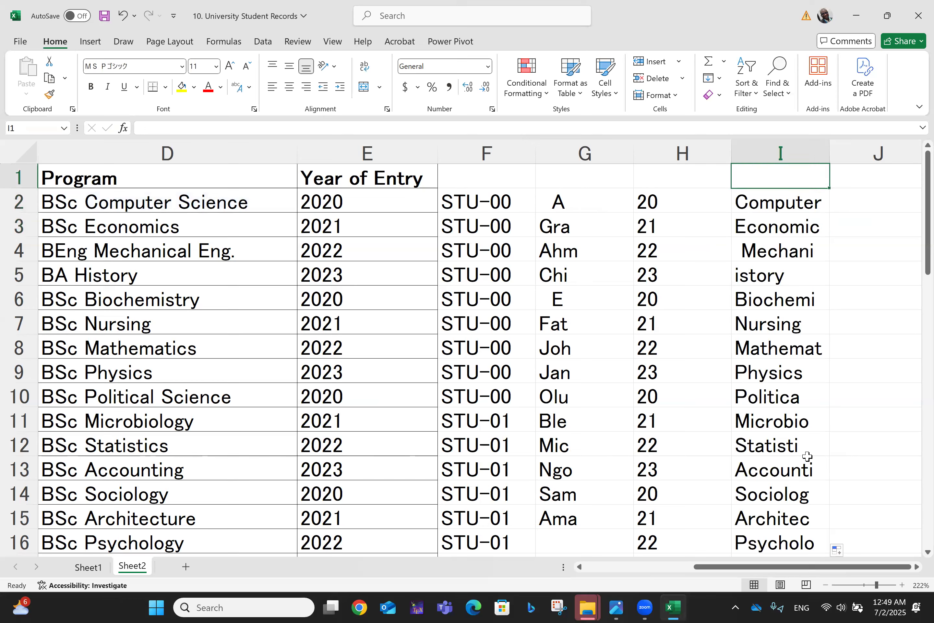
key(Down)
key(Down)
key(Down)
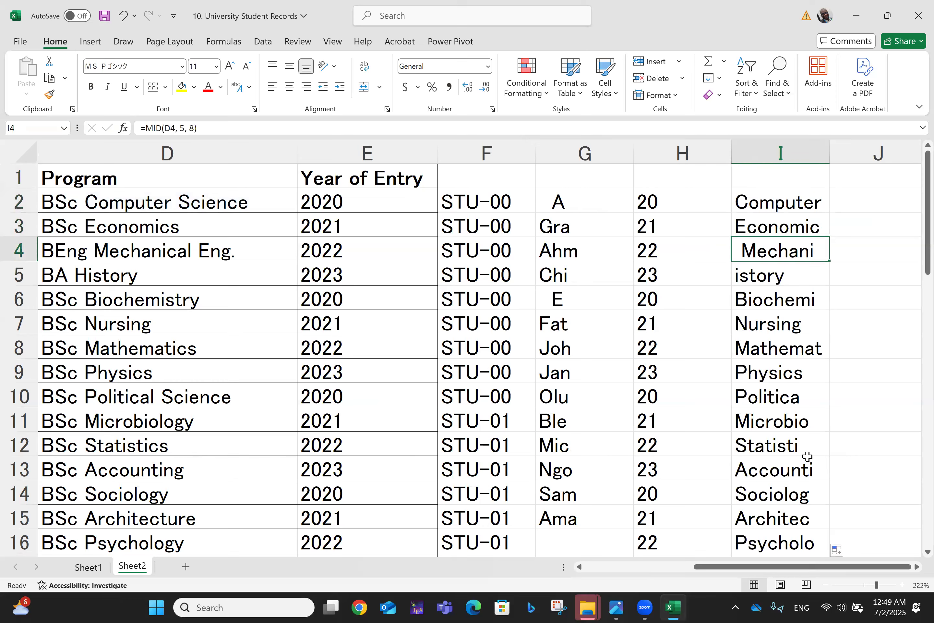
key(Down)
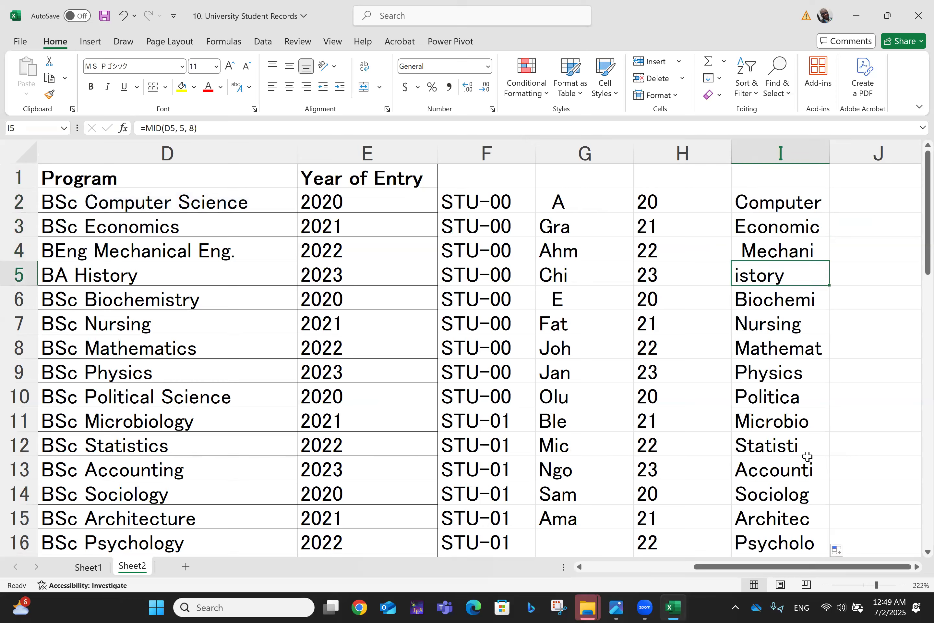
key(Down)
key(Up)
- Insert an extra space between BA and History in cell D5
click(77, 276)
double_click(76, 276)
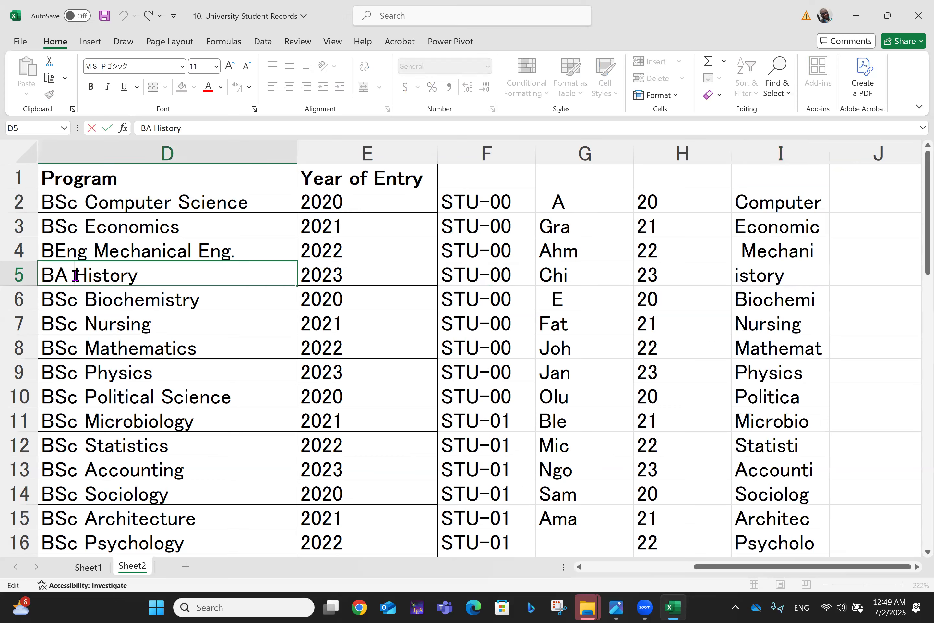
key(Return)
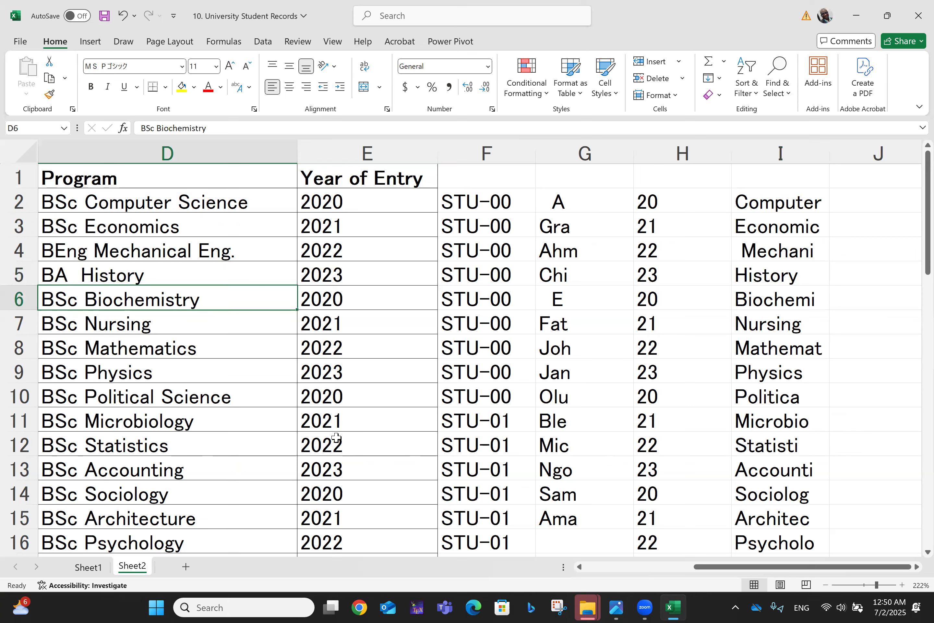
- Merge and center cells A11:B11 on Sheet1 and enter LEN as the section heading
click(98, 567)
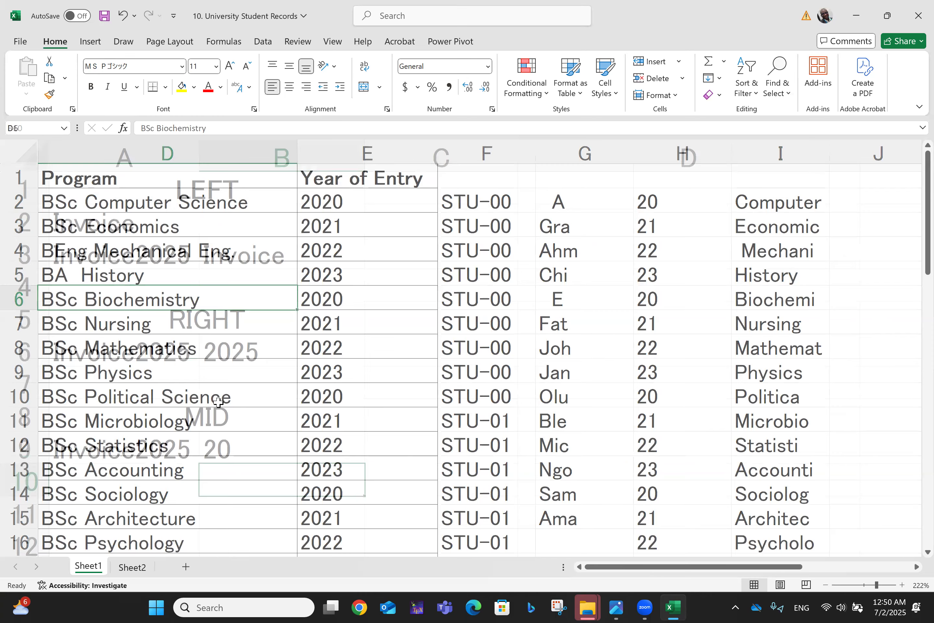
click(138, 324)
key(shift+Right)
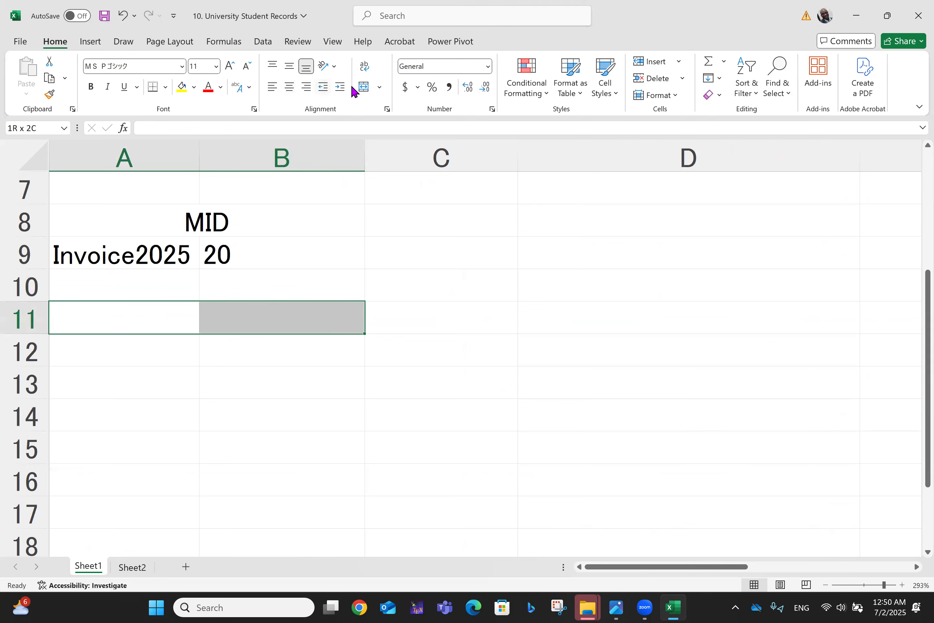
click(364, 88)
text(le)
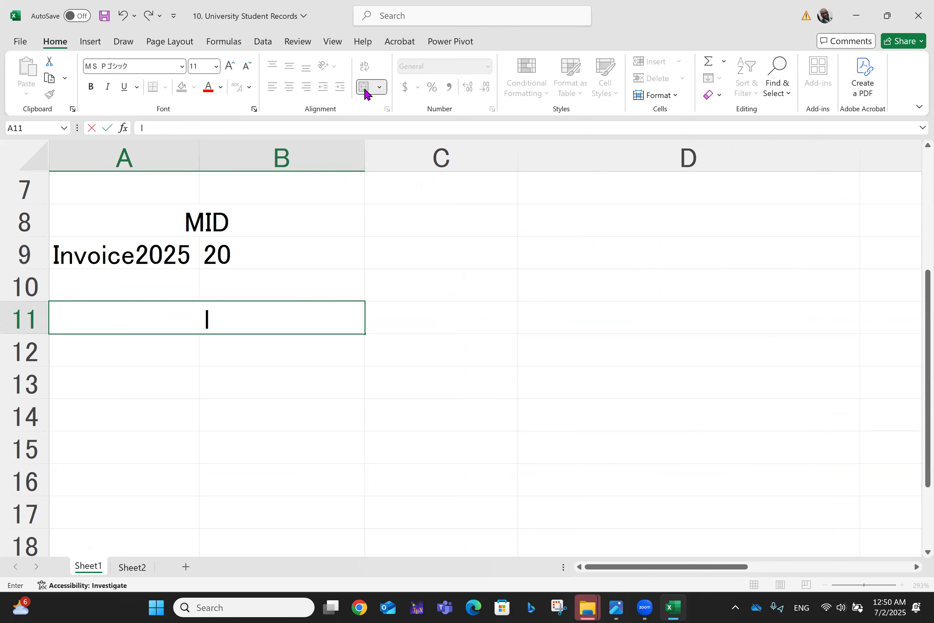
key(BackSpace)
text(=)
key(BackSpace)
key(BackSpace)
text(LEN)
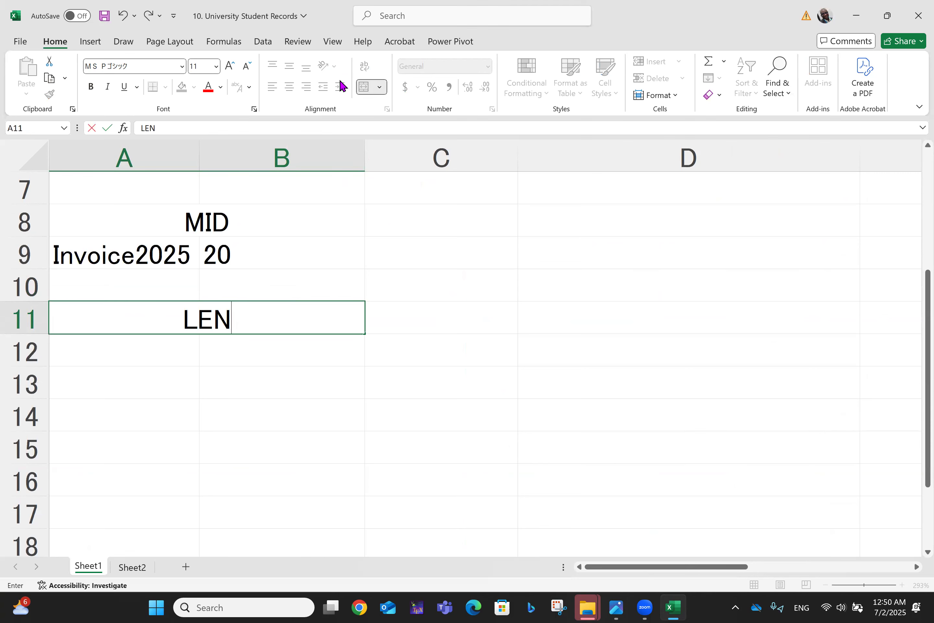
- Enter the sample text Invoice2025 in cell A12 under the LEN heading
click(121, 348)
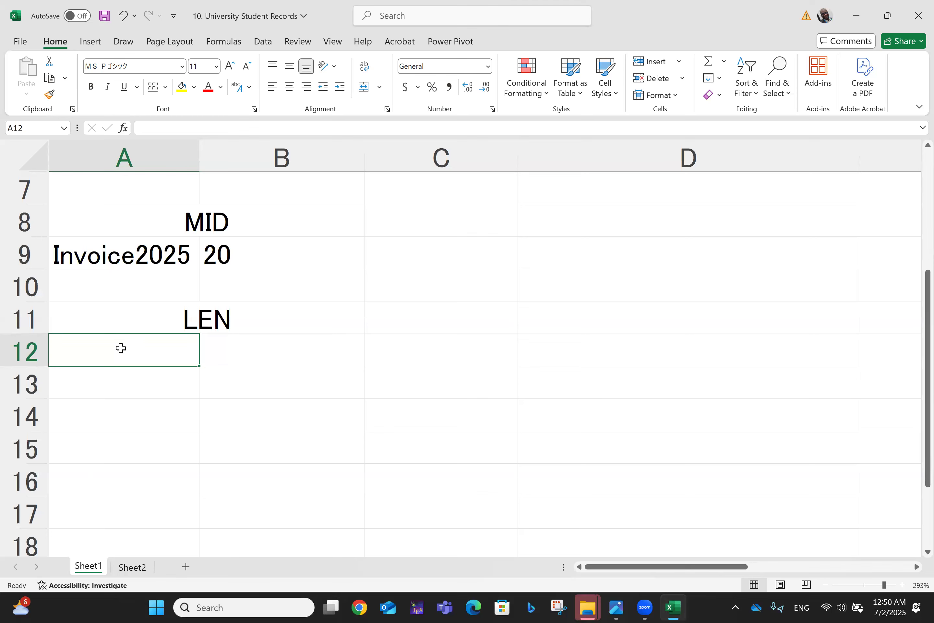
text(iNV)
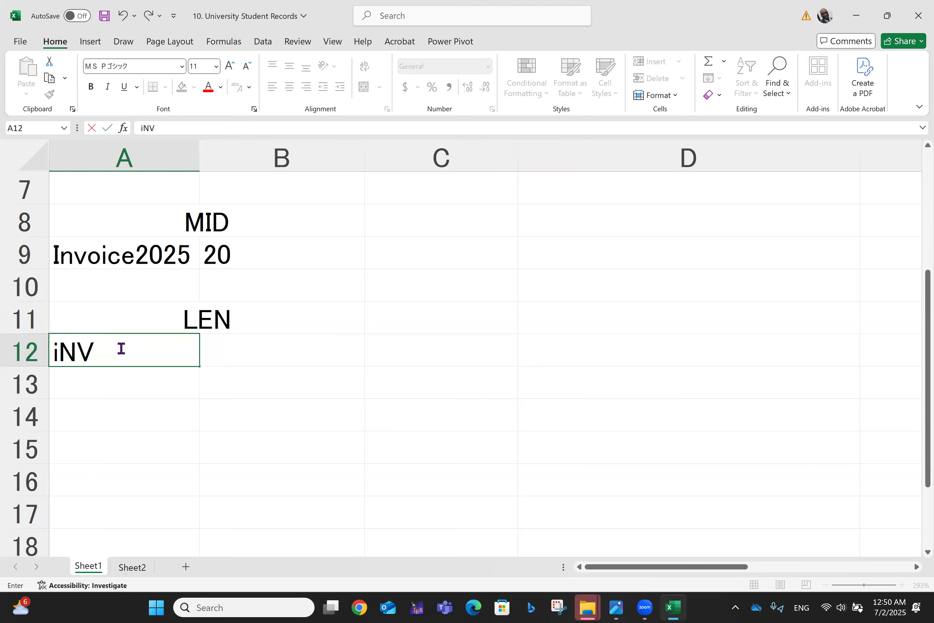
text(OICE)
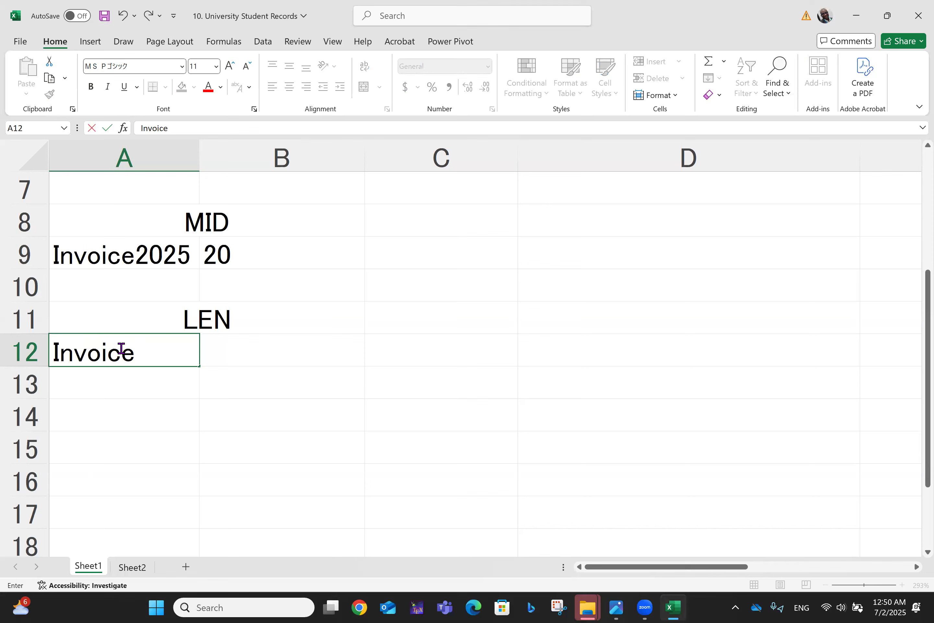
text(2025)
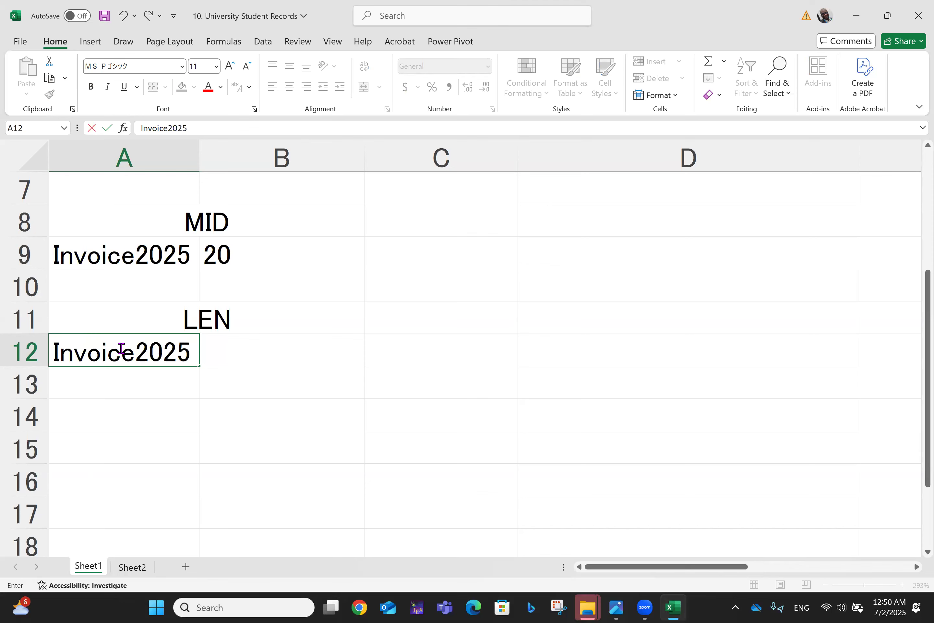
- Count the characters of the sample text by entering a LEN formula referencing A12 in cell B12
key(Tab)
text(=)
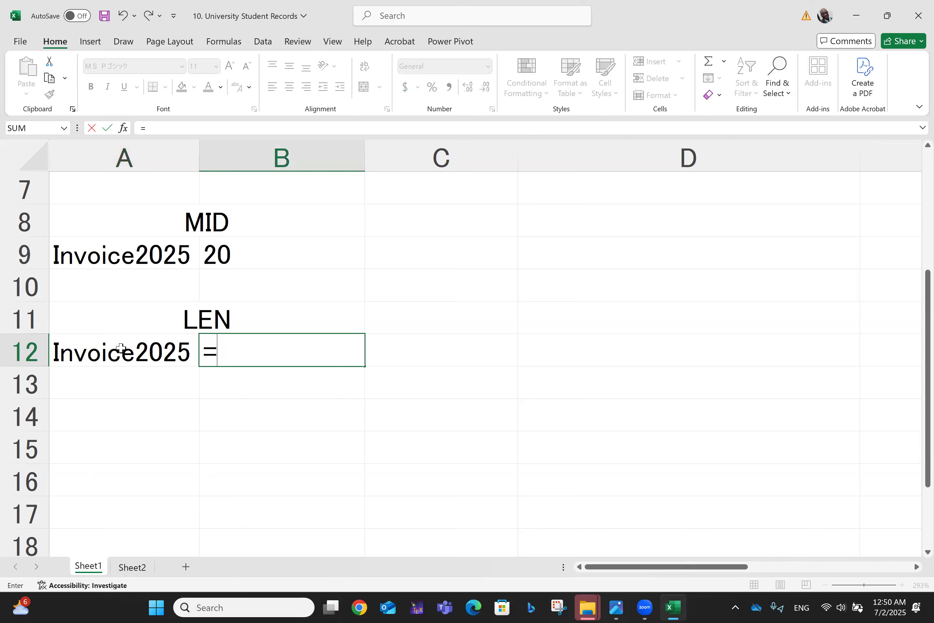
text(len()
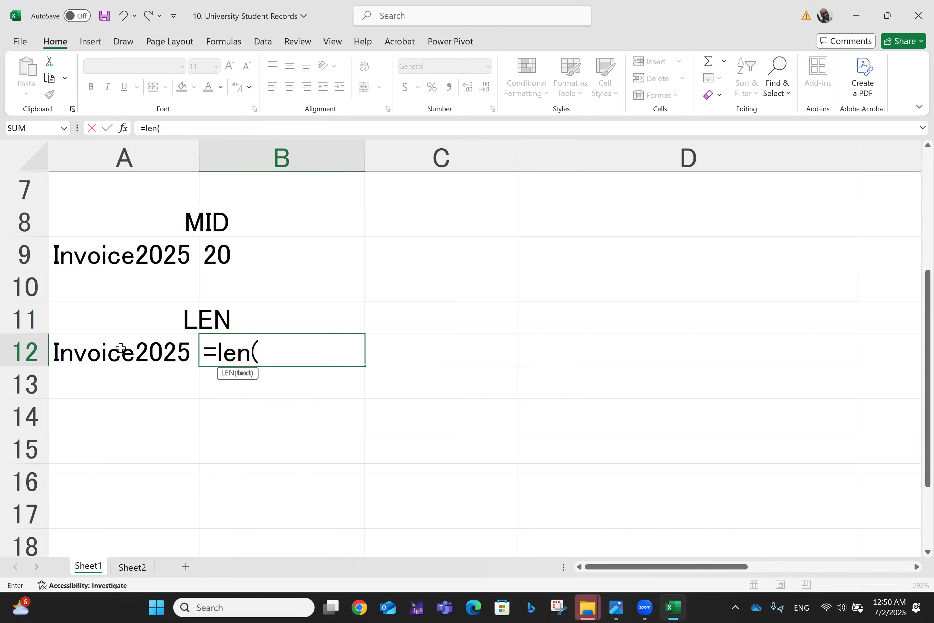
click(106, 351)
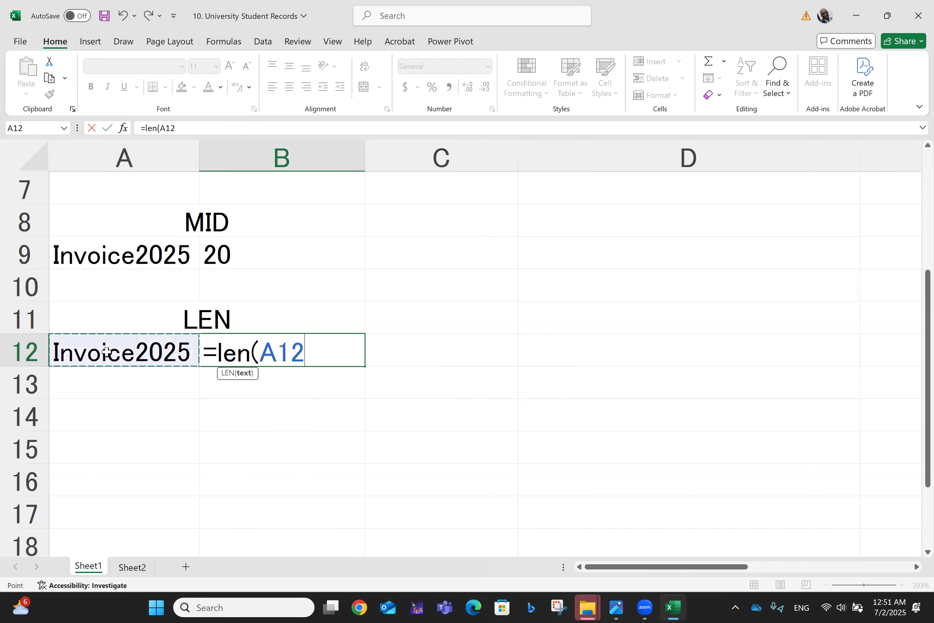
key(Return)
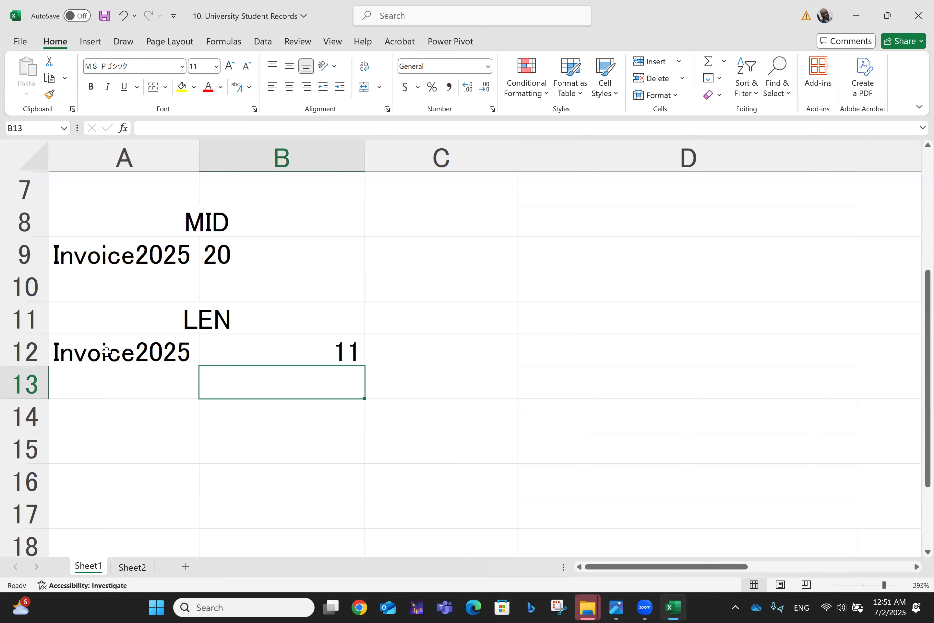
- Enter a LEN formula in cell J2 of Sheet2 that counts the characters of the program name in D2
click(298, 347)
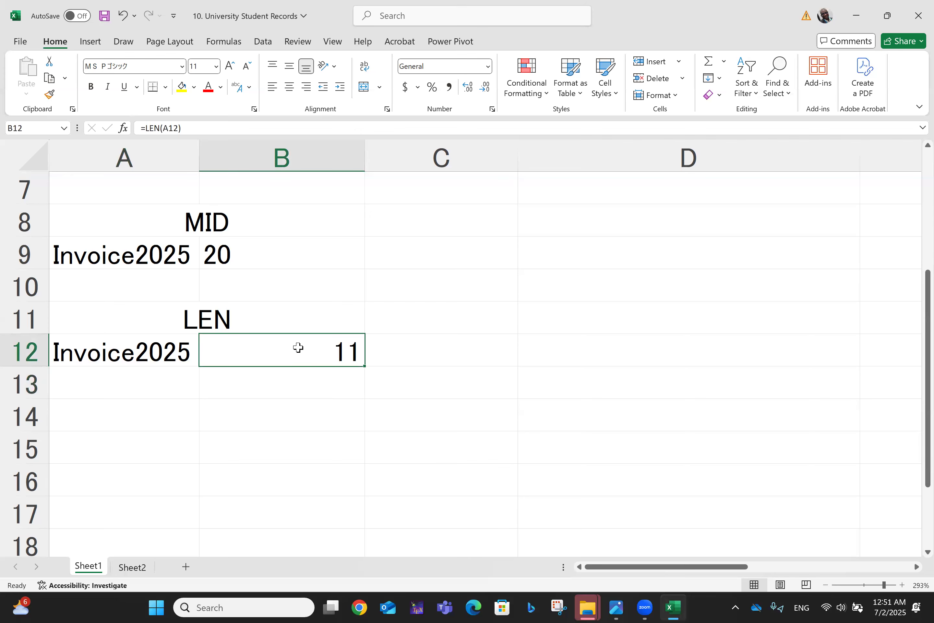
click(134, 569)
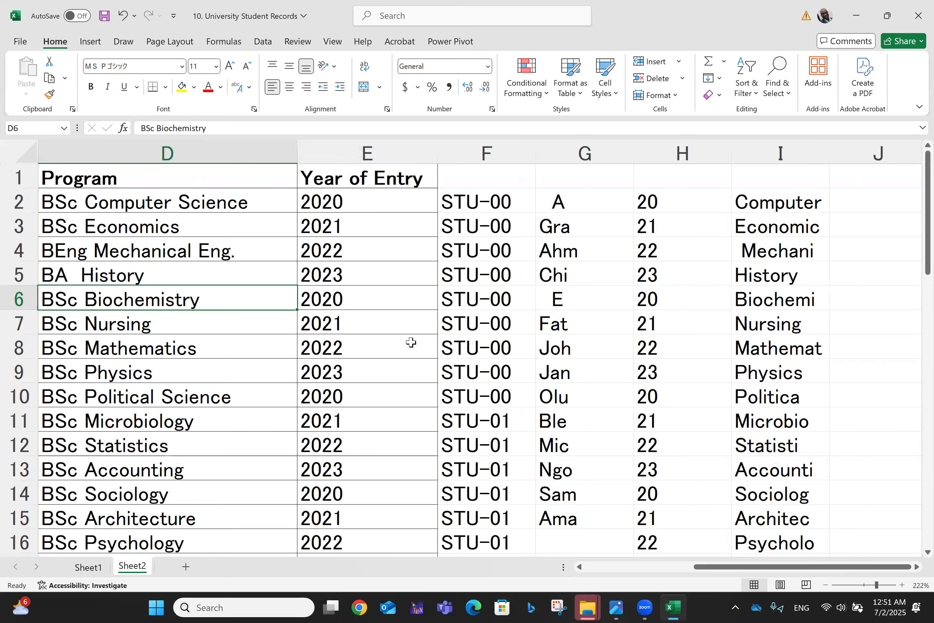
scroll(411, 341, left, 2)
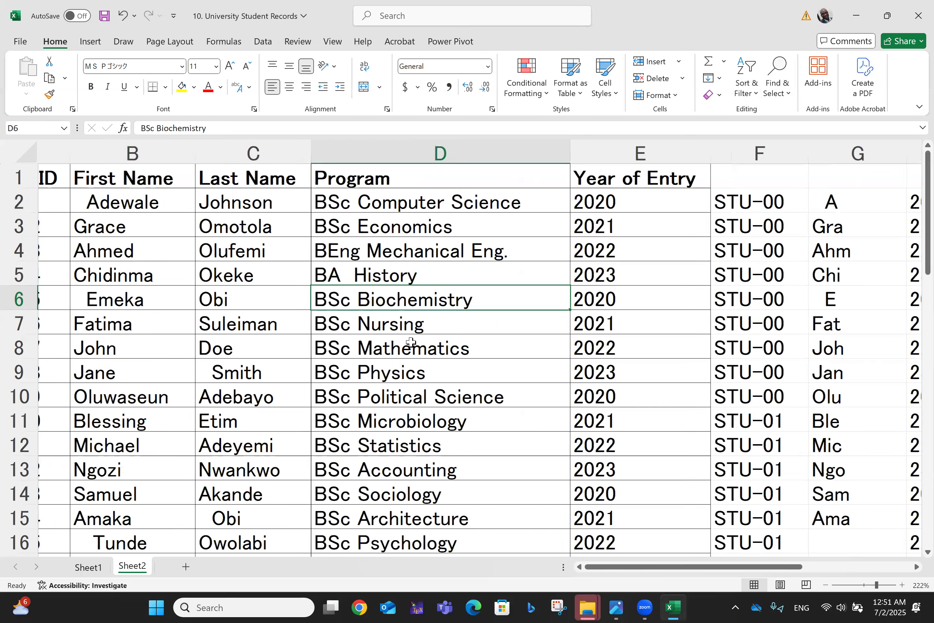
scroll(411, 341, right, 2)
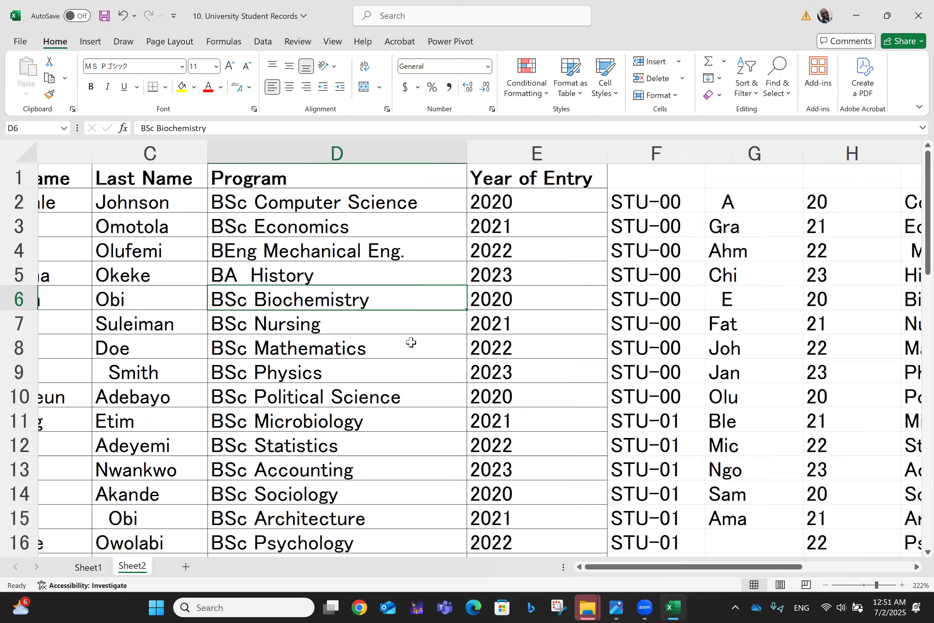
scroll(411, 342, right, 2)
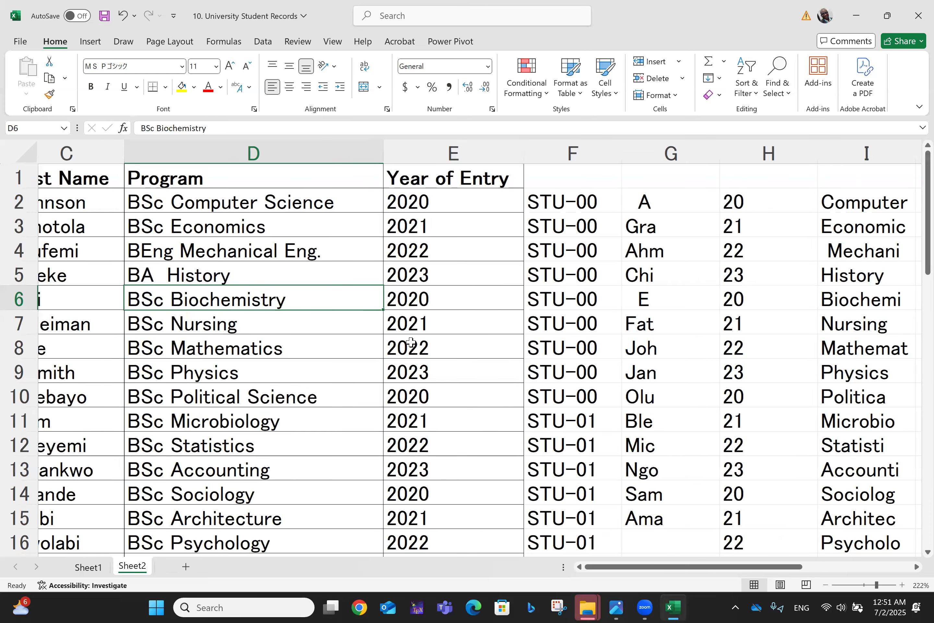
scroll(411, 341, right, 1)
click(849, 197)
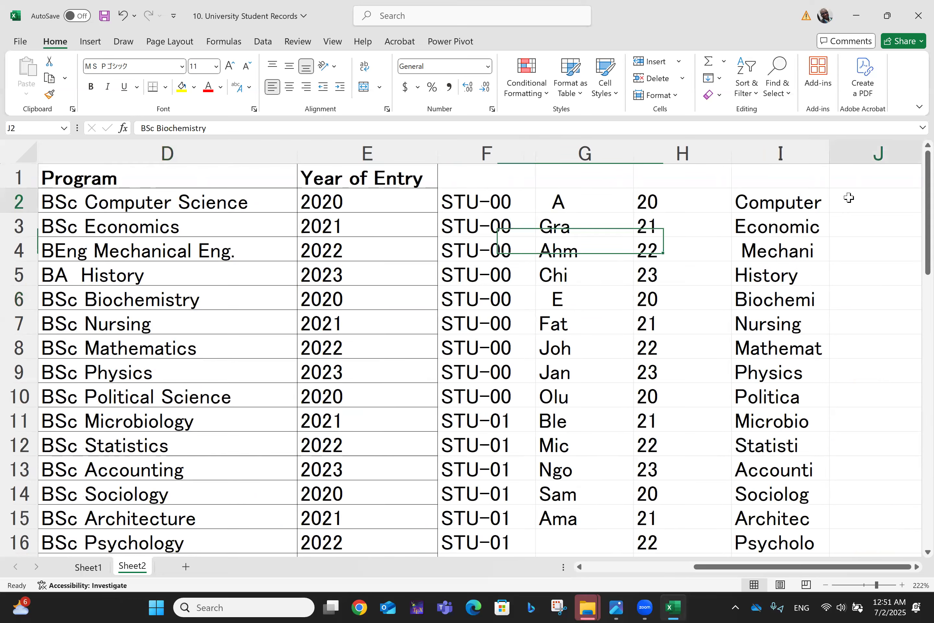
text(=len()
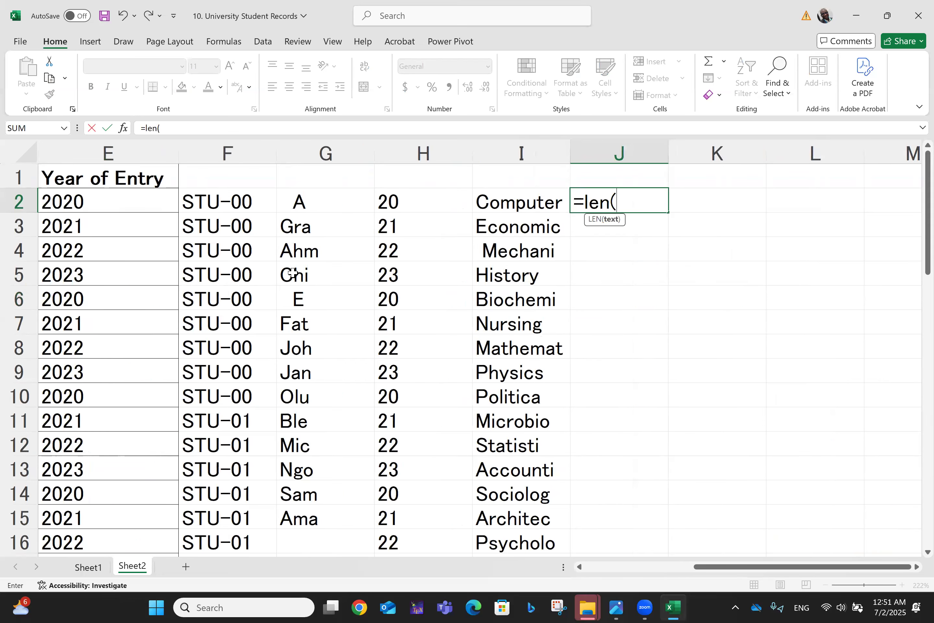
scroll(292, 273, left, 3)
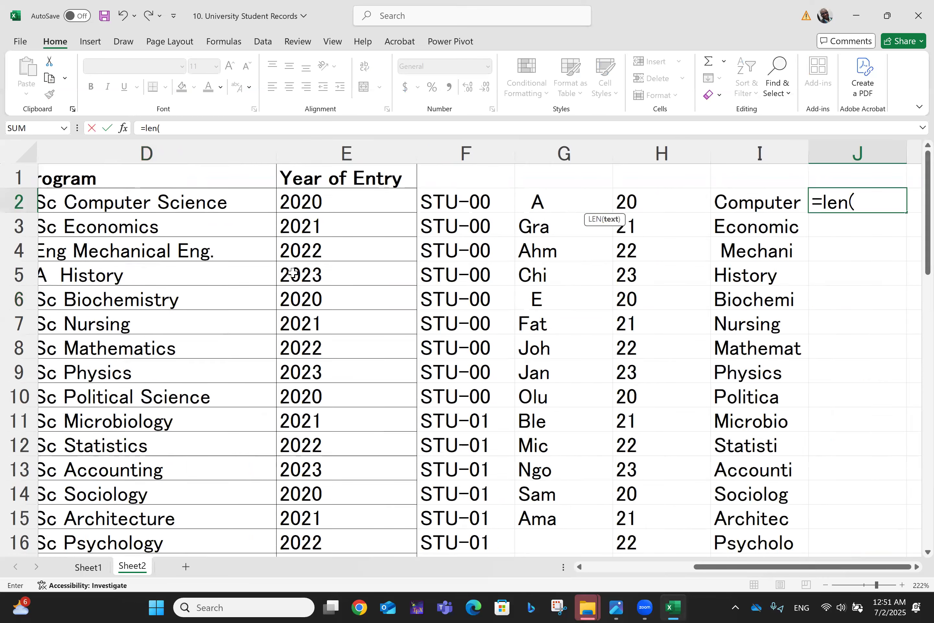
scroll(159, 199, left, 1)
click(155, 205)
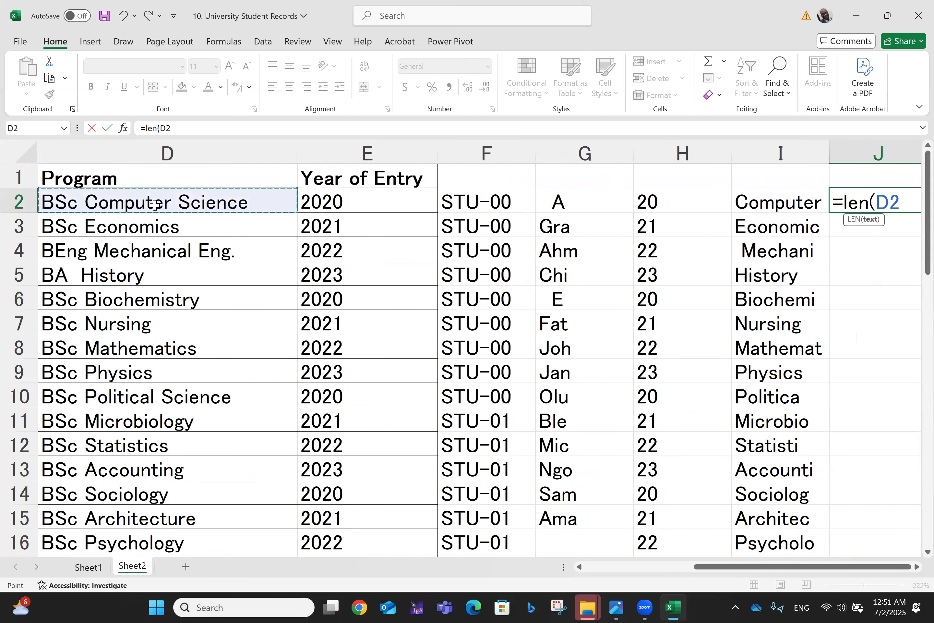
key(ctrl+Return)
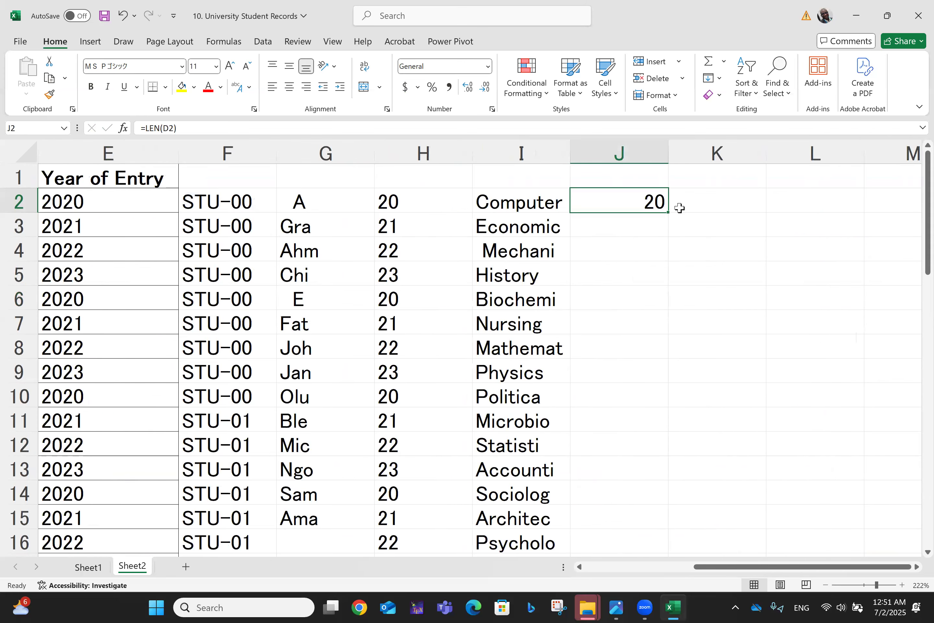
- Fill the LEN formula from J2 down column J to the last student record in row 51
drag(669, 217, 668, 399)
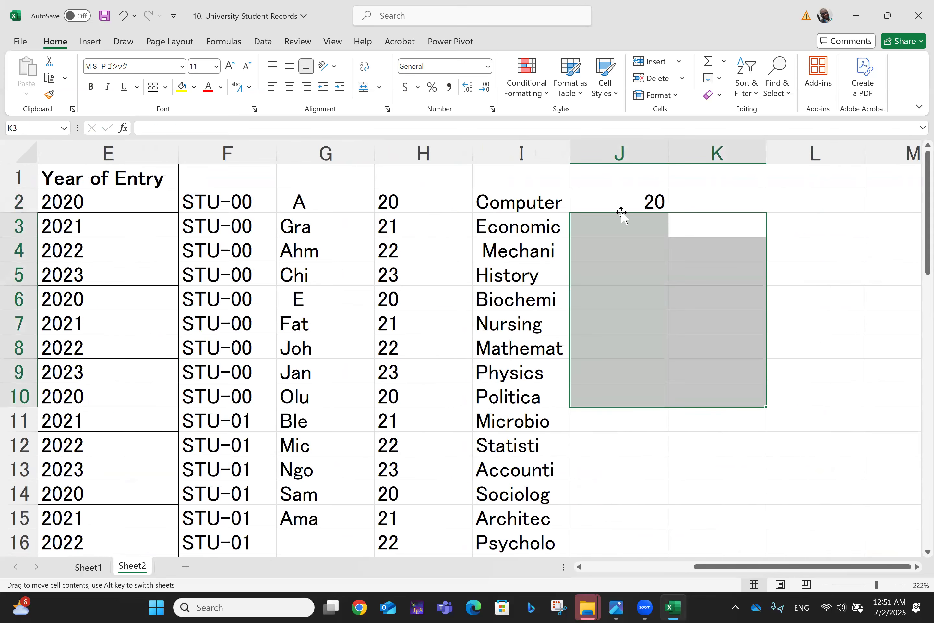
click(665, 208)
drag(668, 213, 640, 520)
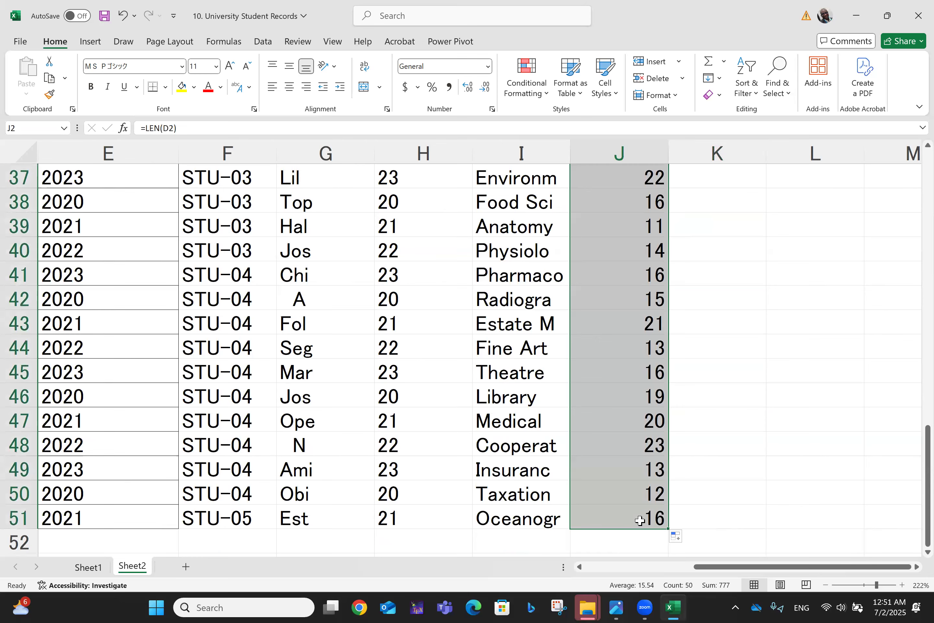
- Check the filled character counts down column J and return to the top of the column
key(Up)
key(Down)
key(Down)
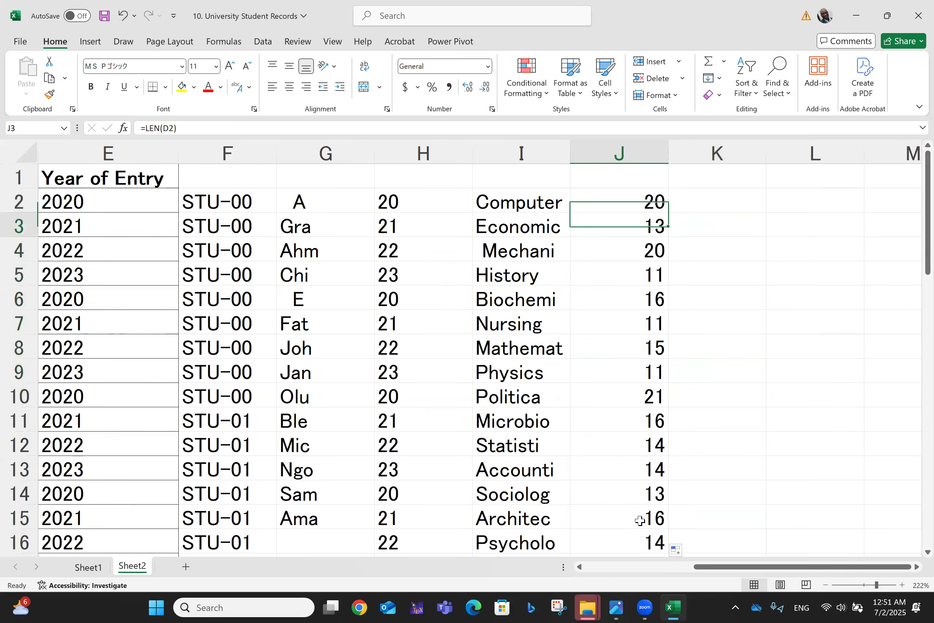
key(Down)
key(Down)
key(Down)
key(Down)
key(Down)
key(Down)
key(Down)
key(Down)
key(Down)
key(Down)
key(Down)
key(Down)
key(Down)
key(Down)
key(Down)
key(Down)
key(Down)
key(Down)
key(Down)
key(Down)
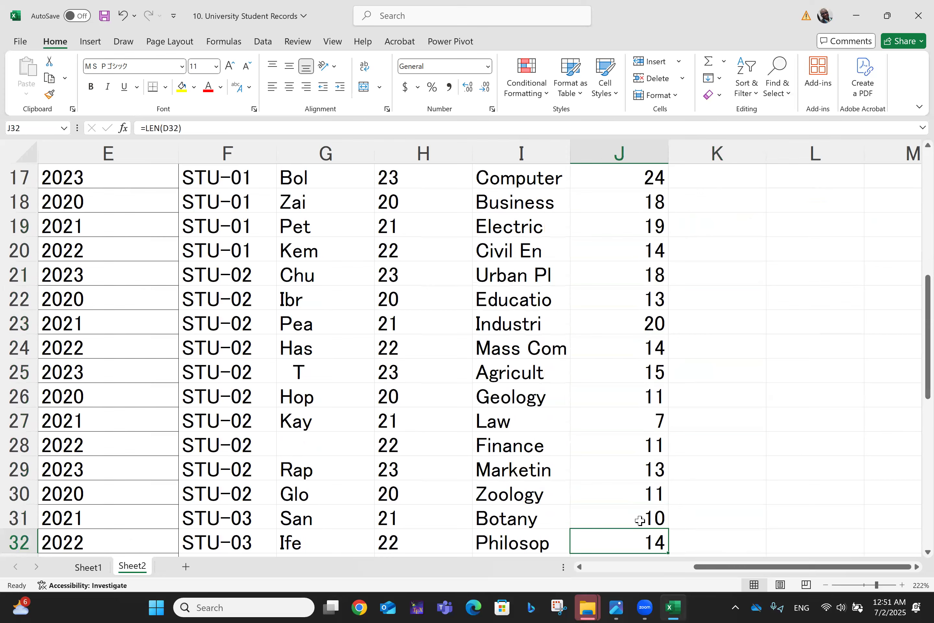
key(Up)
key(Up)
key(Up)
key(Up)
key(Up)
key(Up)
key(Up)
key(Up)
key(Up)
key(Up)
key(Up)
key(Up)
key(Up)
key(Up)
key(Up)
key(Up)
key(Up)
key(Up)
key(Up)
key(Up)
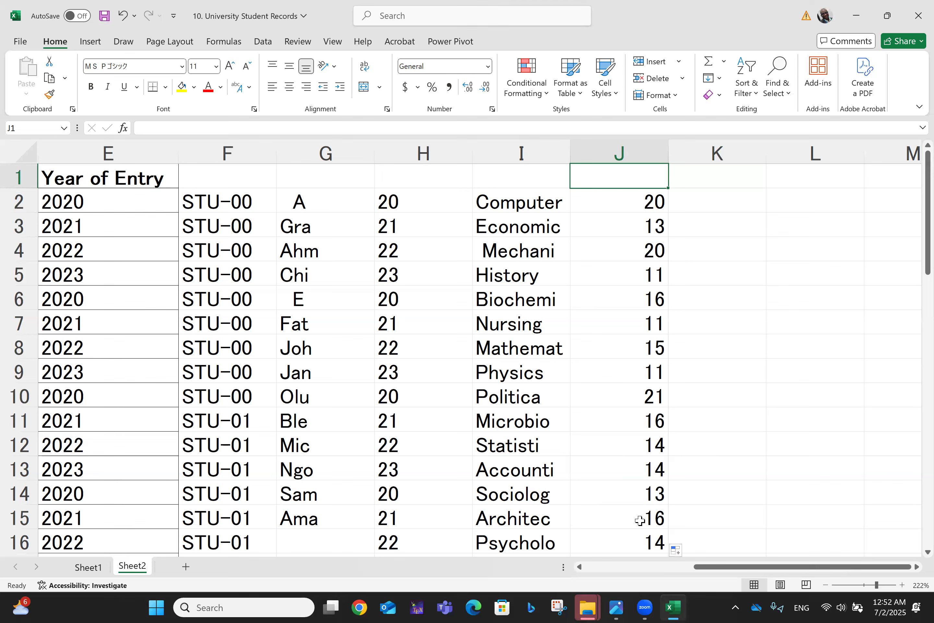
- Merge and center cells A14:B14 on Sheet1 and enter TRIM as the section heading
click(88, 567)
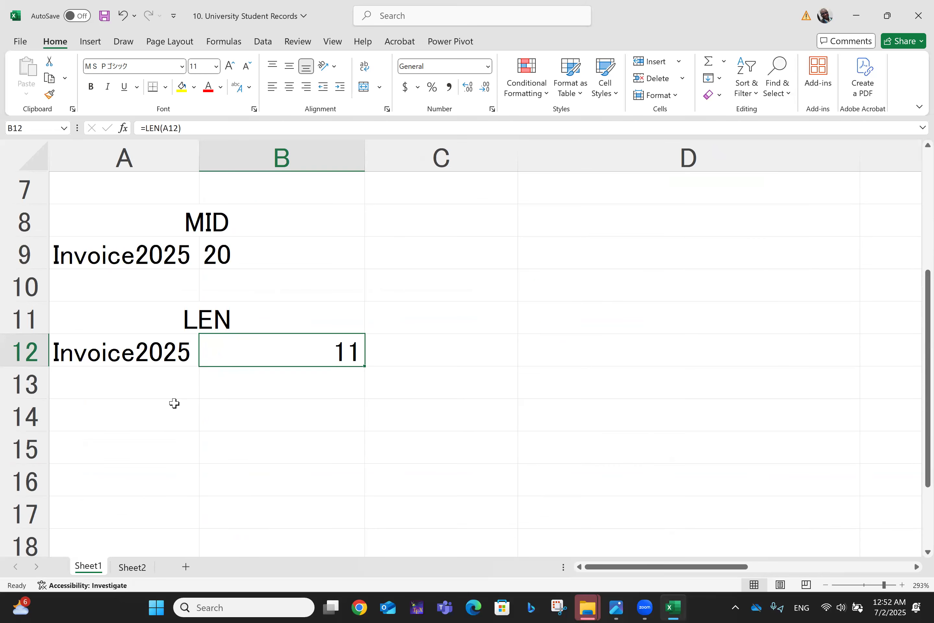
click(177, 416)
key(shift+Right)
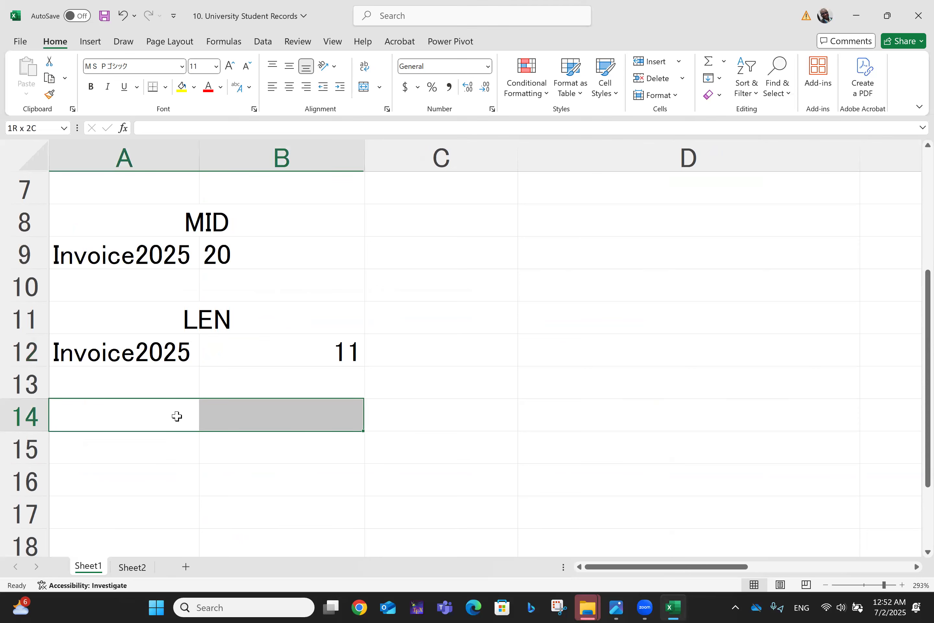
click(367, 94)
text(trim)
key(BackSpace)
key(BackSpace)
key(BackSpace)
key(BackSpace)
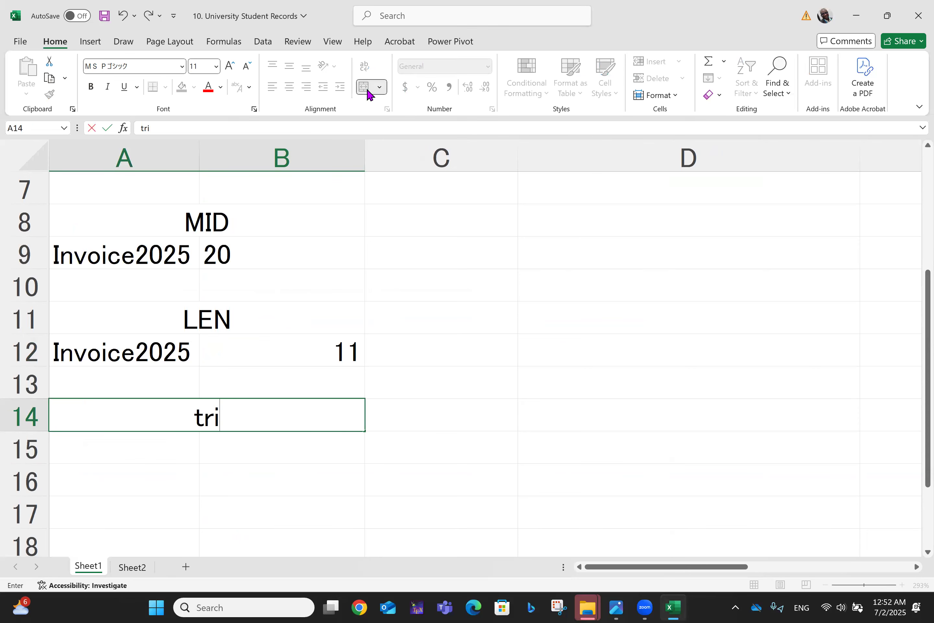
text(TRIM)
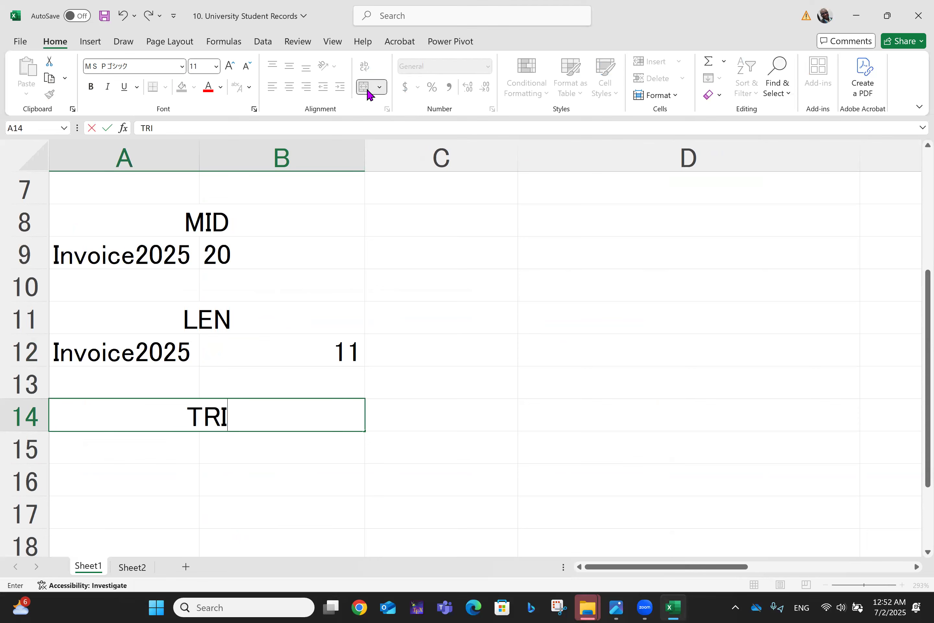
click(140, 441)
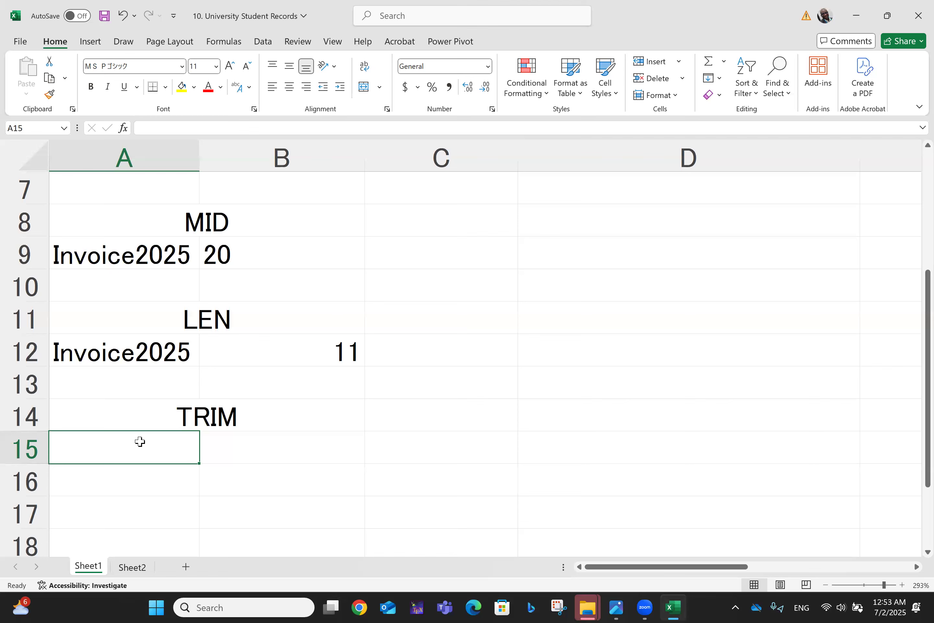
- Copy the sample text from A12 to A15, insert leading spaces before it, and widen column A to fit
click(124, 348)
key(ctrl+c)
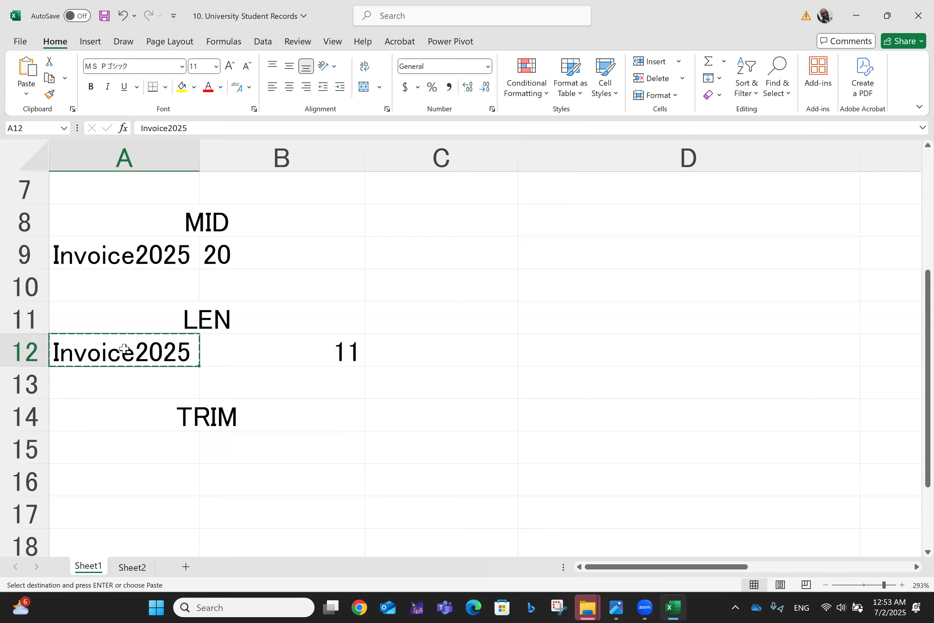
click(116, 442)
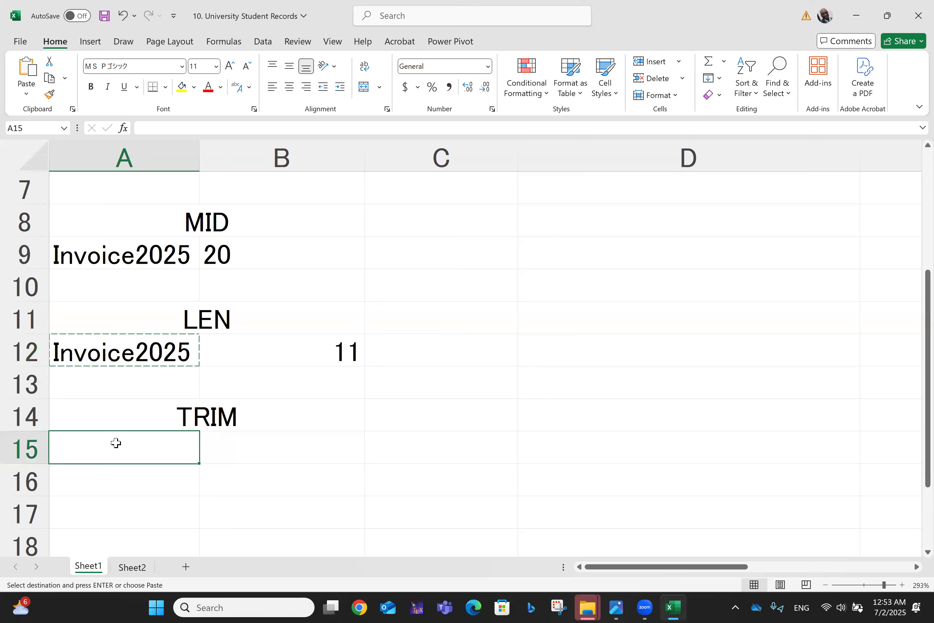
key(ctrl+v)
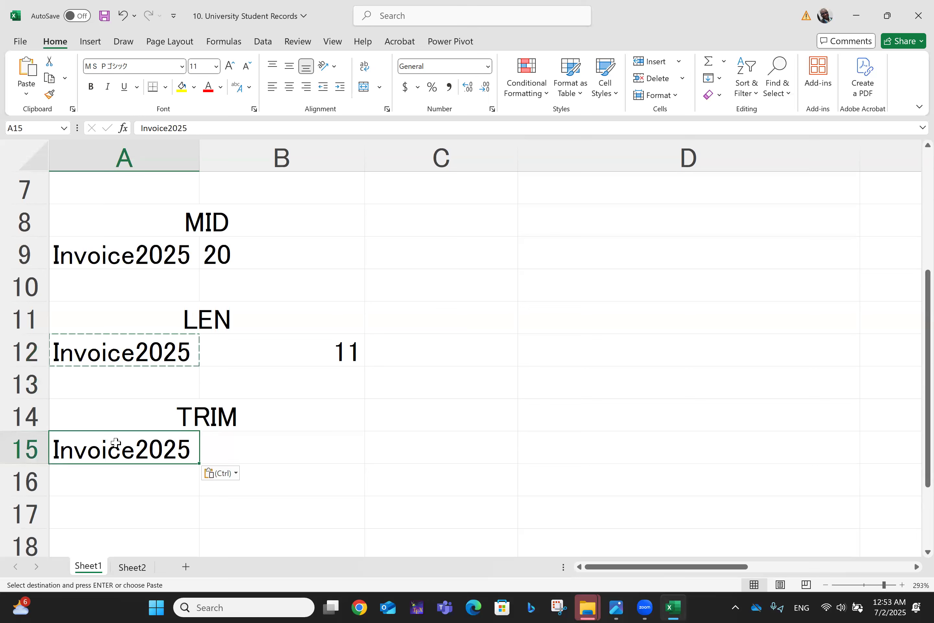
double_click(55, 450)
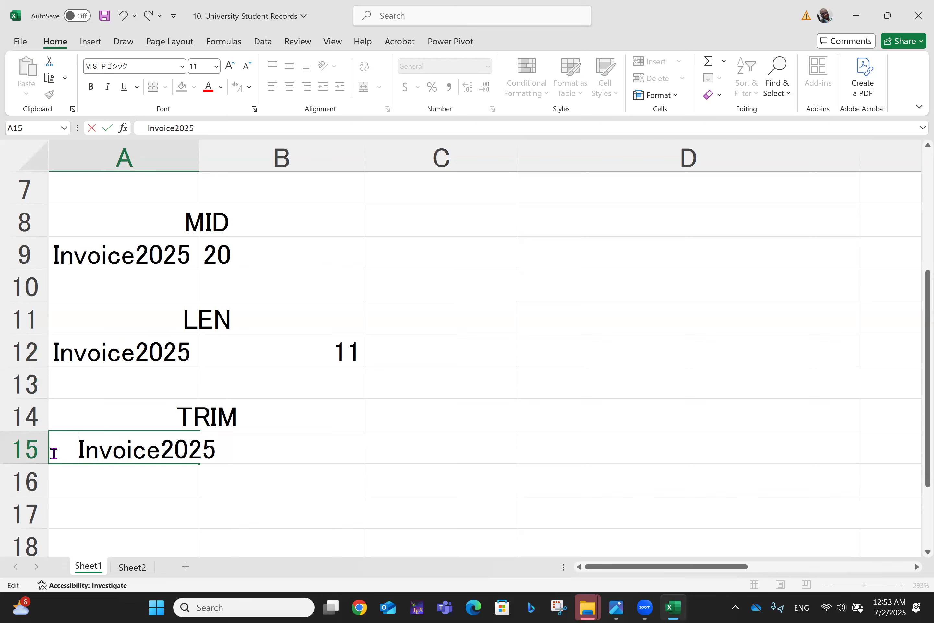
click(203, 157)
double_click(200, 157)
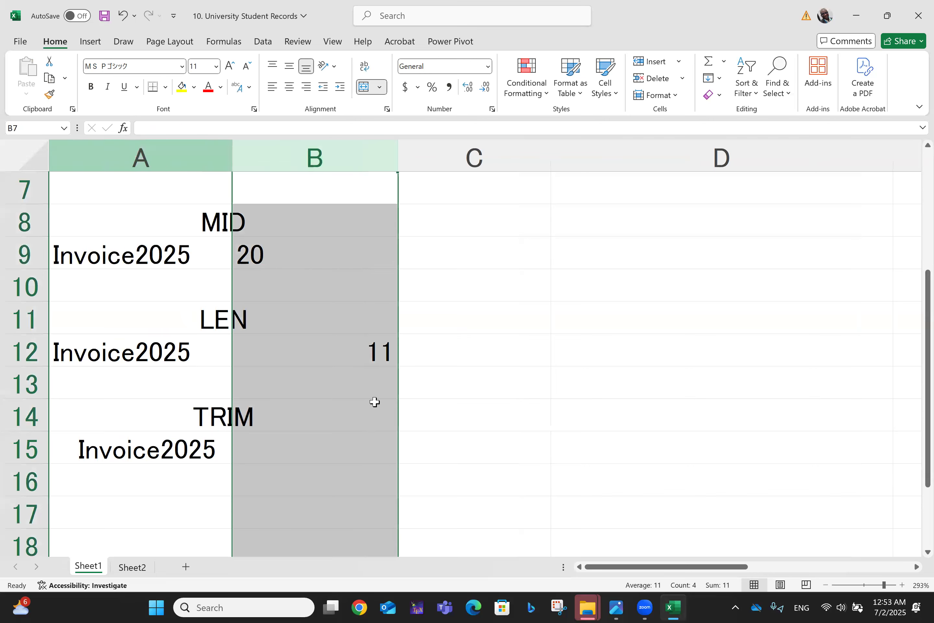
- Remove the extra spaces from the sample text by entering a TRIM formula referencing A15 in cell B15
click(292, 449)
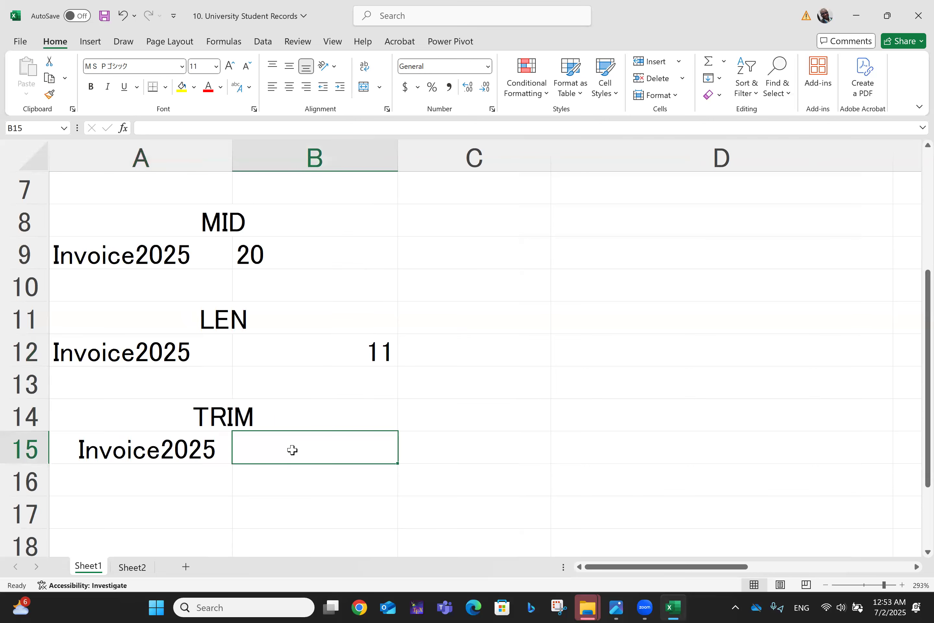
text(=TR)
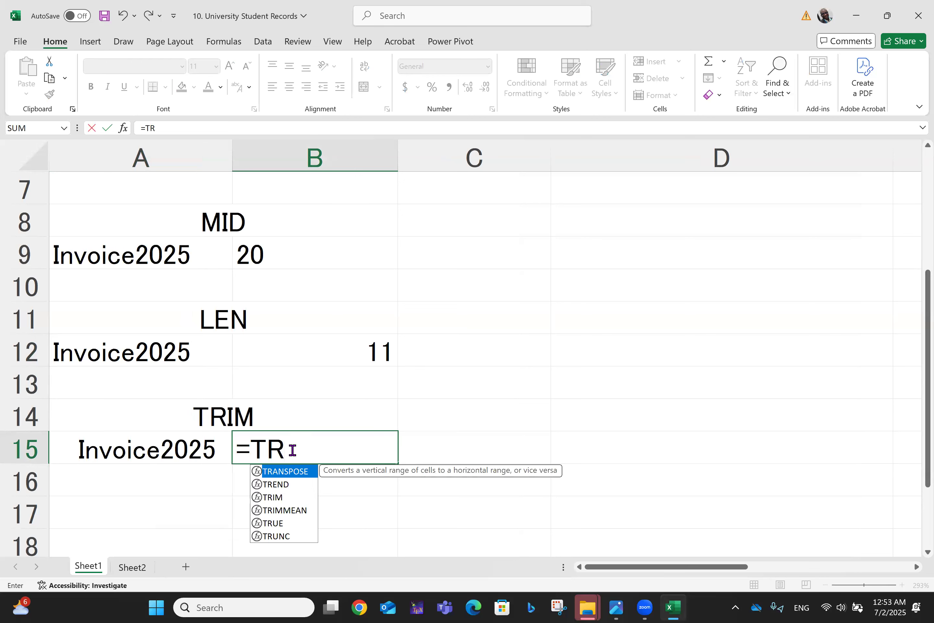
text(IM)
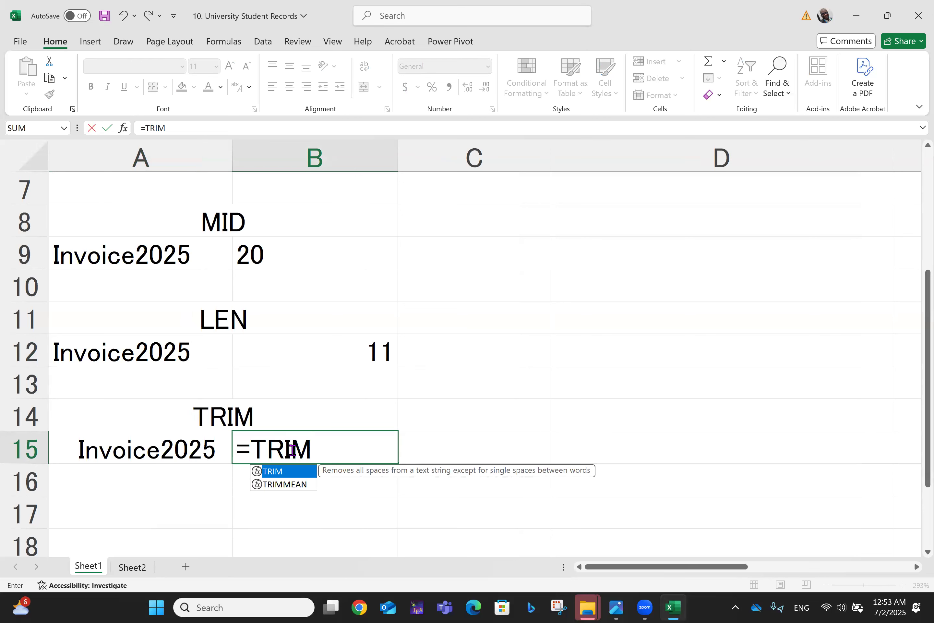
text(()
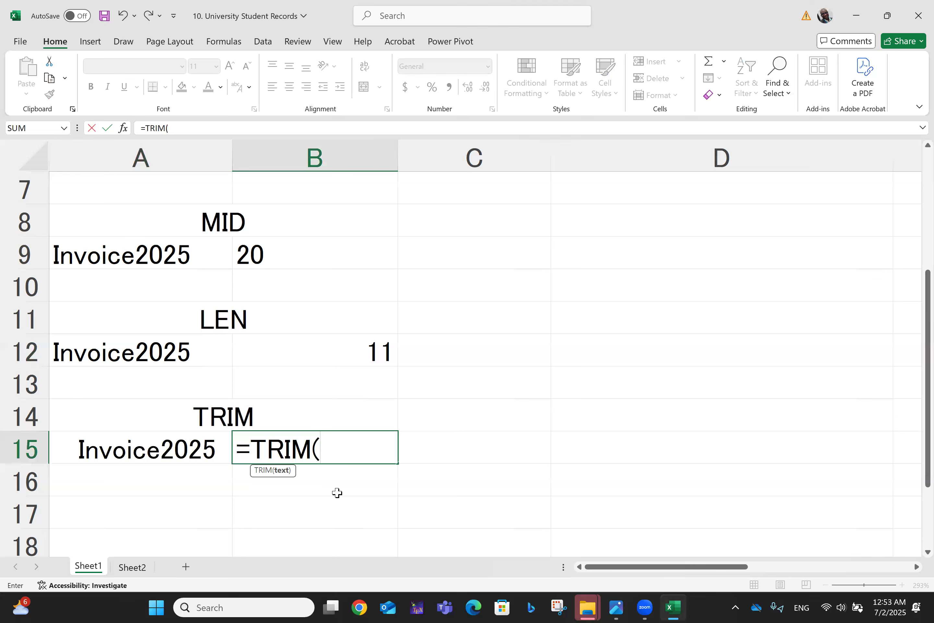
click(166, 446)
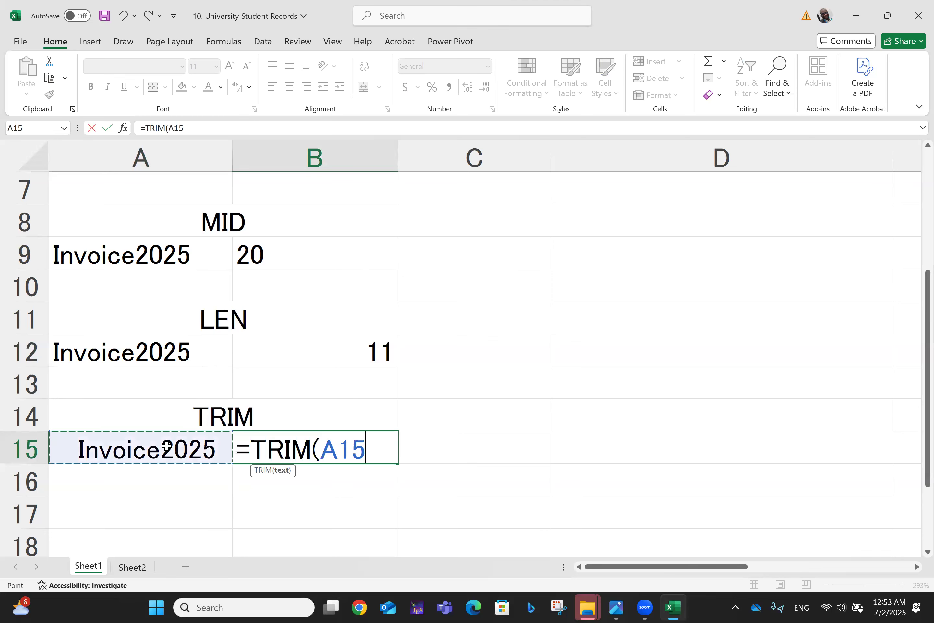
key(Return)
key(Up)
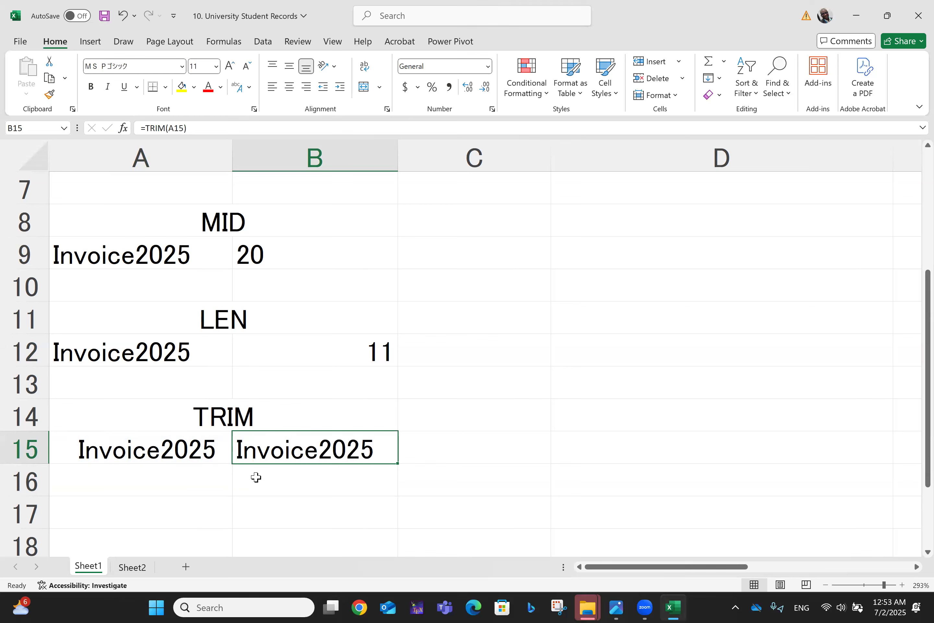
- Copy the spaced sample text from A15 to A16 and add trailing spaces after it
click(154, 450)
key(ctrl+c)
click(128, 488)
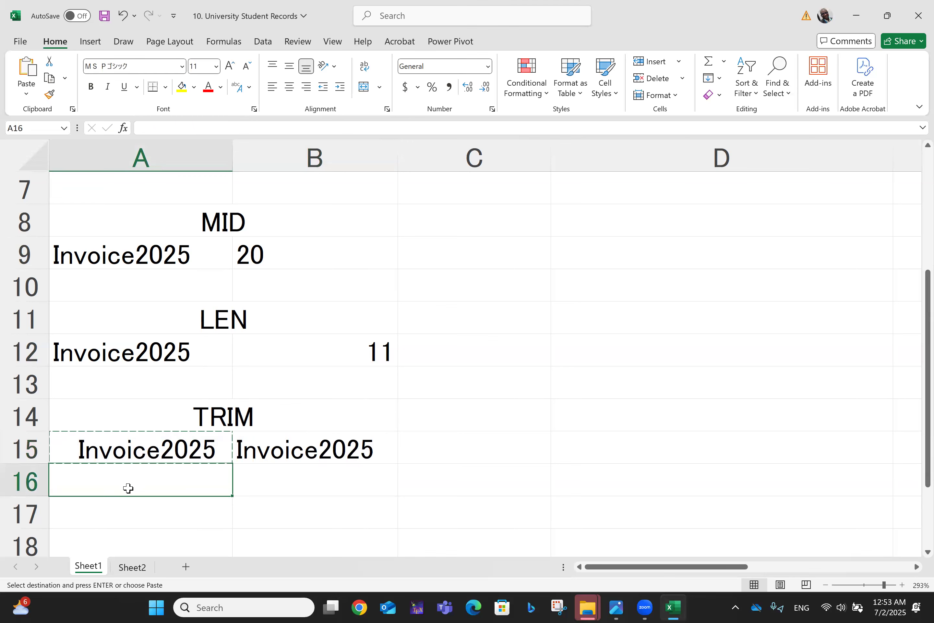
key(ctrl+v)
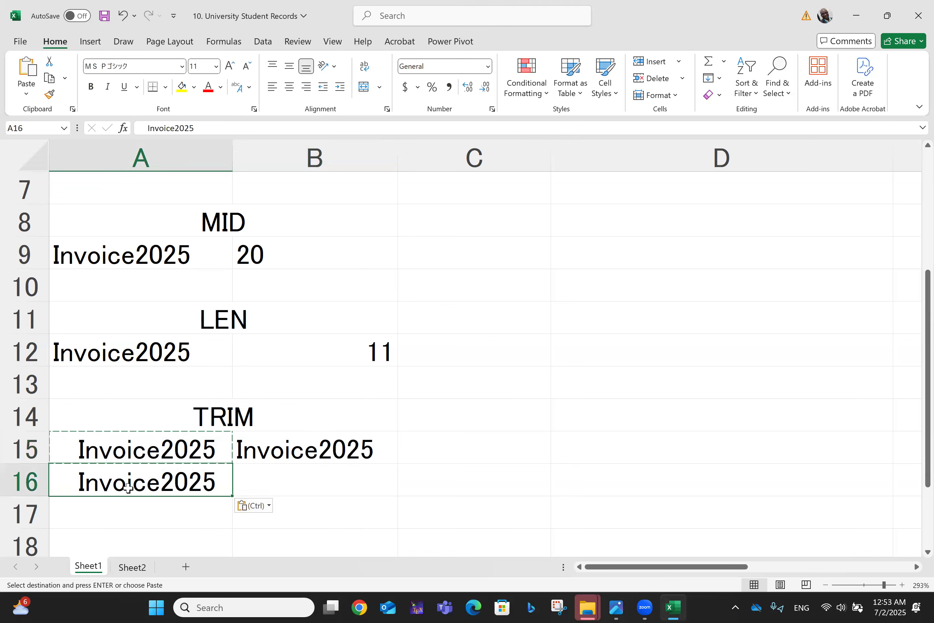
double_click(214, 486)
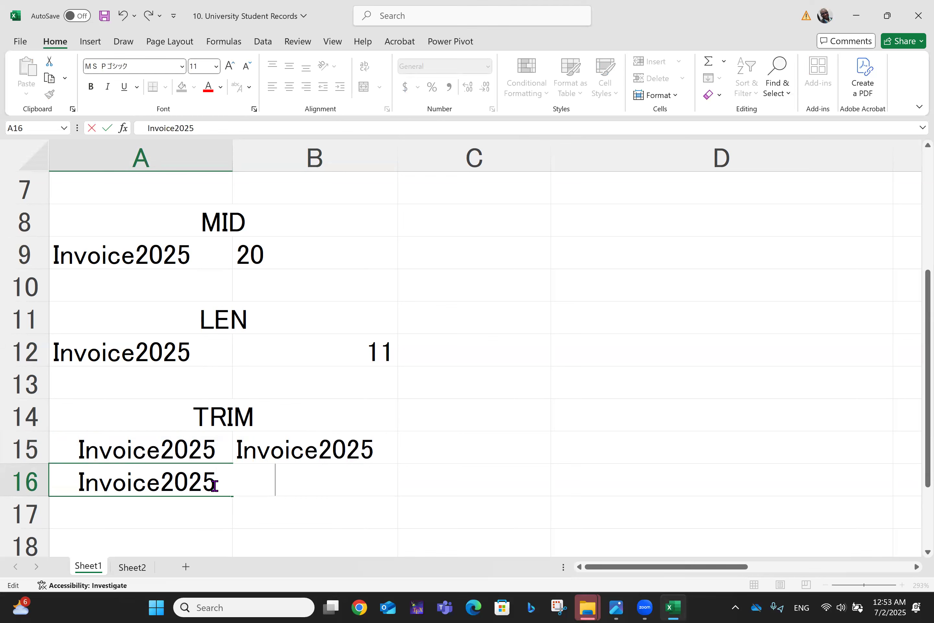
click(445, 460)
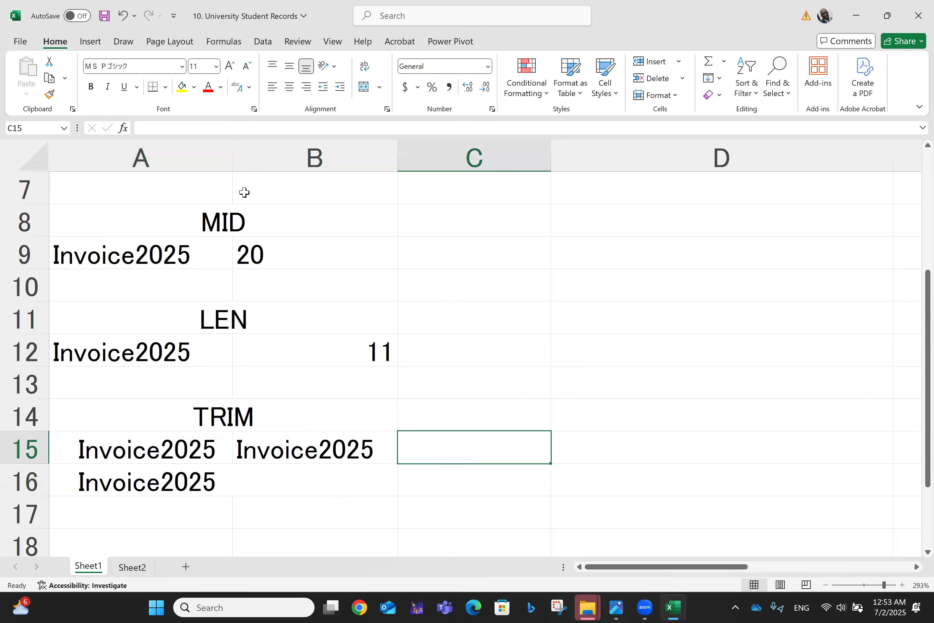
- Widen column A on Sheet1 and enter a TRIM formula referencing A16 in cell B16
double_click(231, 162)
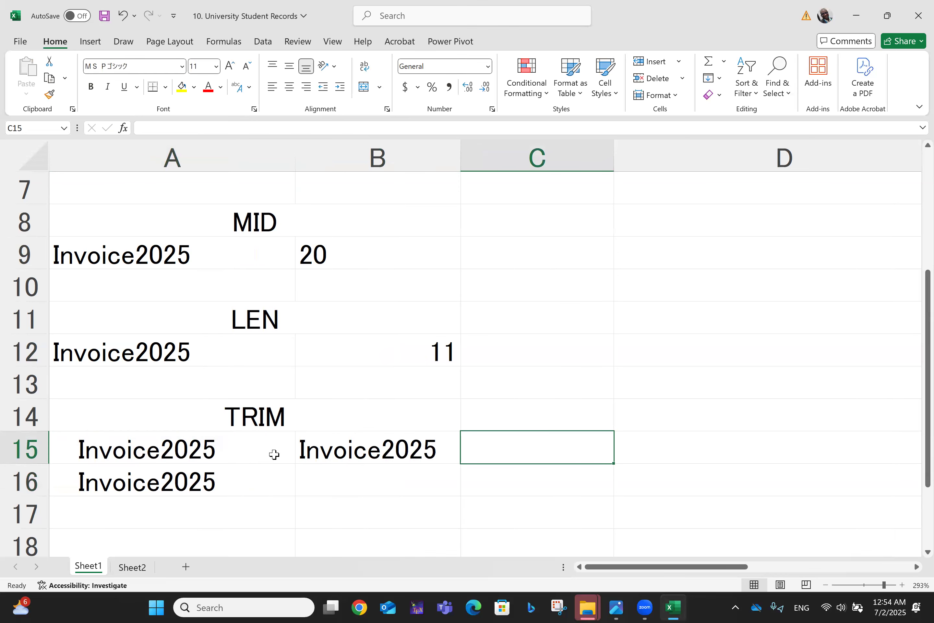
click(350, 480)
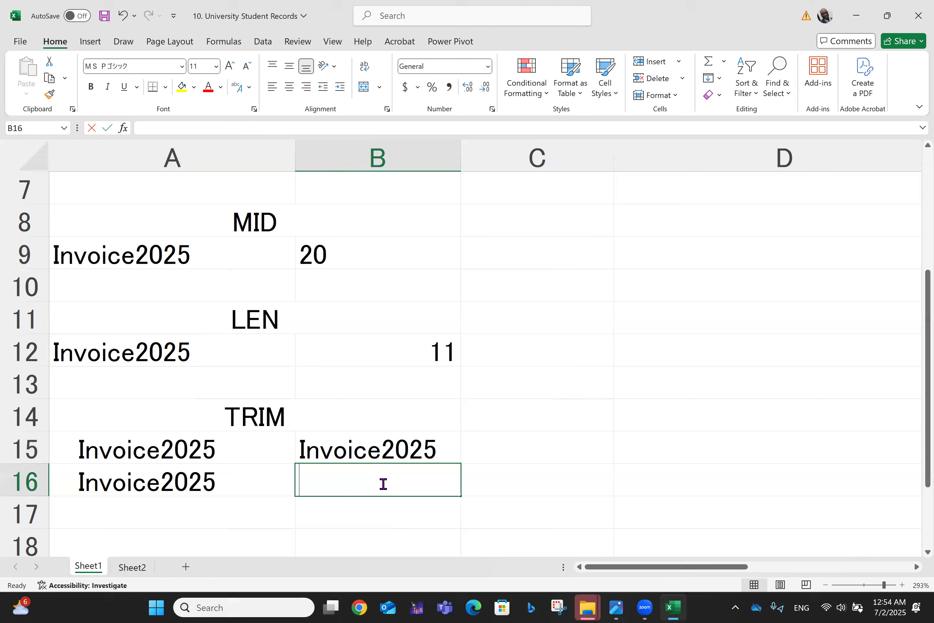
text(=TRIM()
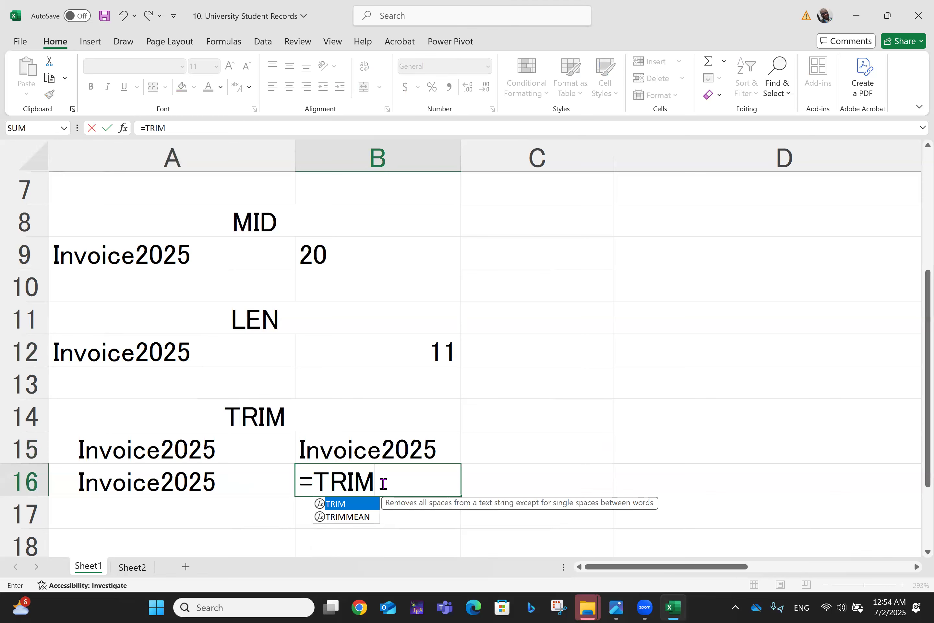
click(210, 482)
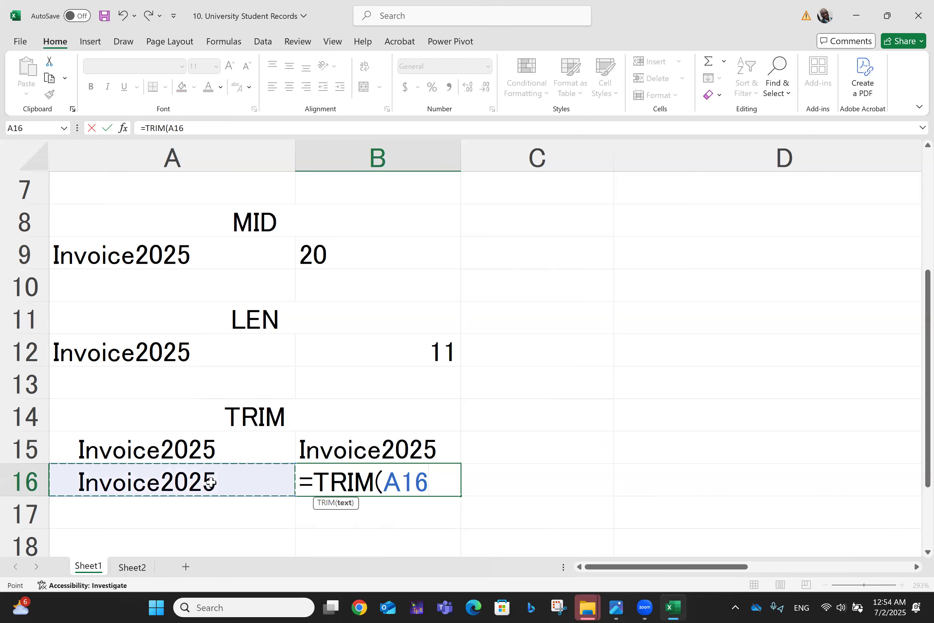
key(Return)
key(Up)
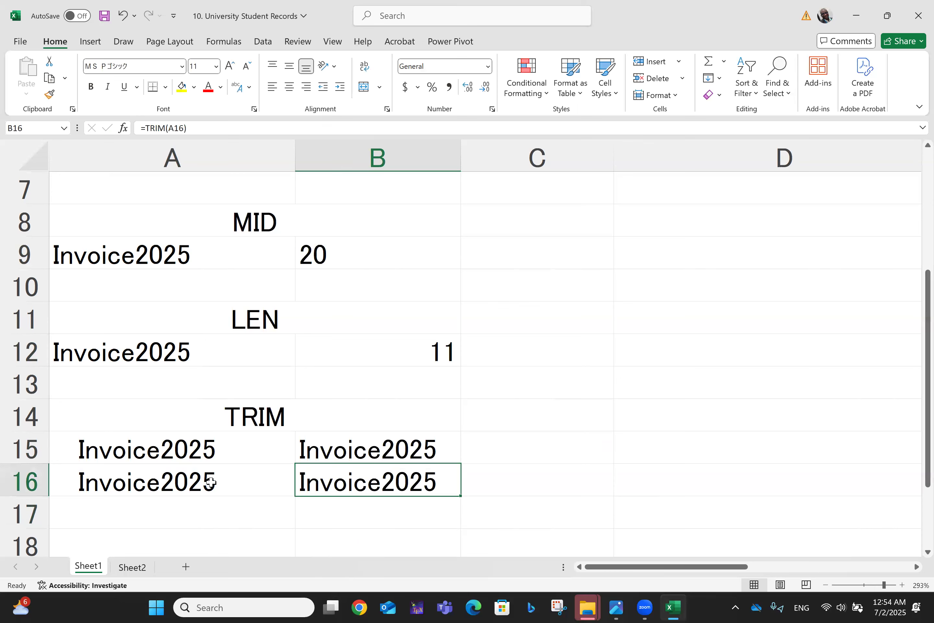
- Open Sheet2 and examine the student records and extracted-text columns for entries with extra spaces
click(132, 577)
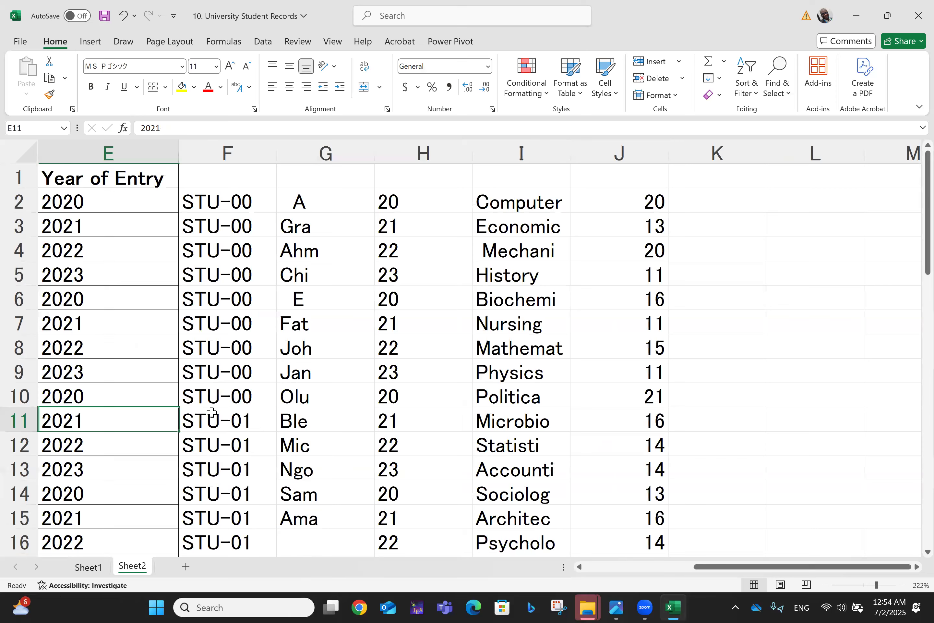
key(Home)
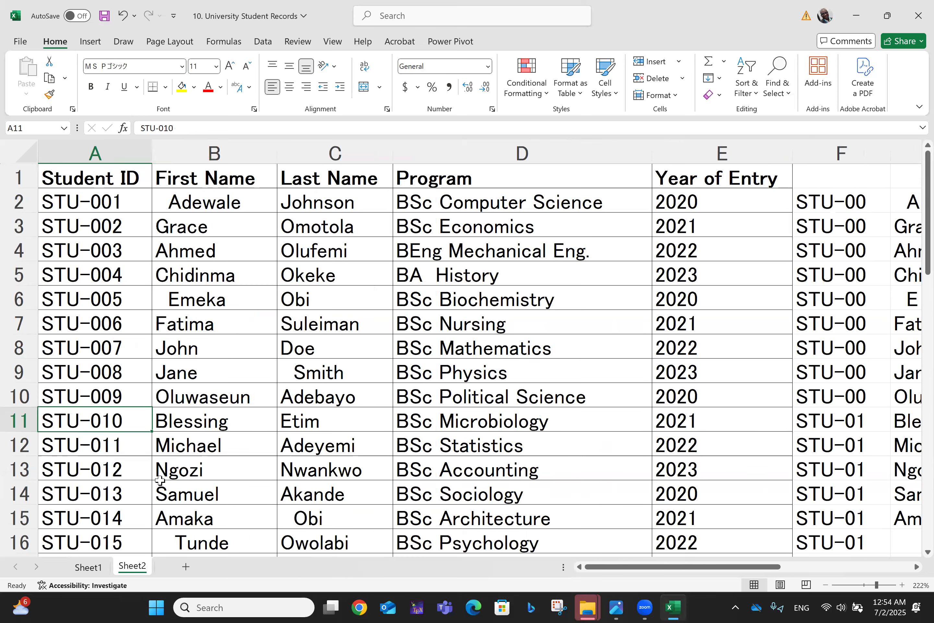
scroll(341, 357, down, 1)
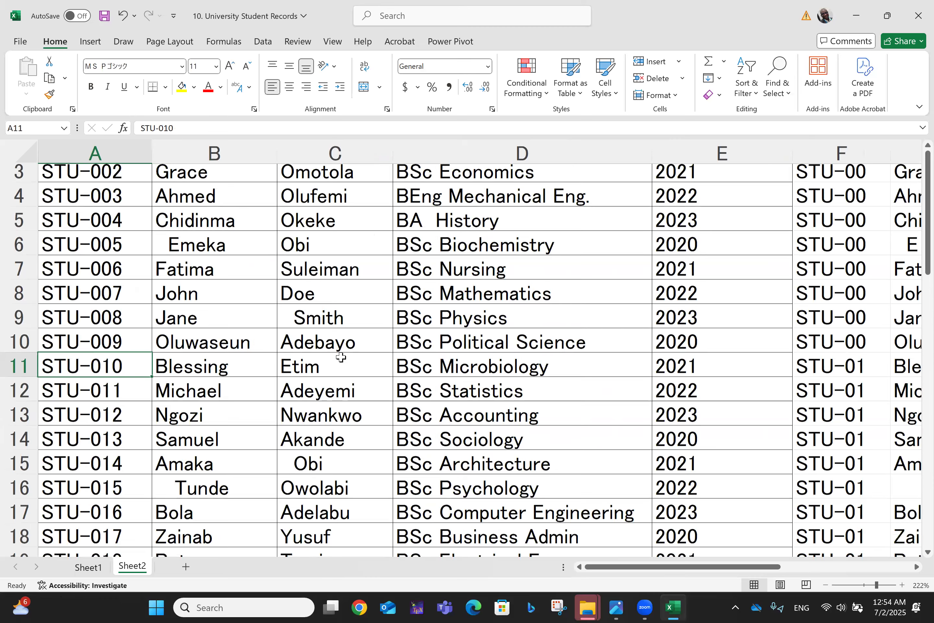
scroll(341, 357, up, 1)
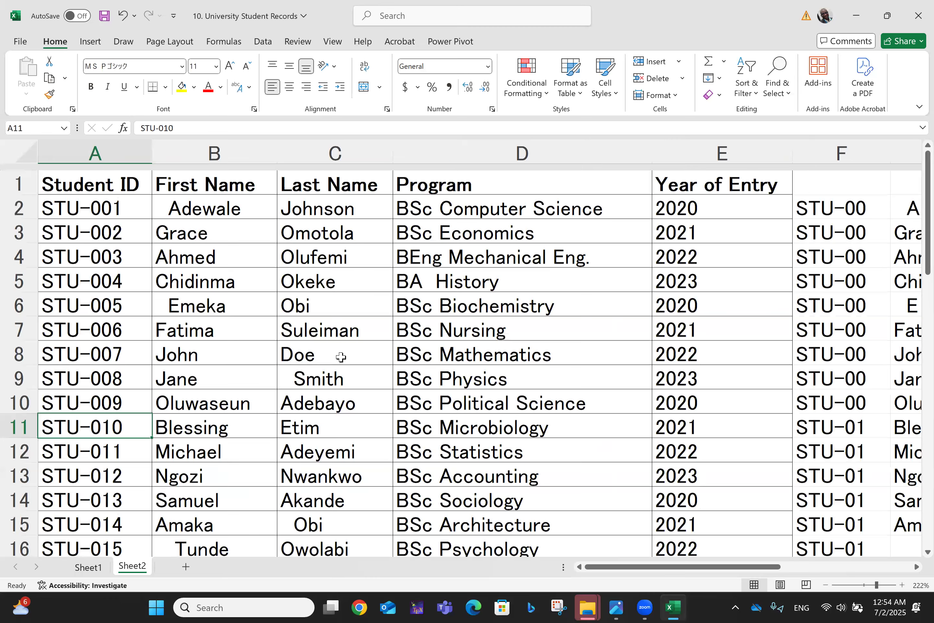
key(Right)
key(Right)
key(Right)
key(Right)
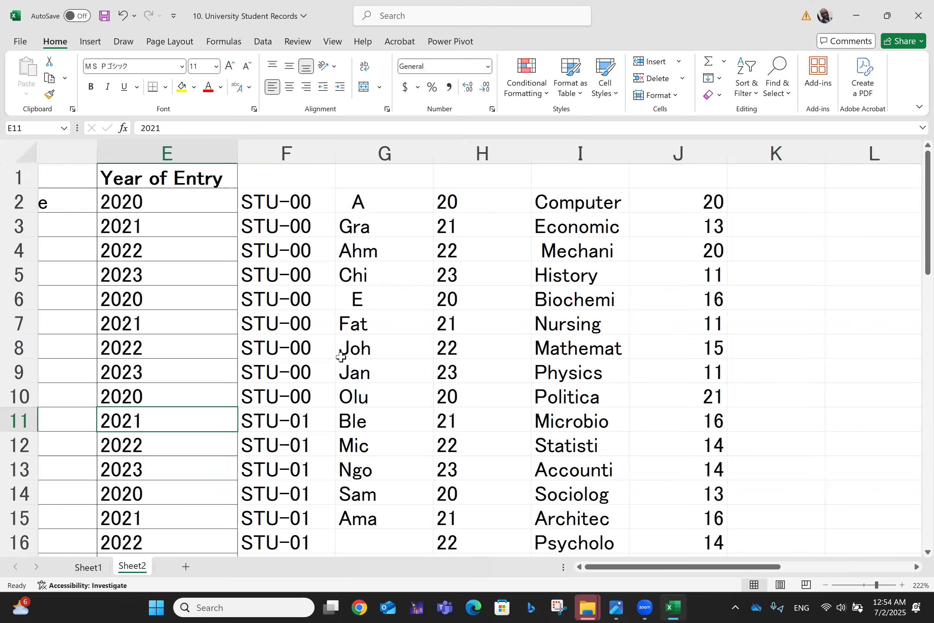
scroll(191, 206, left, 2)
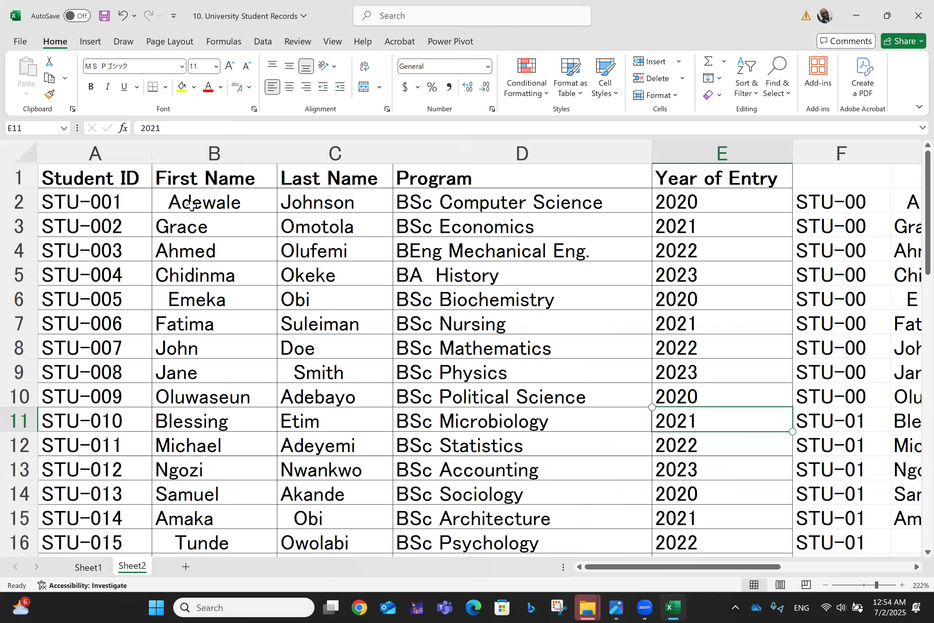
- Enter =TRIM(B2) in cell K2 to remove the extra spaces from the first student's first name
click(322, 200)
scroll(322, 200, right, 2)
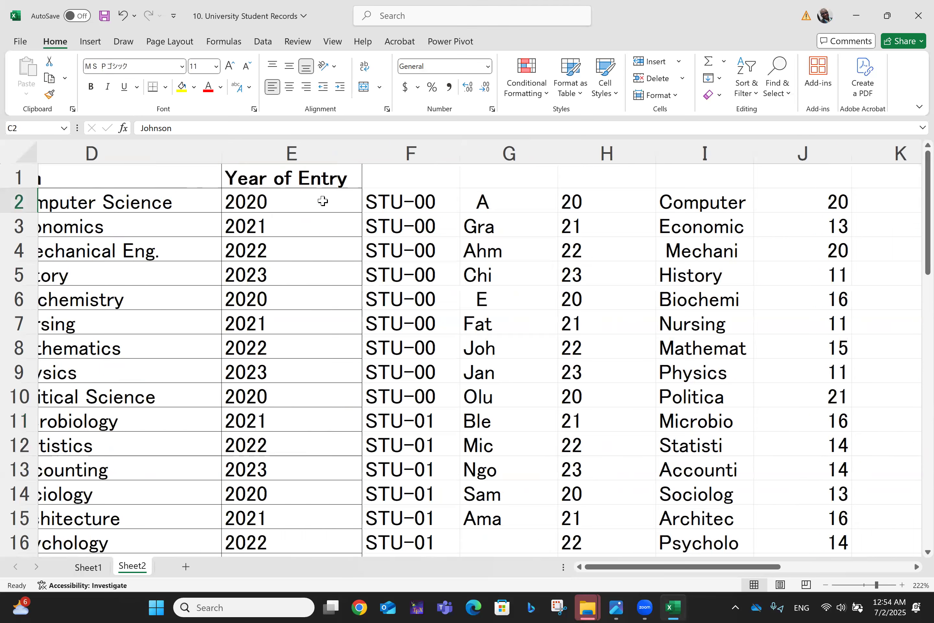
scroll(566, 201, right, 2)
click(566, 201)
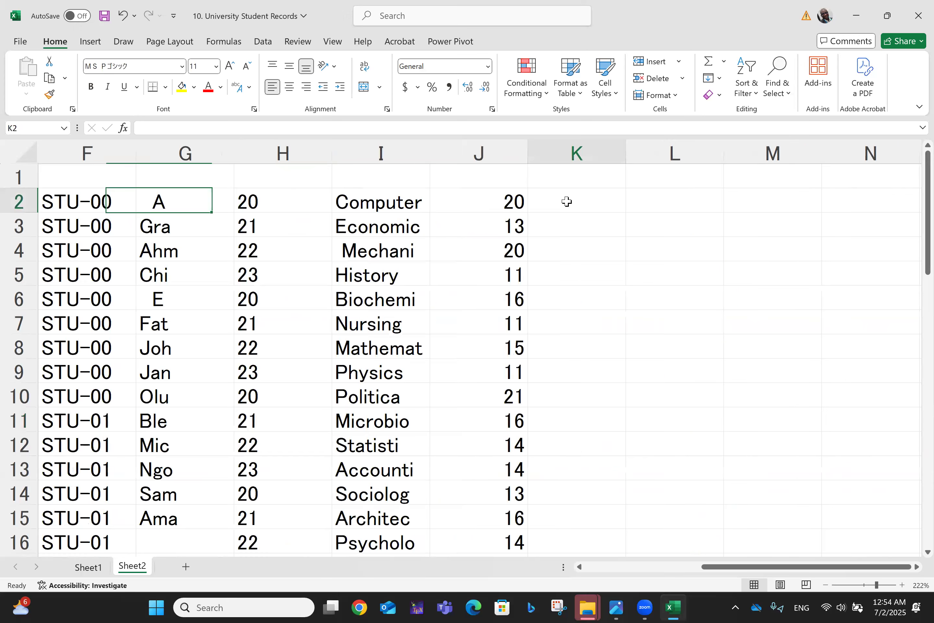
text(=T)
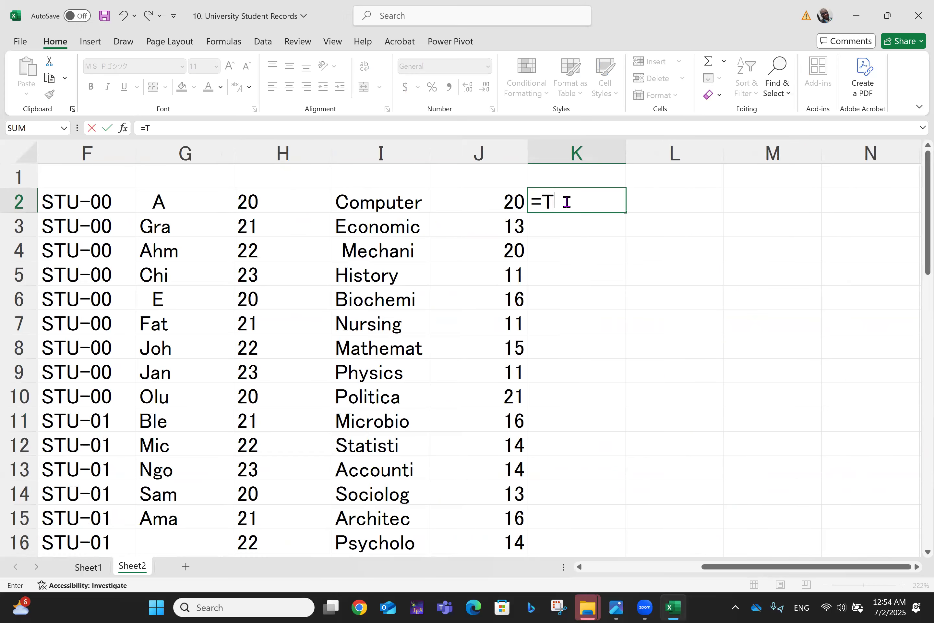
text(RIM()
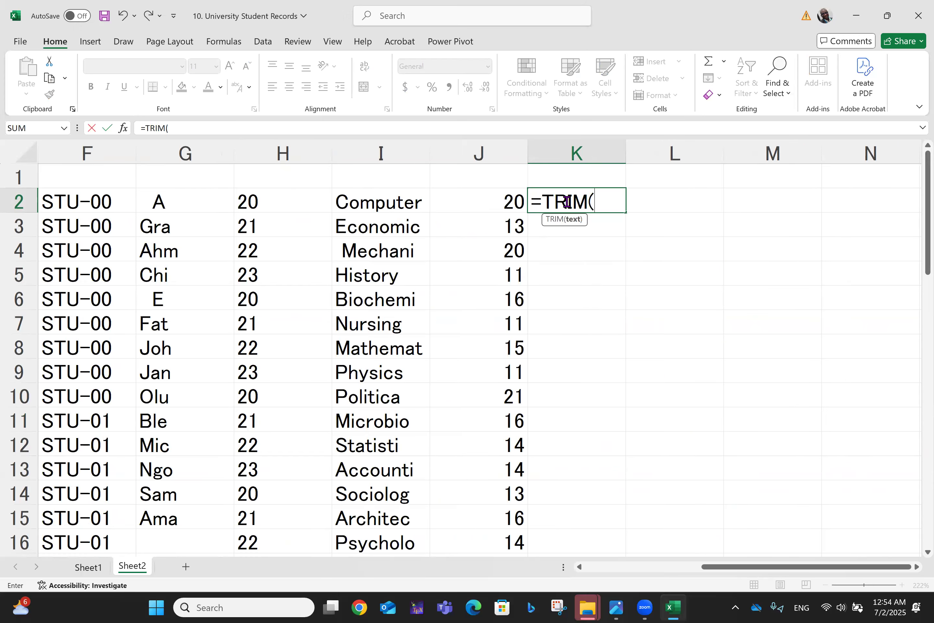
text(BE)
key(BackSpace)
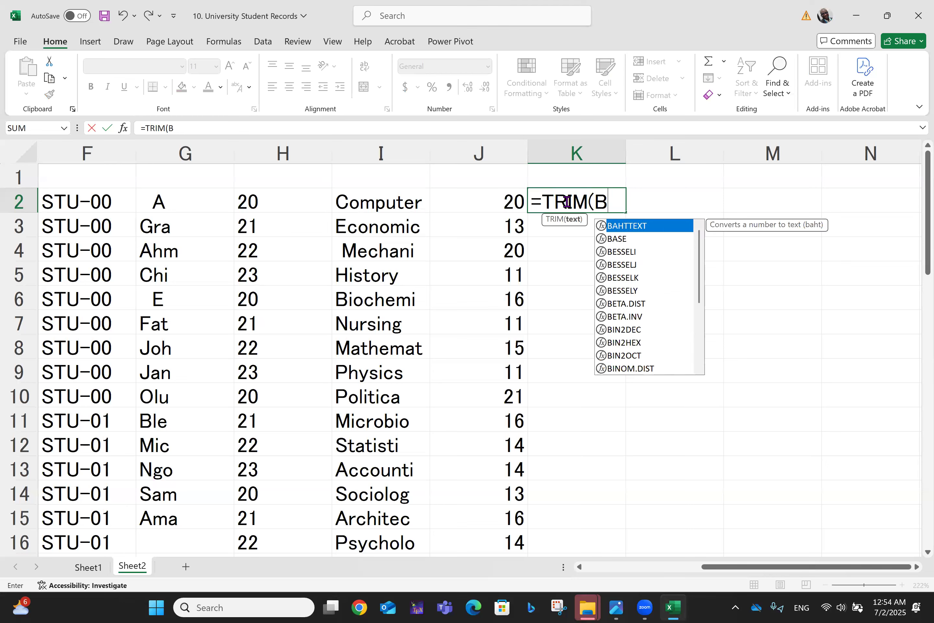
text(2))
key(Return)
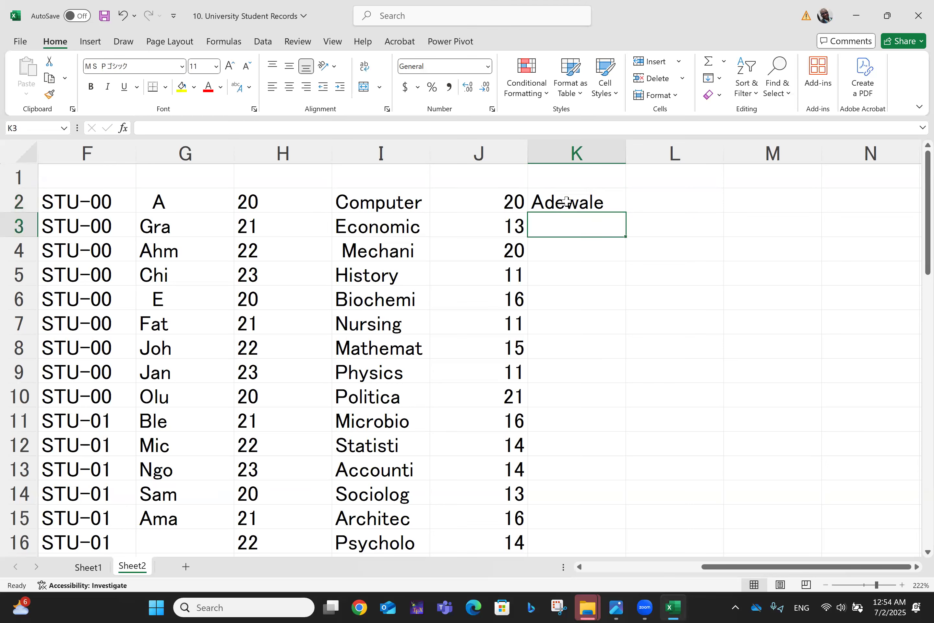
- Try to fill the TRIM formula from K2 down column K
click(566, 202)
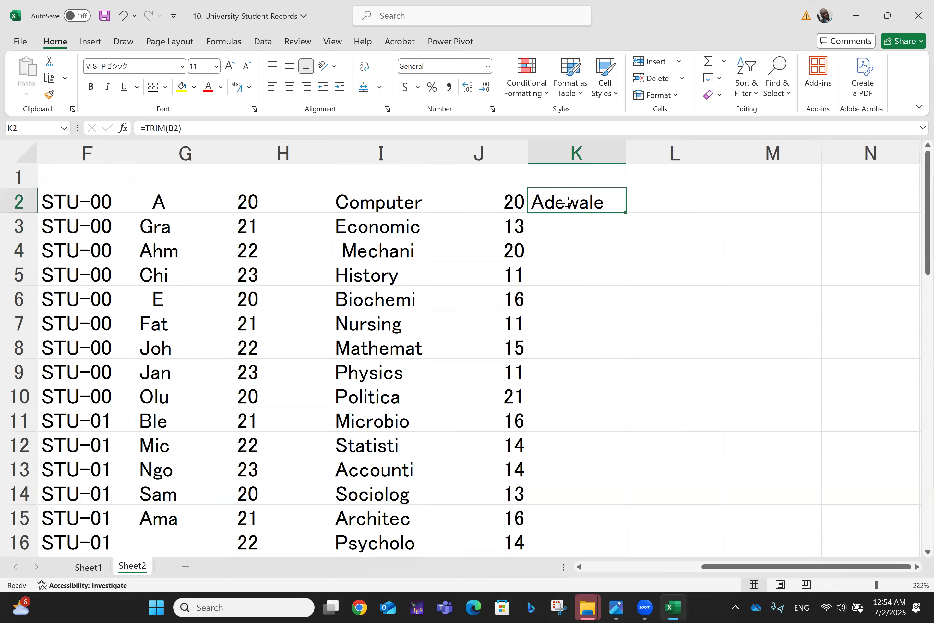
scroll(566, 201, left, 3)
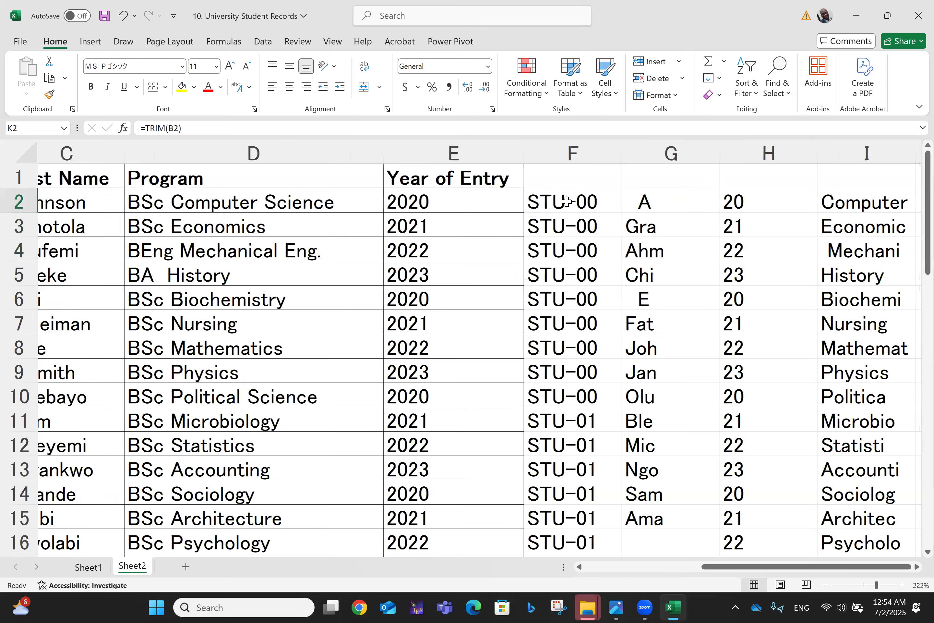
scroll(566, 201, right, 2)
scroll(799, 215, right, 1)
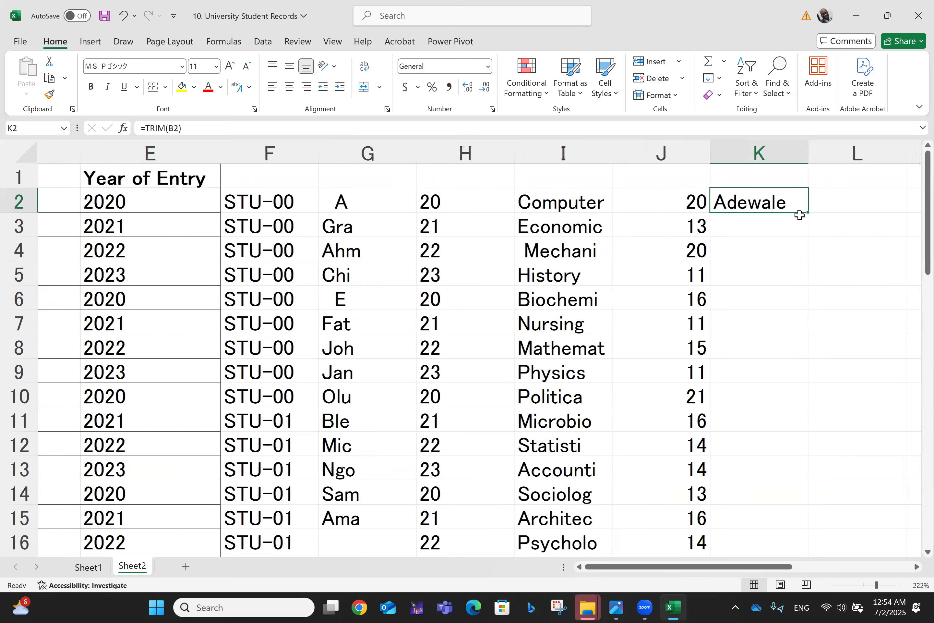
drag(799, 215, 809, 335)
click(739, 201)
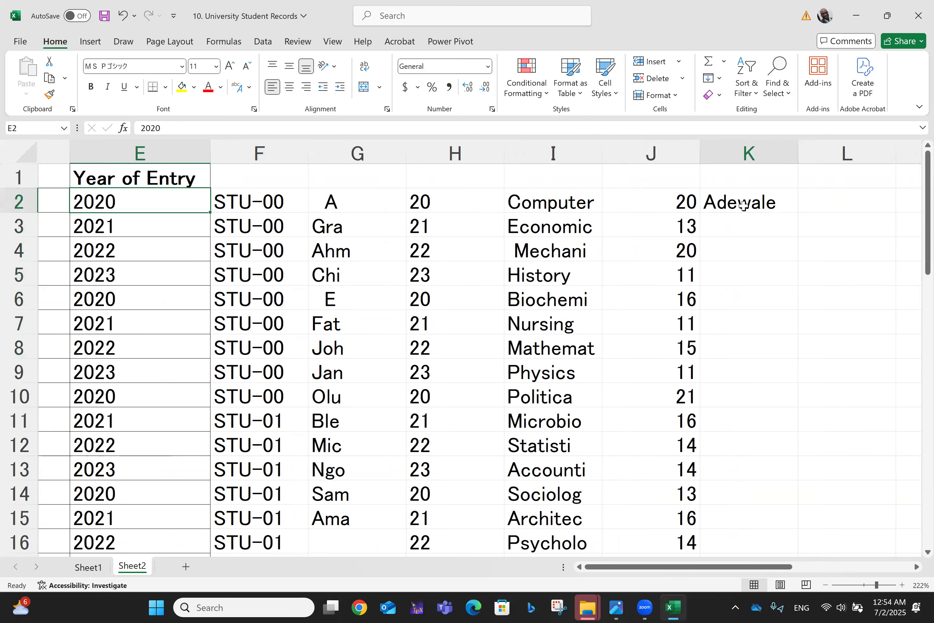
click(721, 370)
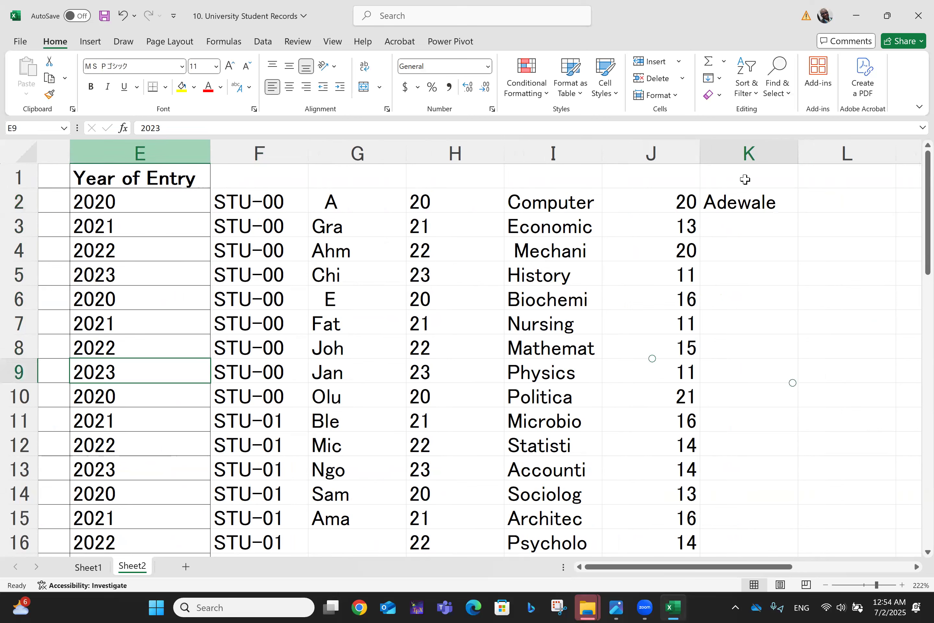
click(738, 193)
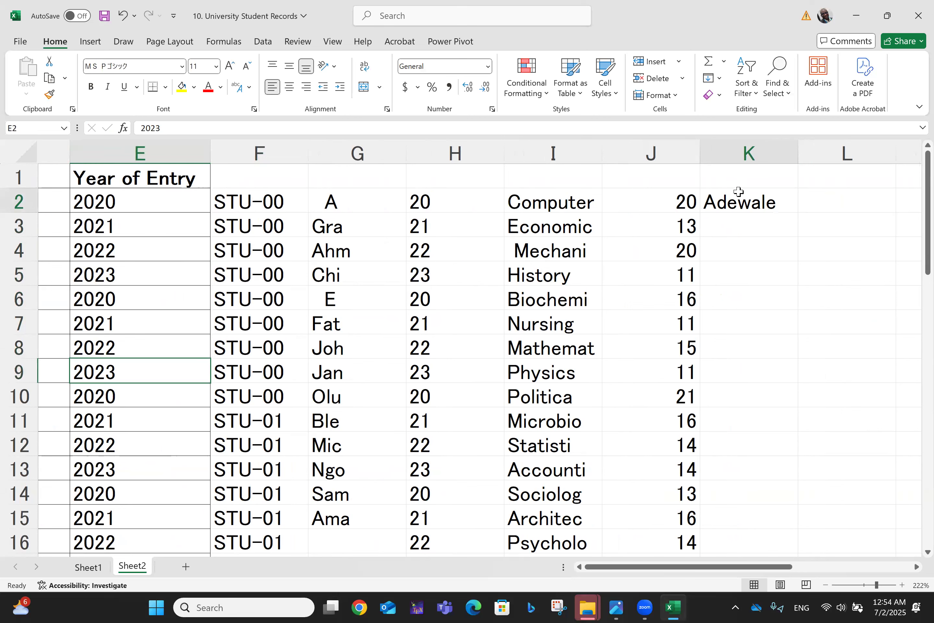
- Clear the LEFT formula from cell F4, undo that deletion, and return to the first student's row
double_click(830, 245)
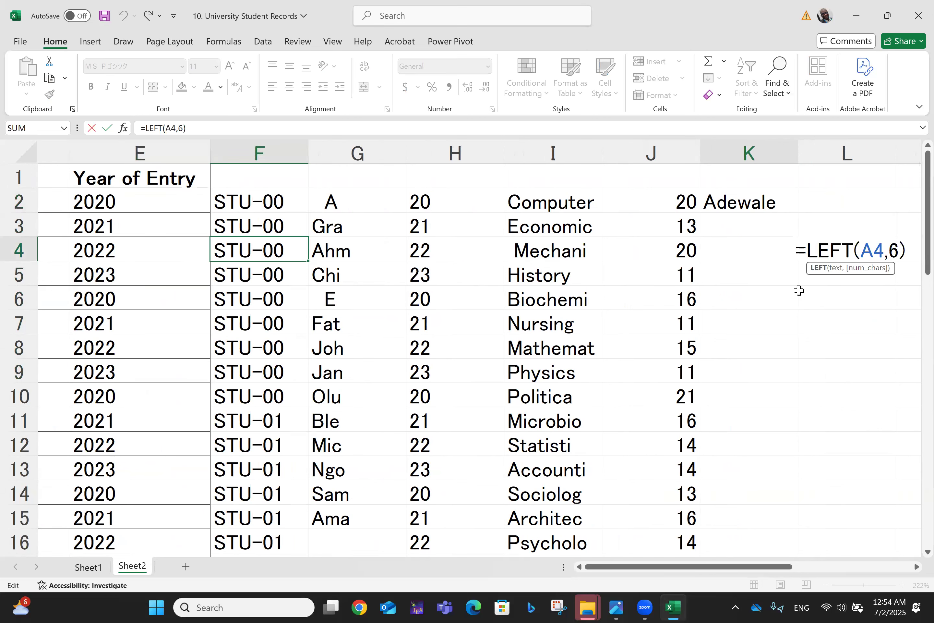
key(Delete)
key(Delete)
key(Delete)
key(Delete)
key(Delete)
key(Delete)
key(Delete)
key(Delete)
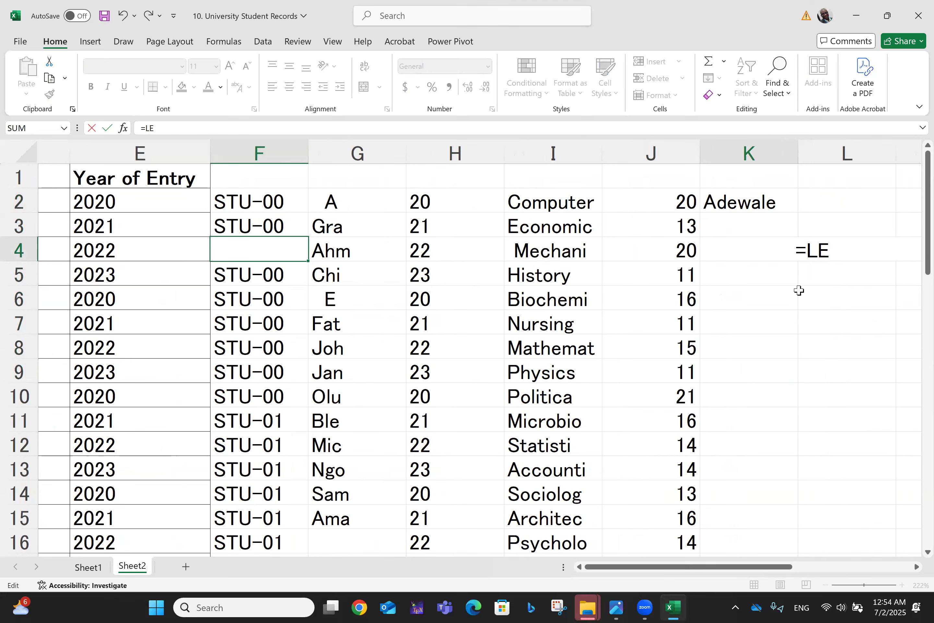
key(BackSpace)
key(BackSpace)
key(BackSpace)
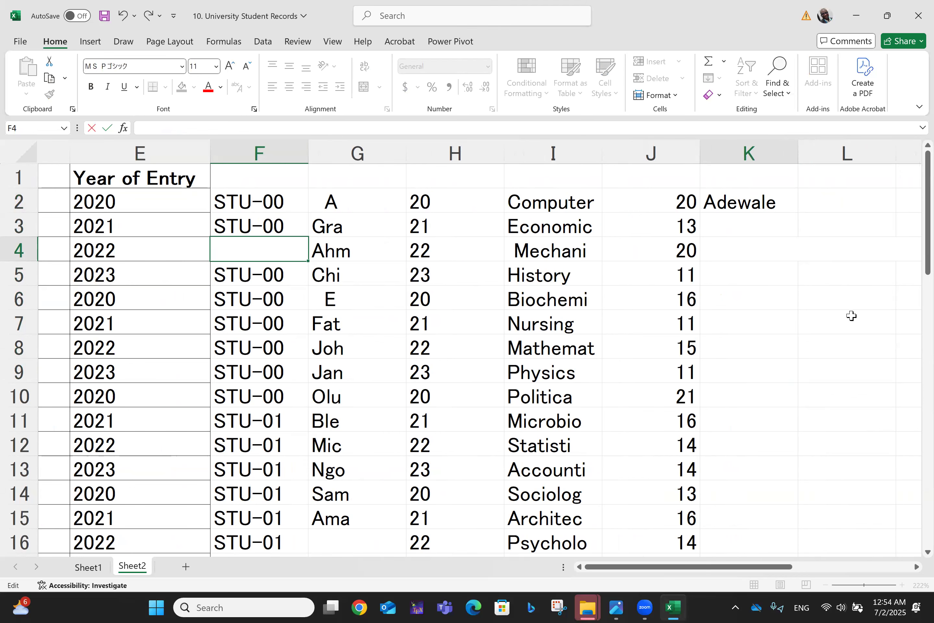
key(Return)
key(Down)
key(Down)
key(ctrl+z)
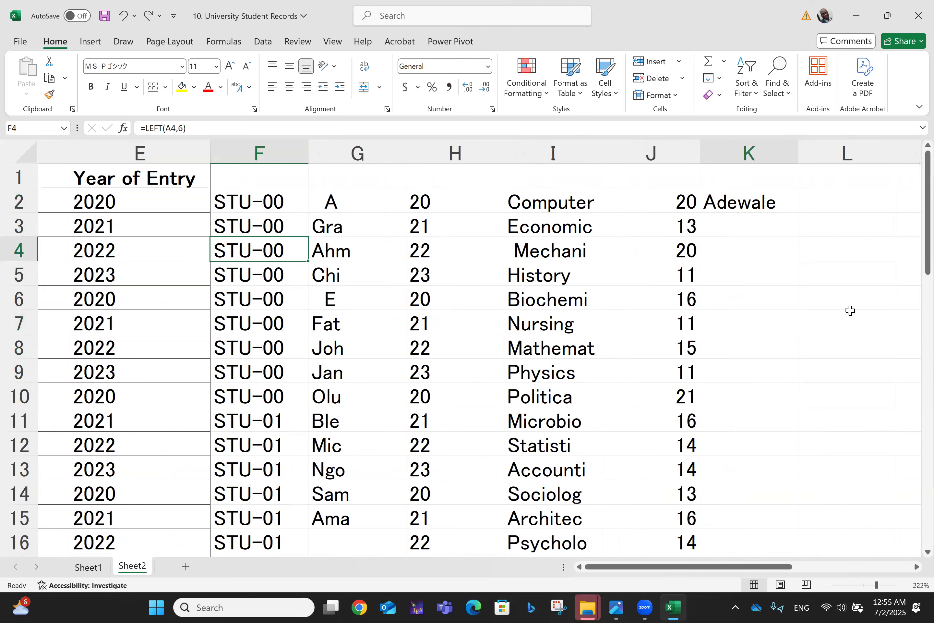
key(Left)
key(Up)
key(Up)
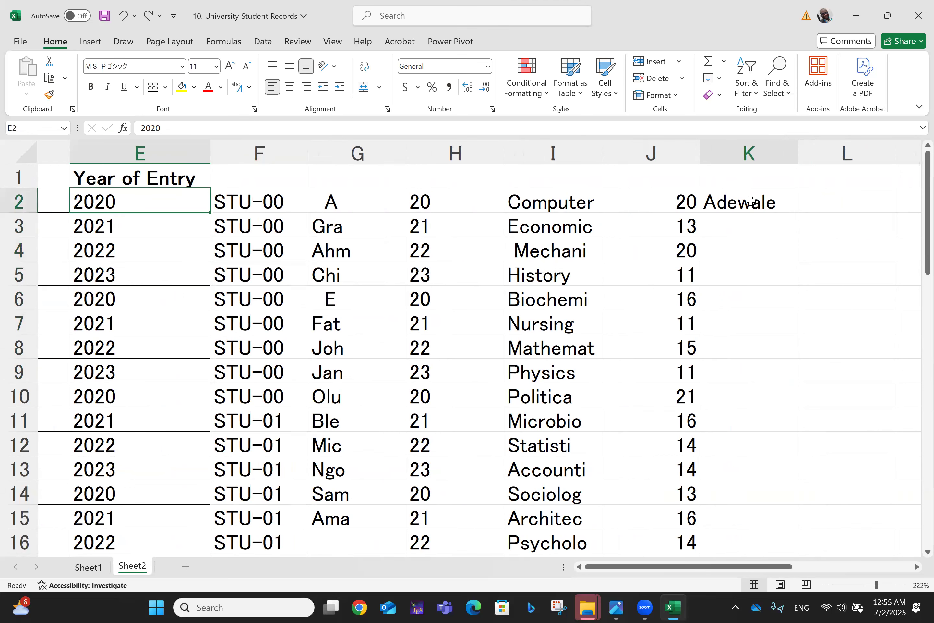
- Close the workbook and save the changes in the Microsoft Excel with EJD folder
click(438, 125)
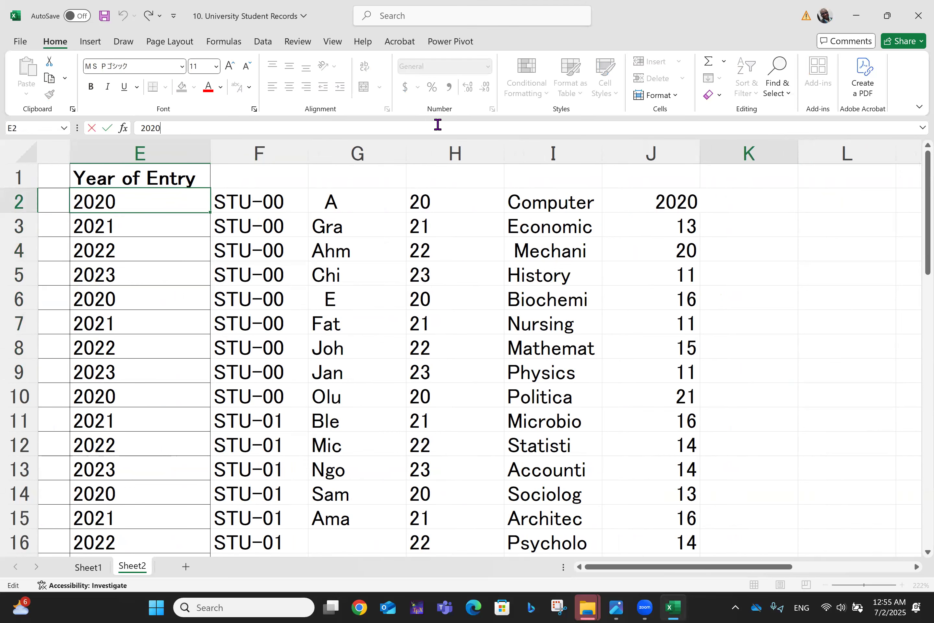
click(917, 10)
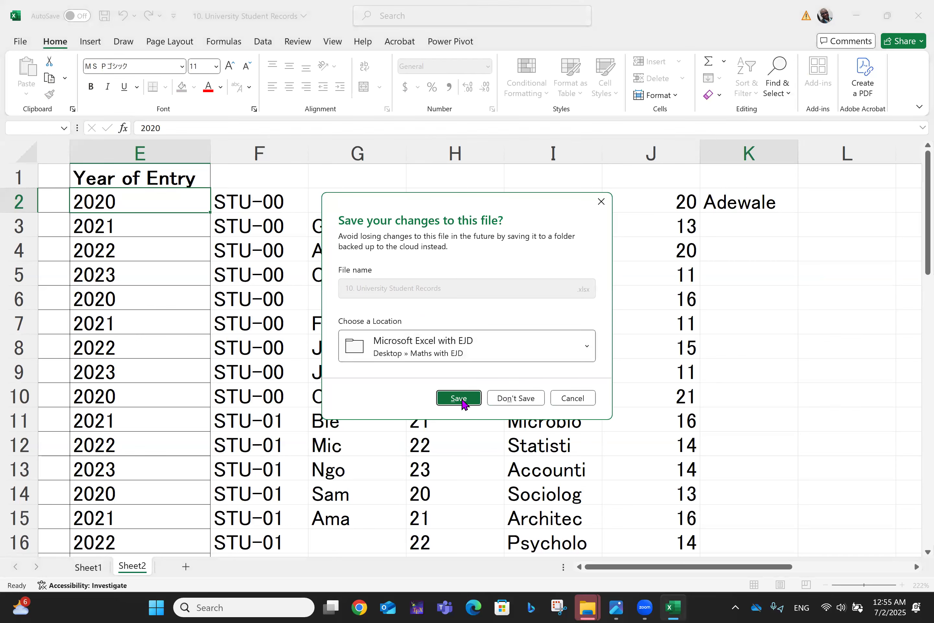
click(458, 397)
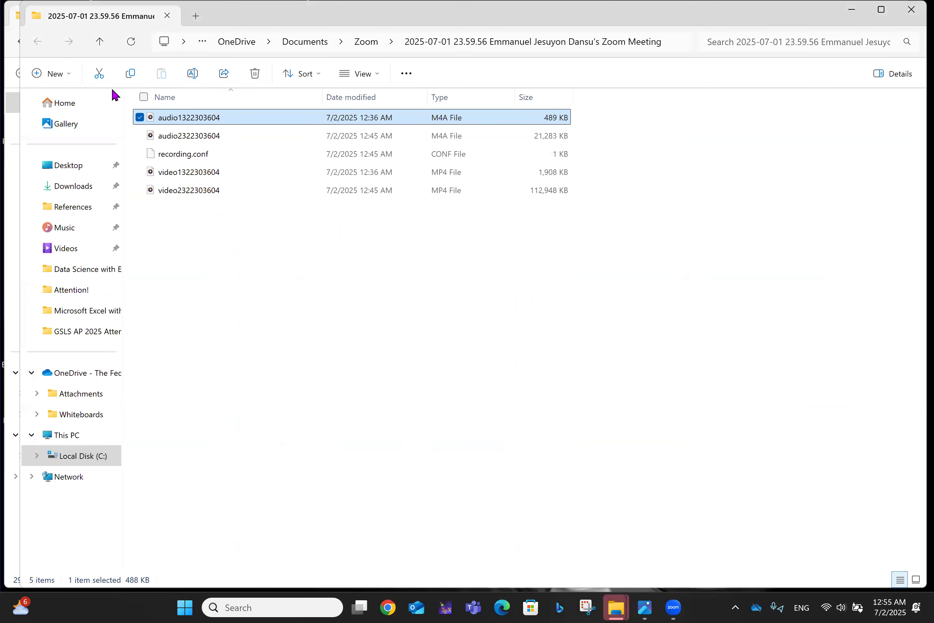
- Reopen the 10. University Student Records workbook from the Microsoft Excel with EJD folder in File Explorer and bring column K into view
mouse_move(616, 607)
click(569, 543)
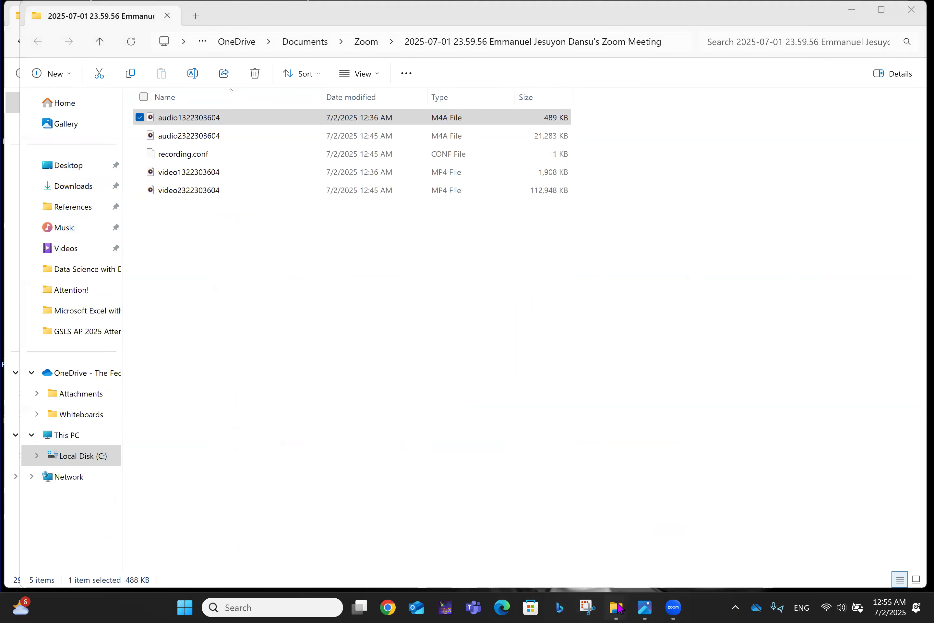
mouse_move(619, 608)
click(546, 551)
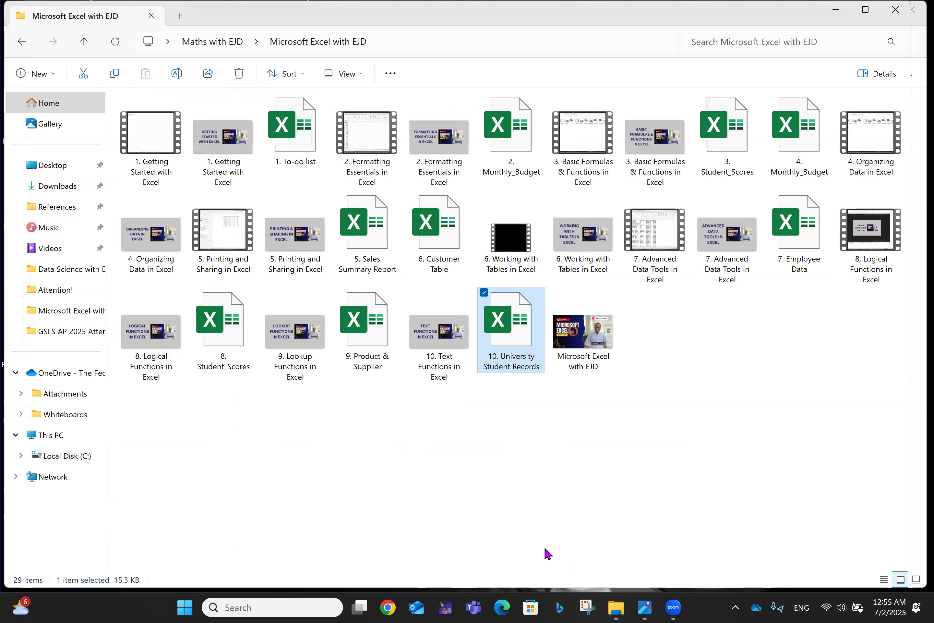
double_click(496, 354)
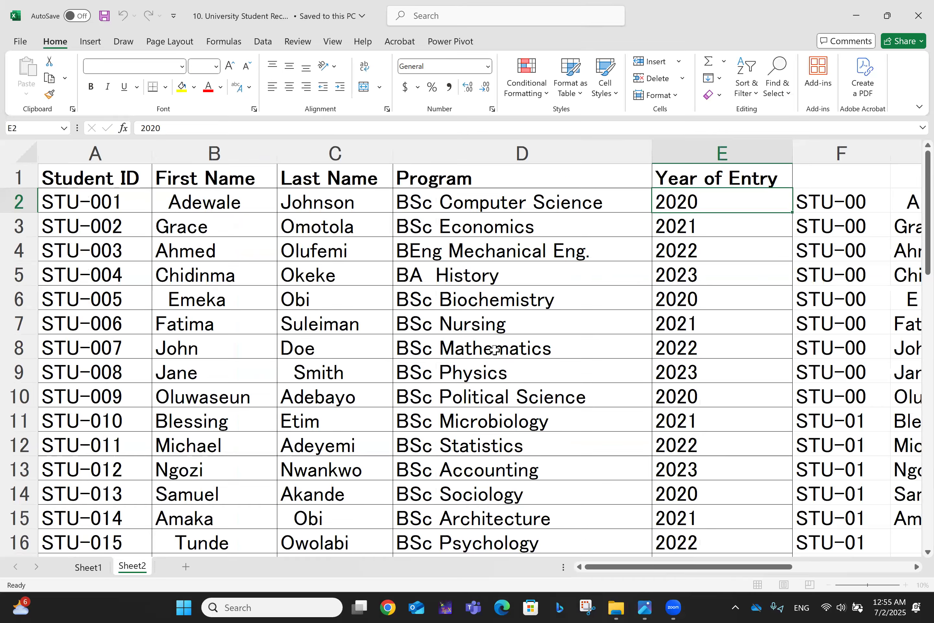
scroll(495, 349, right, 5)
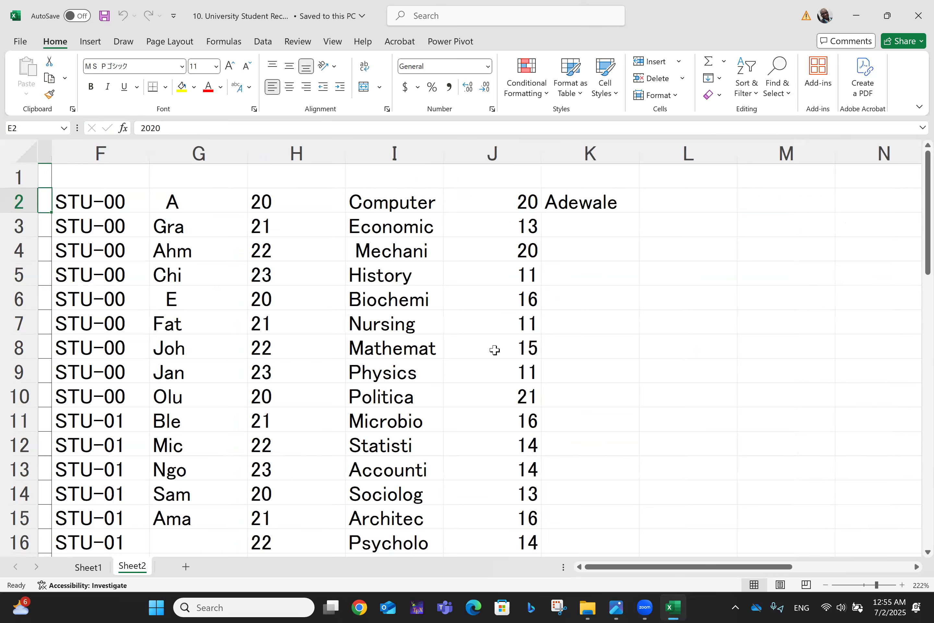
- Fill the TRIM formula from K2 down column K to row 51
click(585, 201)
drag(625, 212, 623, 489)
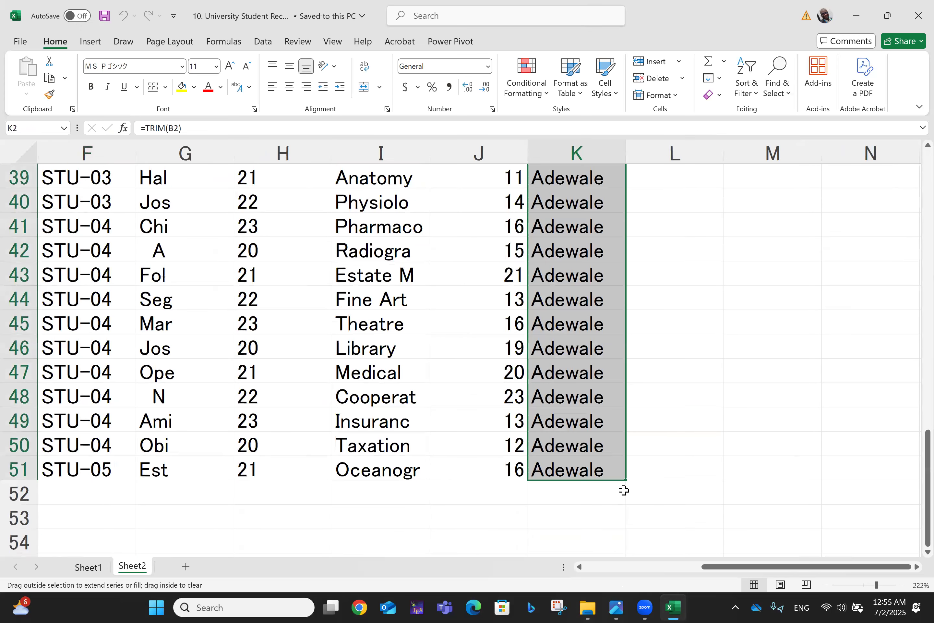
scroll(623, 490, up, 4)
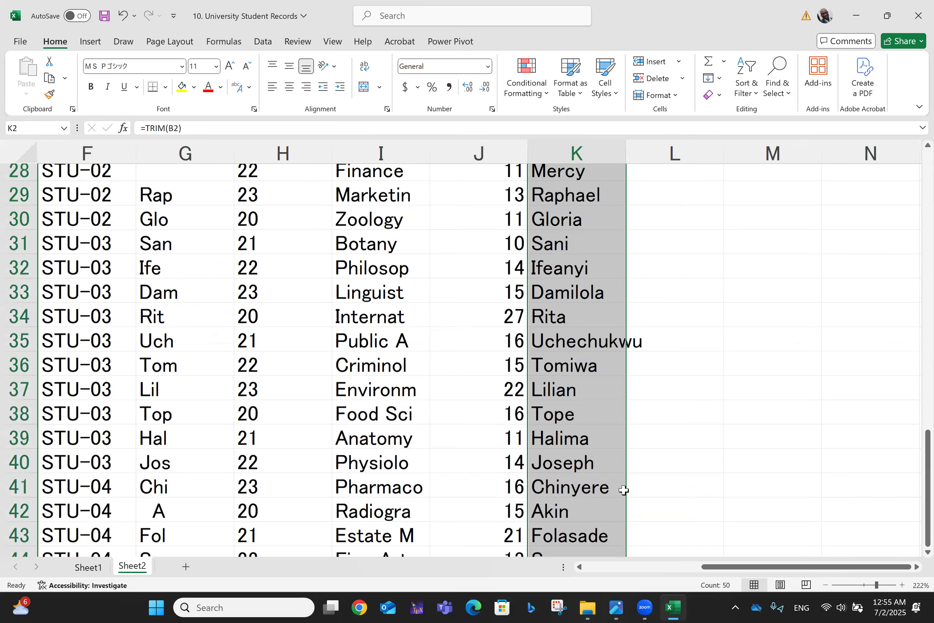
- Compare the original First Name entries that have leading spaces with the formula results across row 6
key(Left)
key(ctrl+Left)
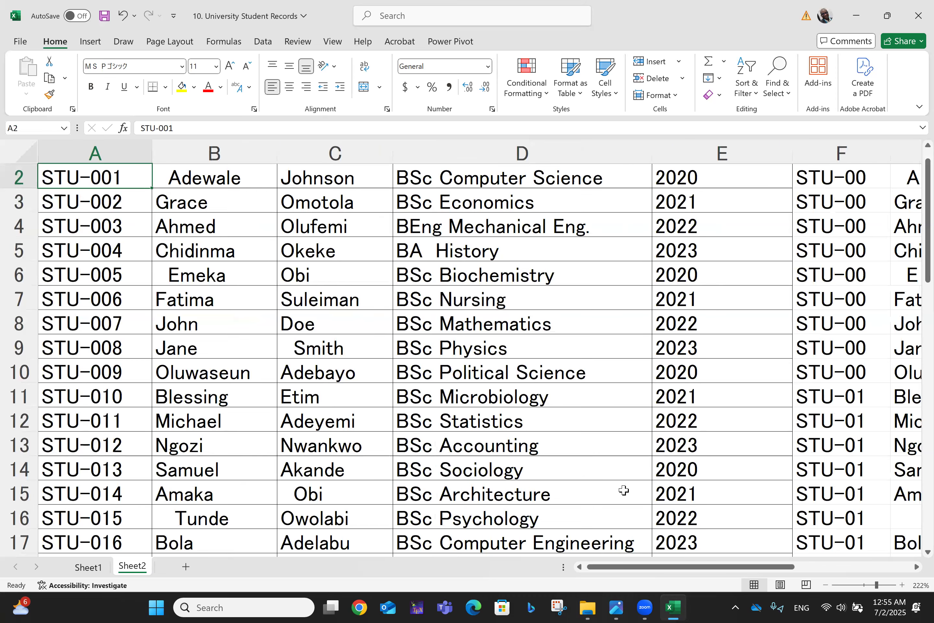
key(Right)
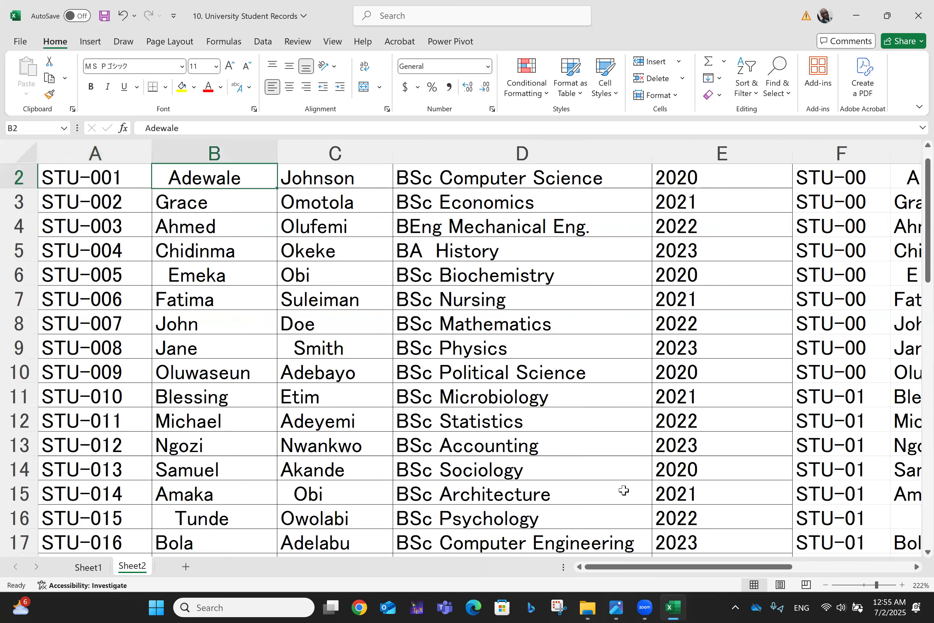
key(Up)
key(Down)
key(Down)
key(Down)
key(Down)
key(Down)
key(Down)
key(Up)
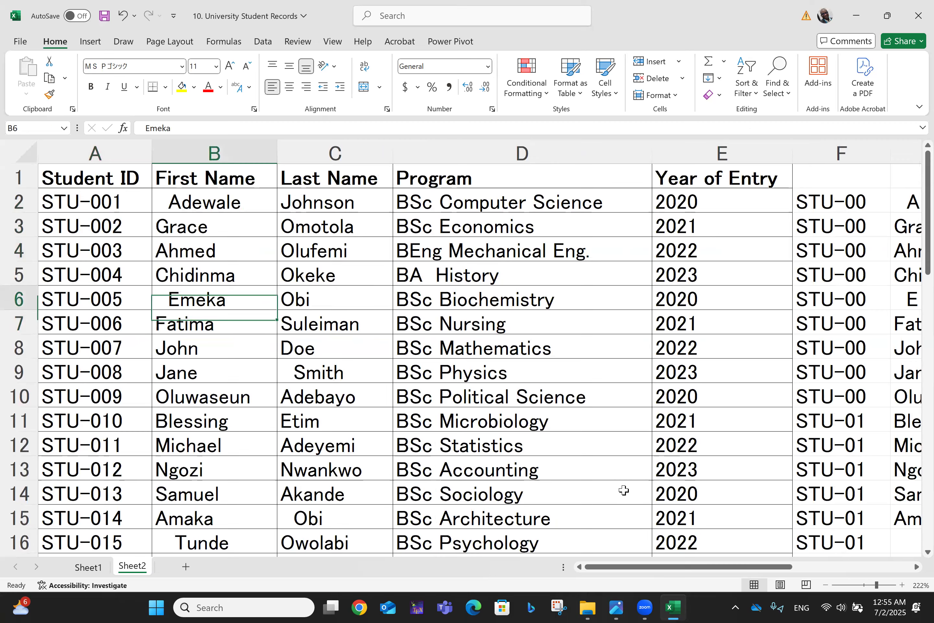
key(Right)
key(Right)
key(Right)
key(Right)
key(Right)
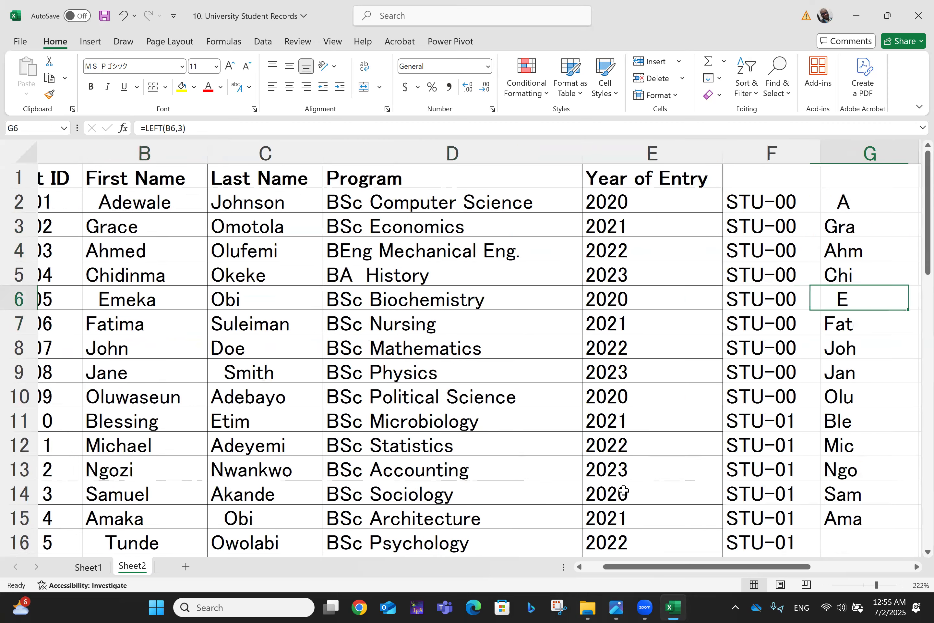
key(Right)
key(Right)
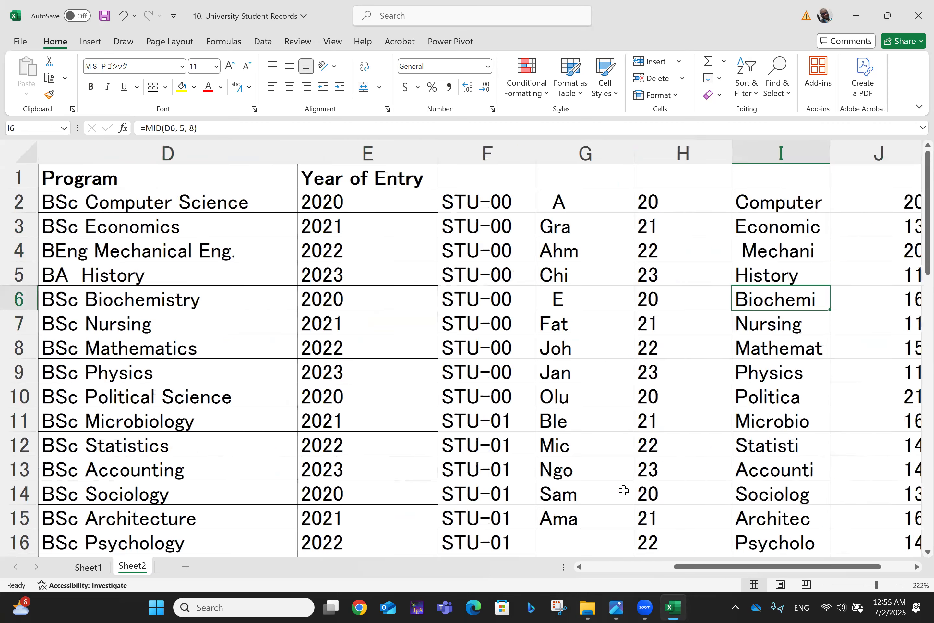
key(Right)
key(Home)
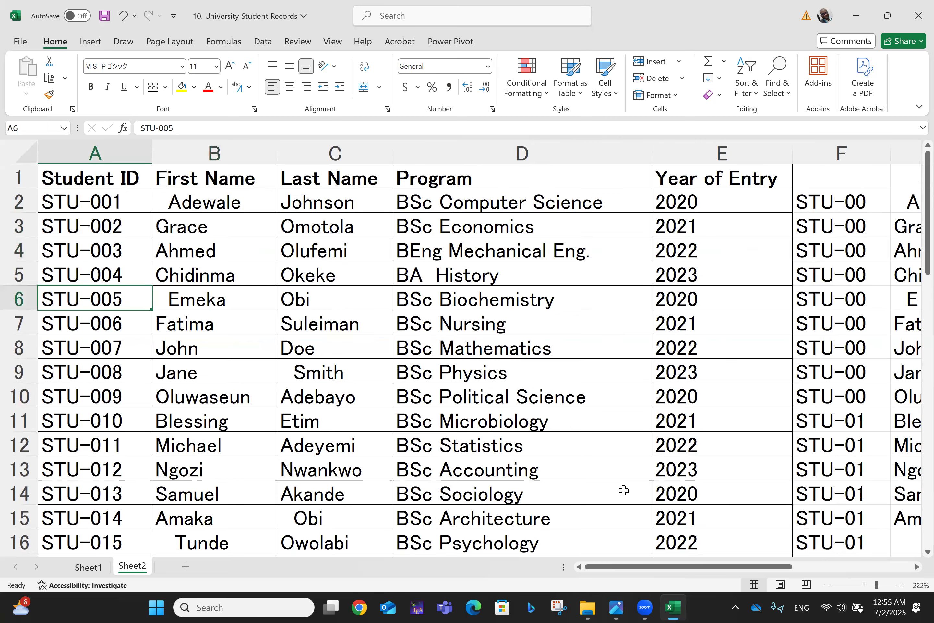
- Examine the student record in row 16 and its extraction formulas across the columns
key(Down)
key(Down)
key(Down)
key(Down)
key(ctrl+Down)
key(Right)
key(Right)
key(Right)
key(Right)
key(Right)
key(Right)
key(Right)
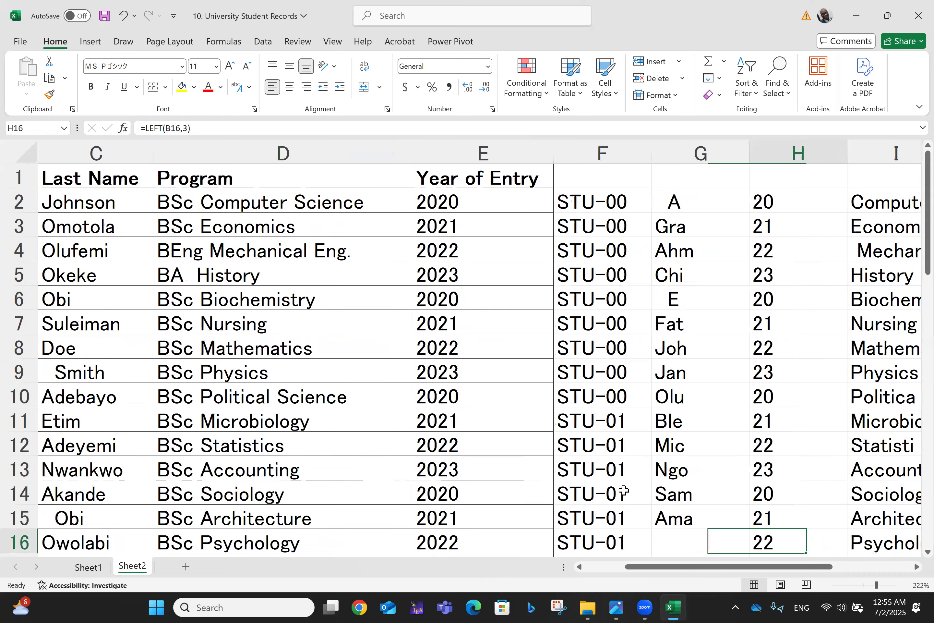
key(Right)
key(Right)
key(Left)
key(Left)
key(Left)
key(Left)
key(Left)
key(Left)
key(Left)
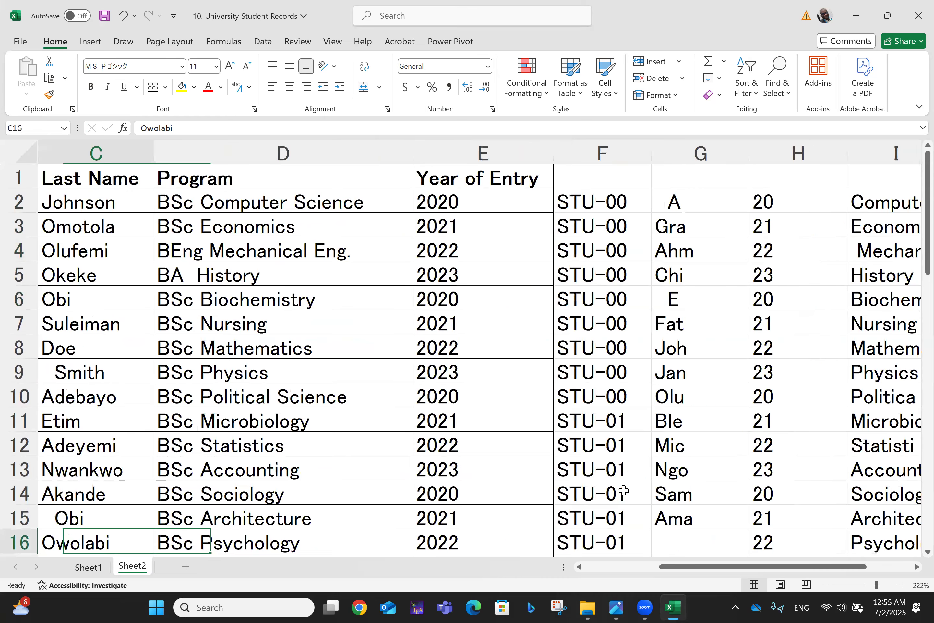
- Check the Last Name entries down to row 26, then review the trimmed first names in column K back up the list
key(Down)
key(Down)
key(Down)
key(Down)
key(Down)
key(Down)
key(Down)
key(Down)
key(Down)
key(Down)
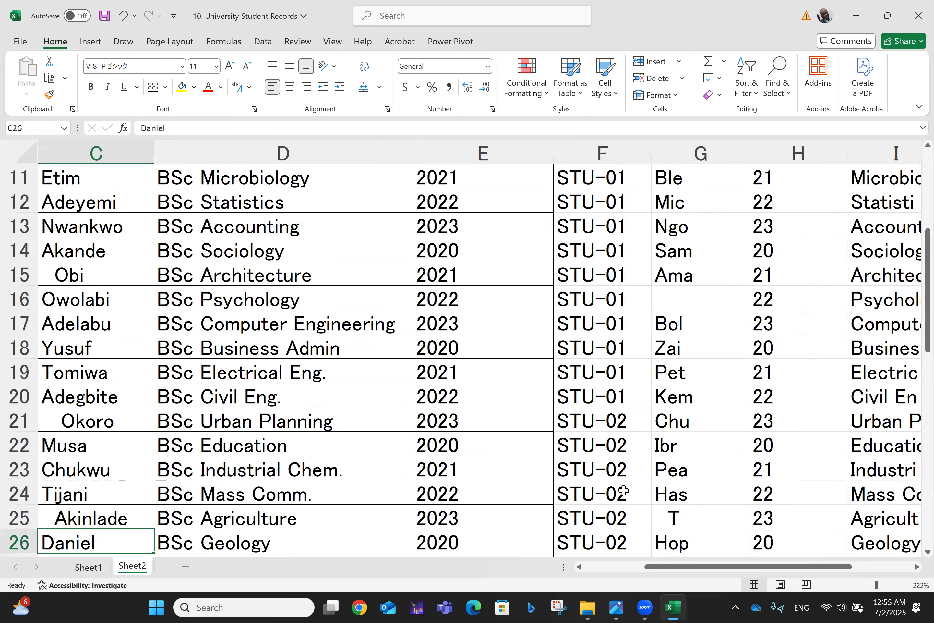
scroll(623, 490, right, 3)
scroll(623, 489, right, 6)
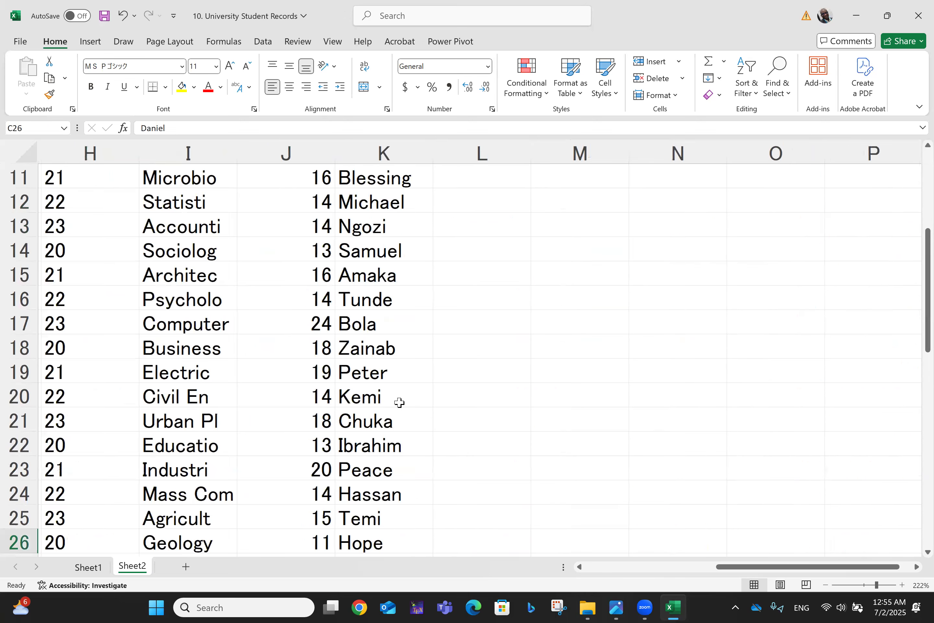
click(333, 371)
key(Up)
key(Up)
key(Up)
key(Up)
key(Up)
key(Up)
key(Up)
key(Up)
key(Up)
key(Up)
key(Up)
key(Up)
key(Up)
key(Up)
key(Up)
key(Up)
key(Up)
key(Up)
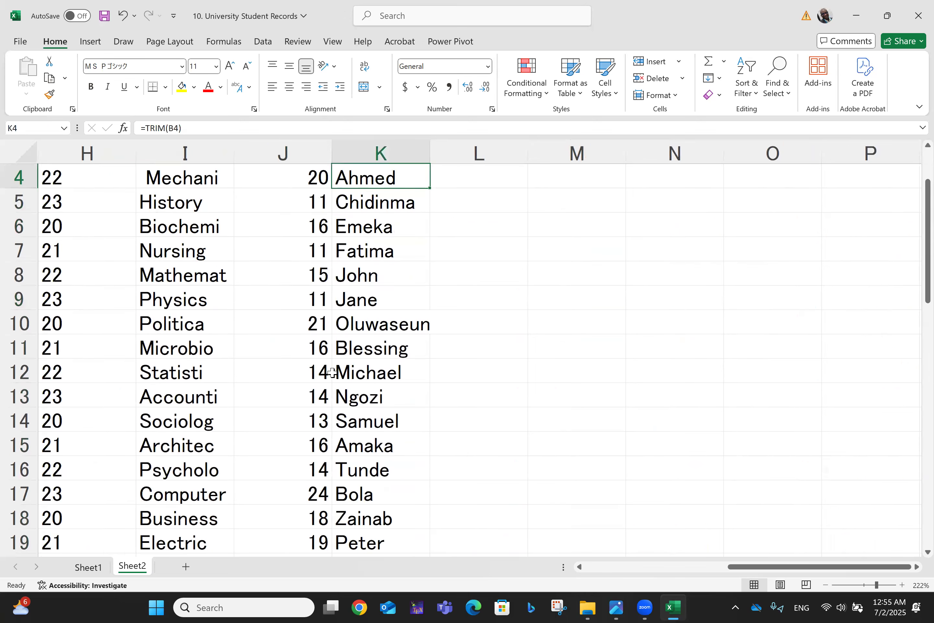
- Enter =TRIM(C2) in L2 to clean the first student's last name and fill the formula down to L51
click(459, 206)
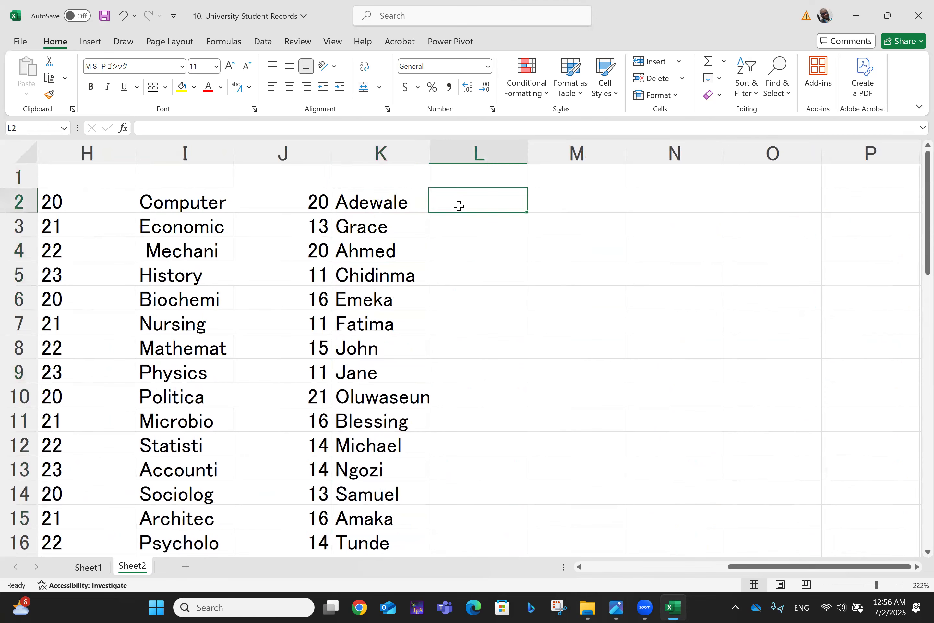
click(392, 205)
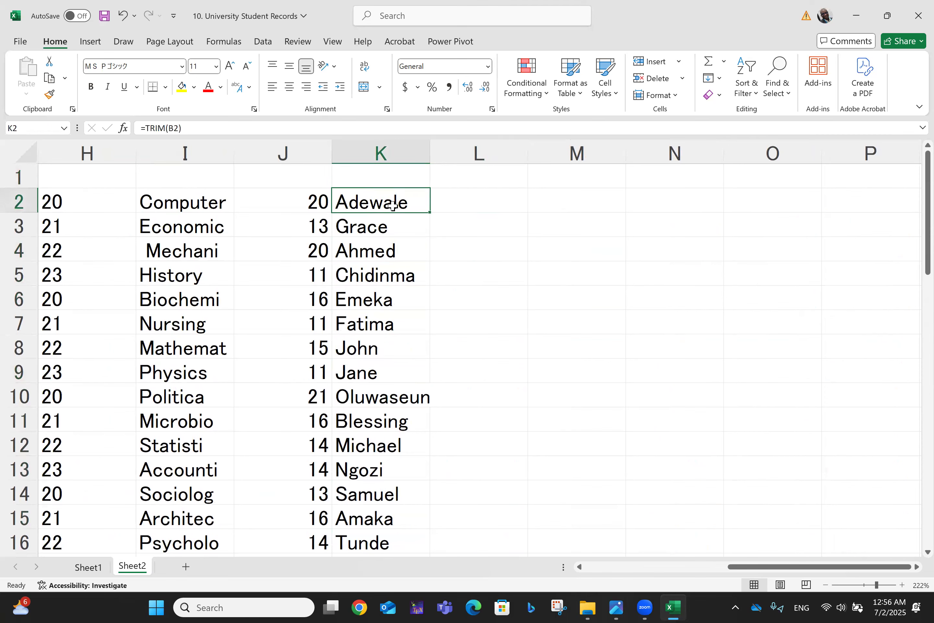
click(456, 201)
text(=)
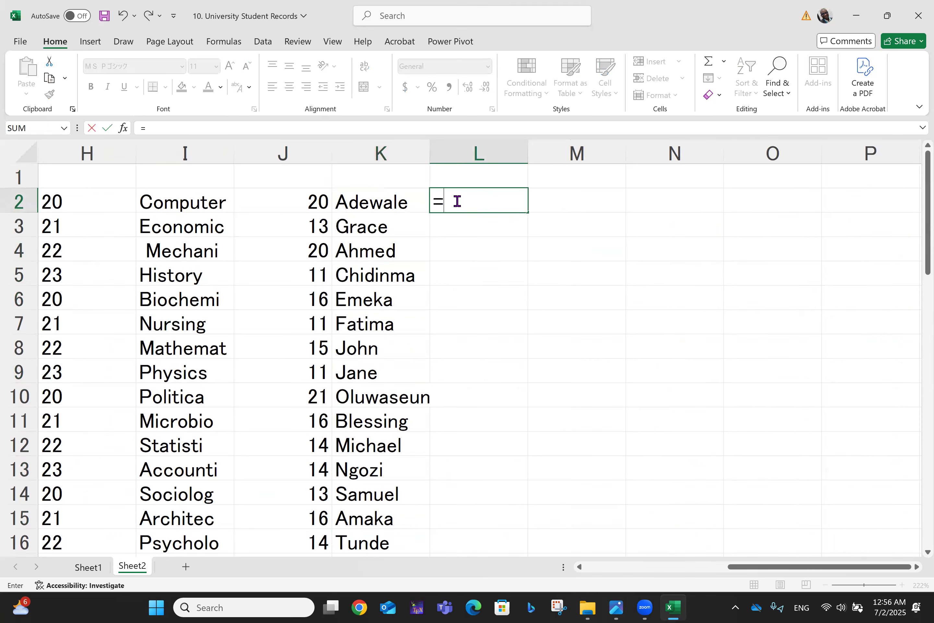
text(TRIM(C)
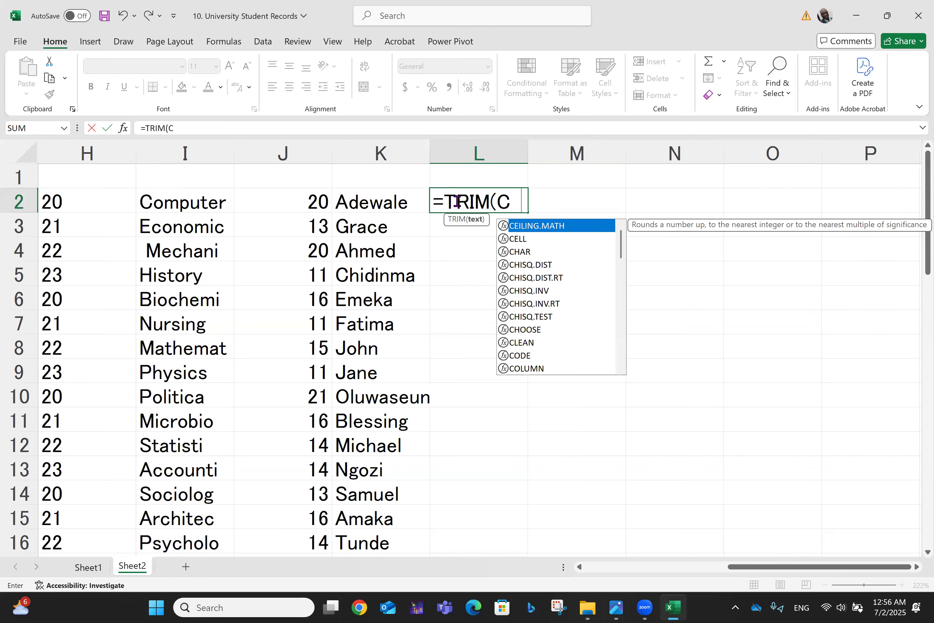
text(2)
key(Return)
click(478, 200)
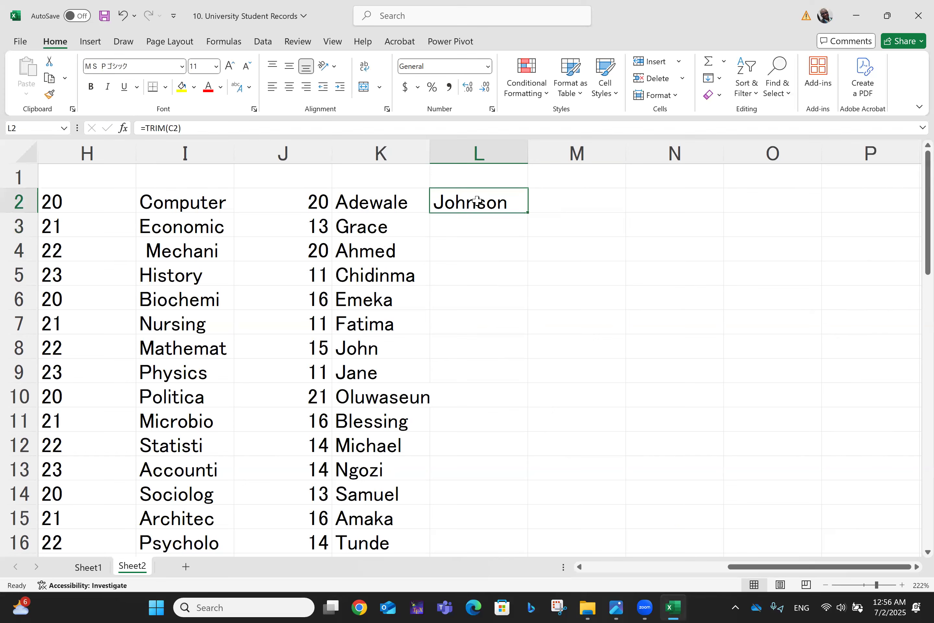
drag(528, 214, 505, 473)
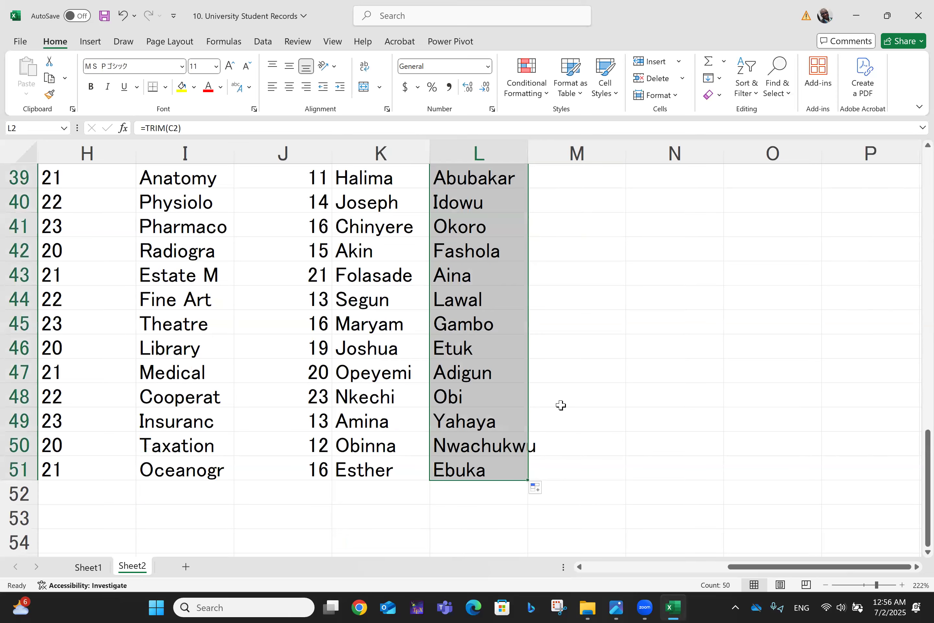
- Examine row 49 from the original last name through the LEFT and RIGHT formulas in columns F to H
click(555, 408)
key(Left)
key(ctrl+bracketleft)
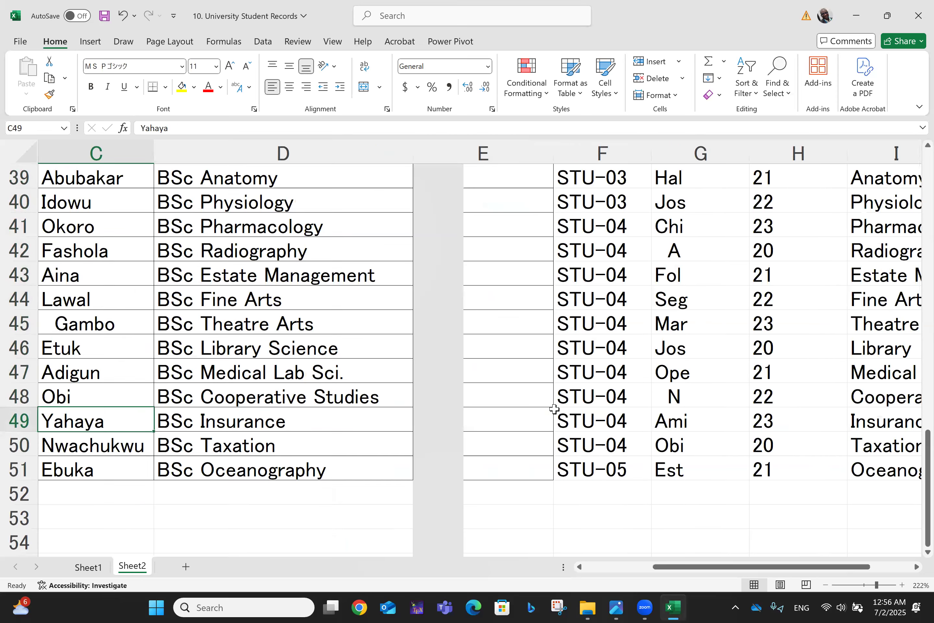
key(Left)
key(Left)
key(Right)
key(Right)
key(Right)
key(Right)
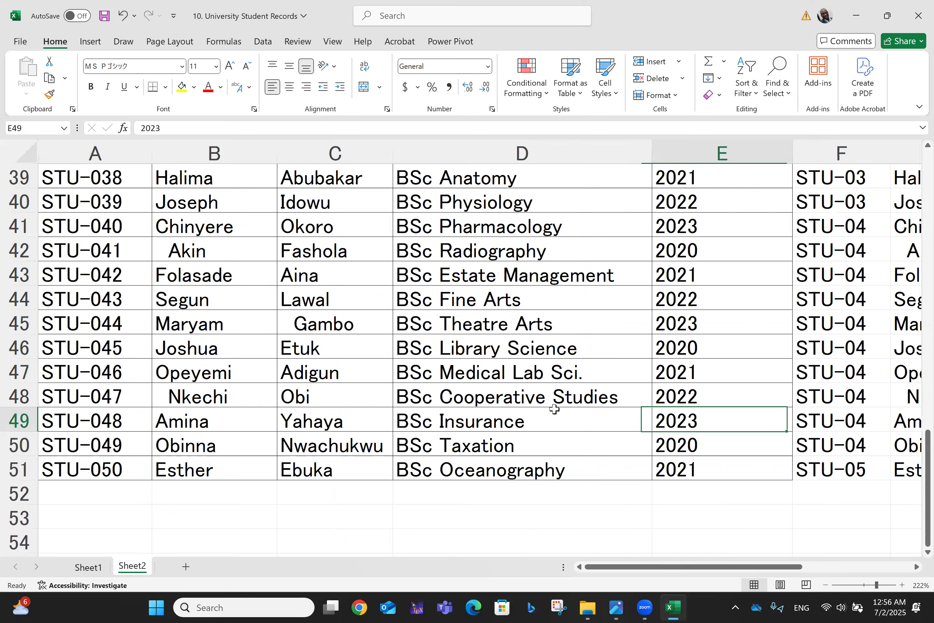
key(Right)
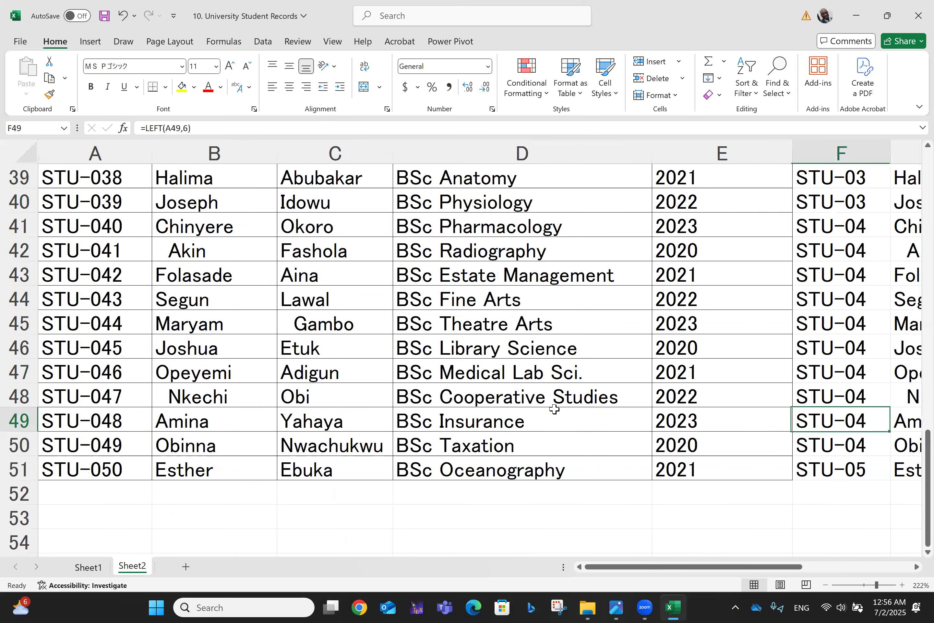
key(Right)
key(Right)
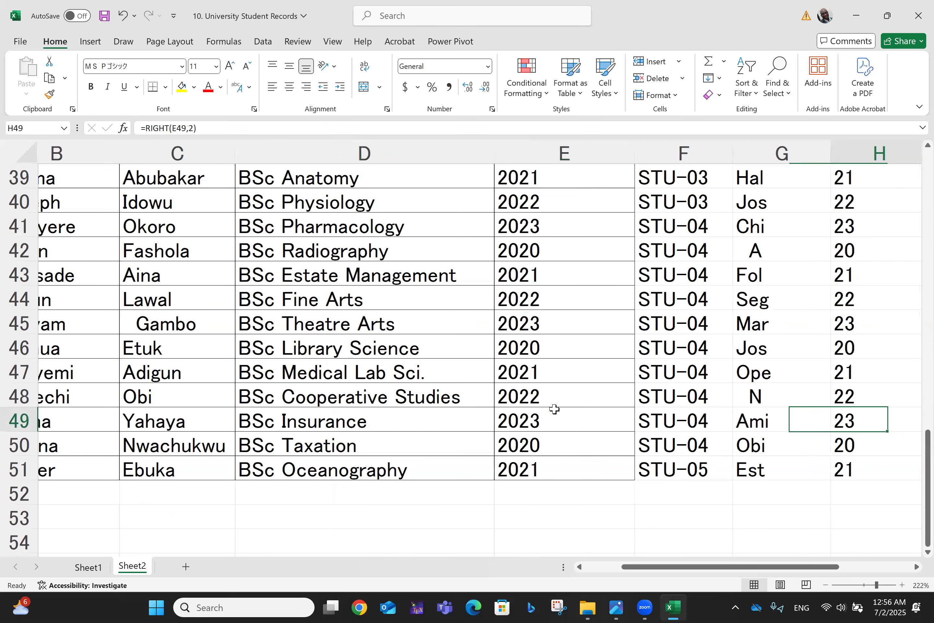
scroll(554, 408, right, 1)
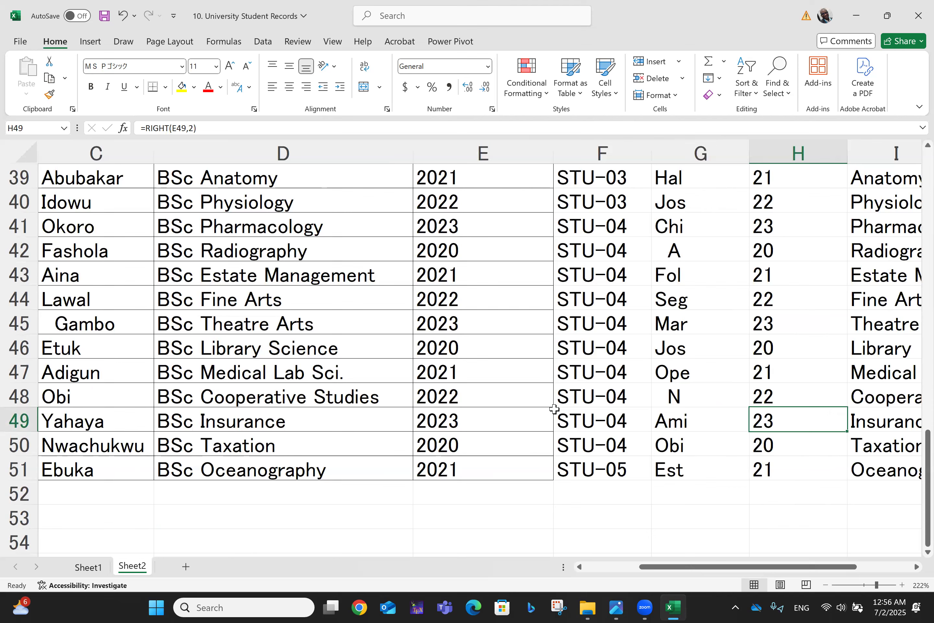
- Look over the RIGHT results in column H from row 49 back up to the header row
key(Up)
key(Up)
key(Up)
key(Up)
key(Up)
key(Up)
key(Up)
key(Up)
key(Up)
key(Up)
key(Up)
key(Up)
key(Up)
key(Up)
key(Up)
key(Up)
key(Up)
key(Up)
key(Up)
key(Up)
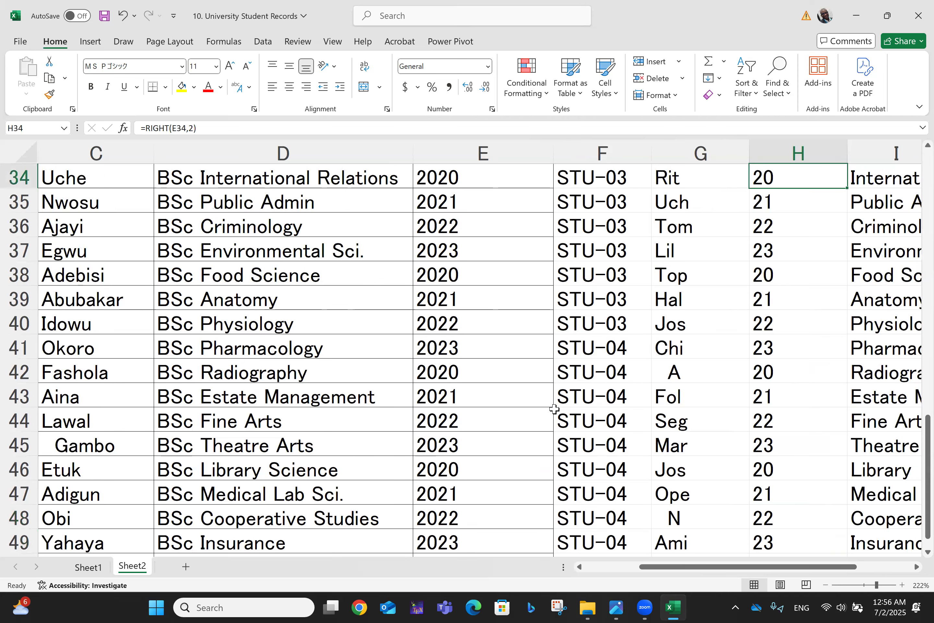
key(ctrl+Up)
key(ctrl+Up)
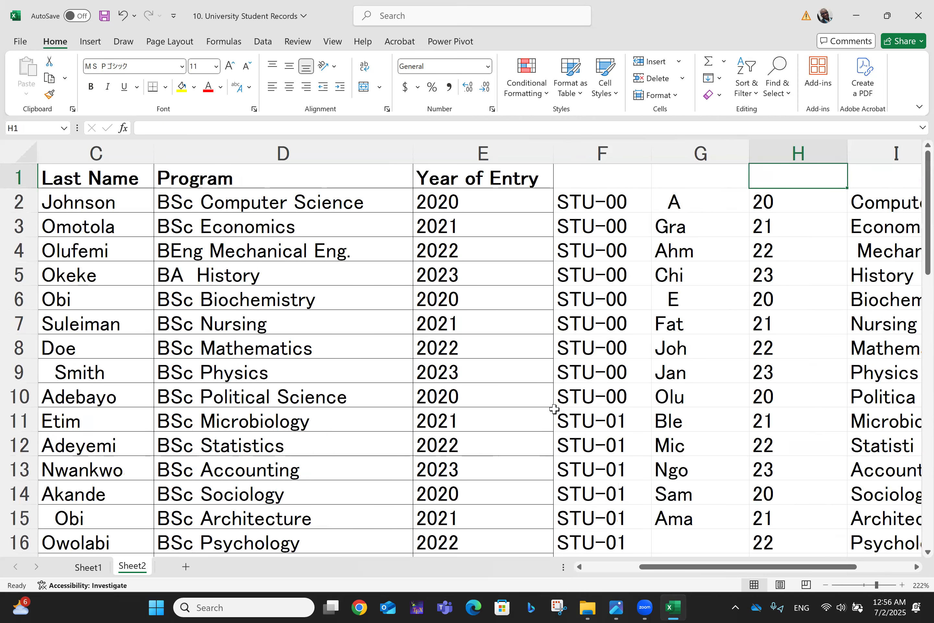
key(Right)
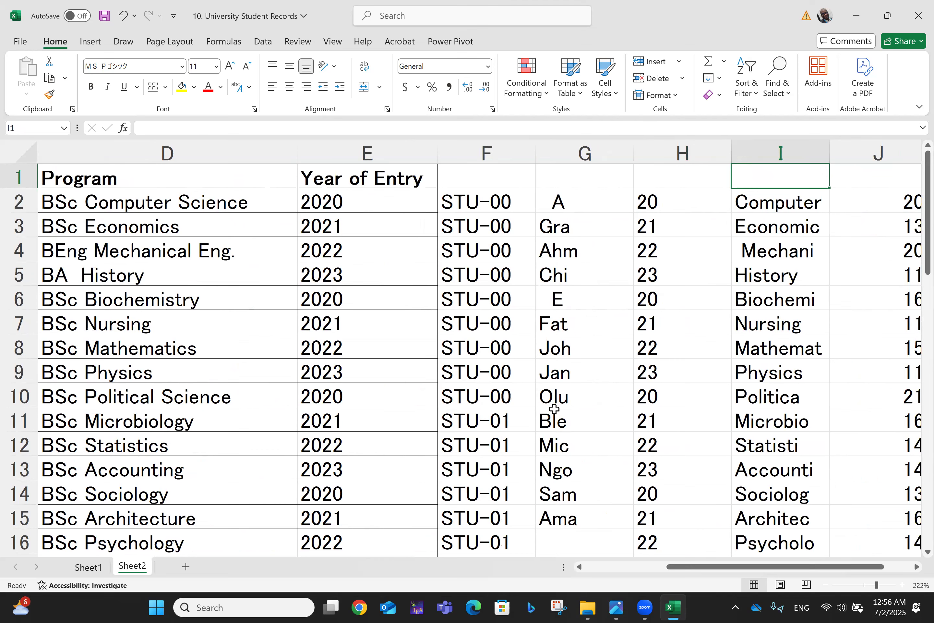
- On Sheet1, merge and center A18:B18 and enter the heading CONCAT
click(88, 566)
scroll(185, 421, down, 3)
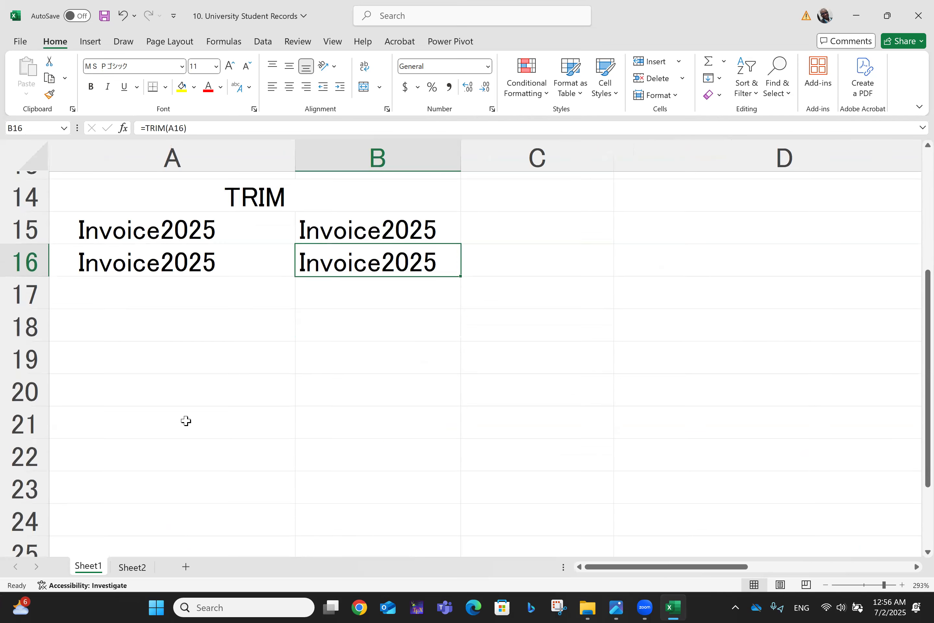
click(214, 308)
key(shift+Right)
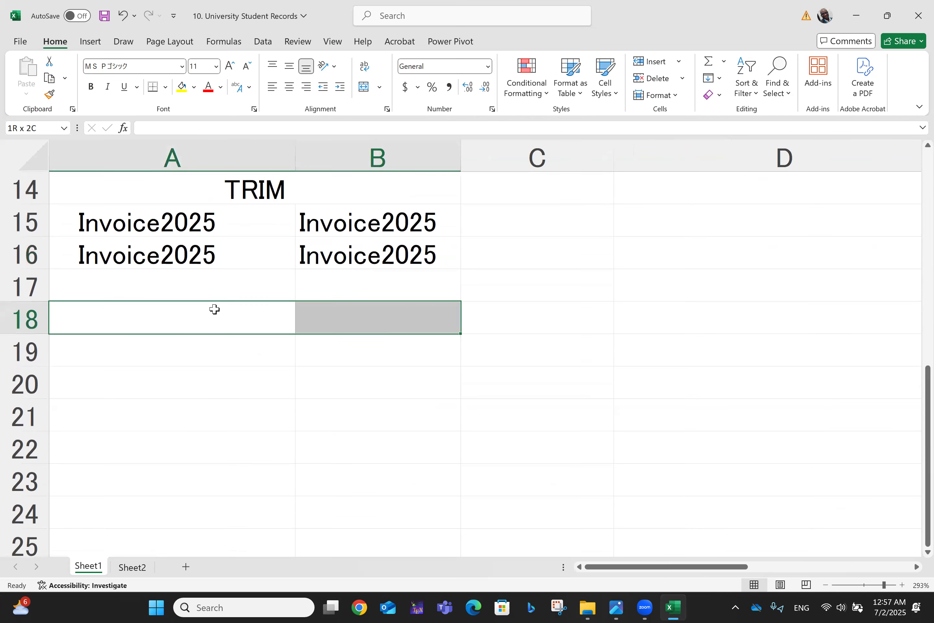
click(364, 89)
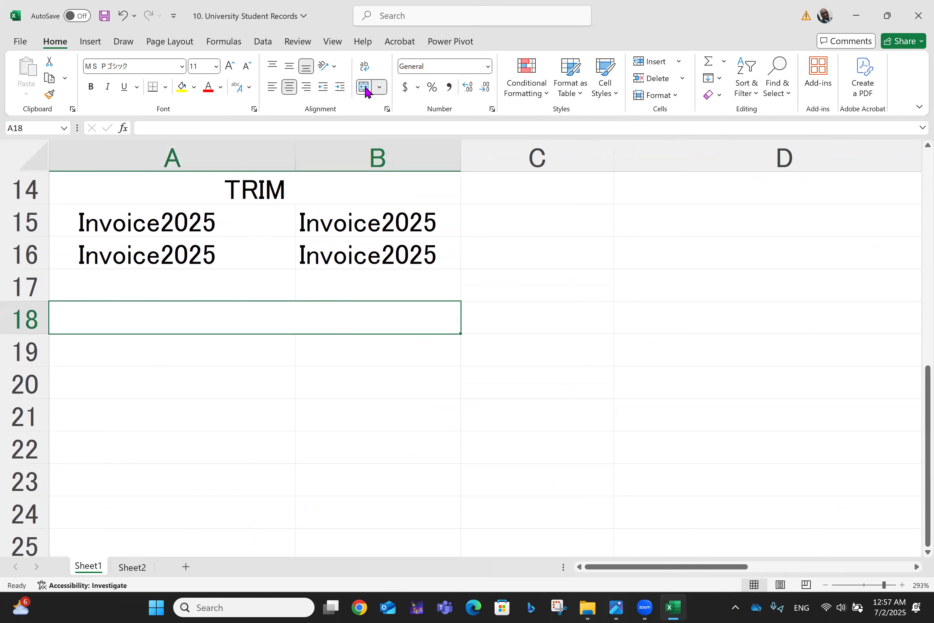
text(CONCAT)
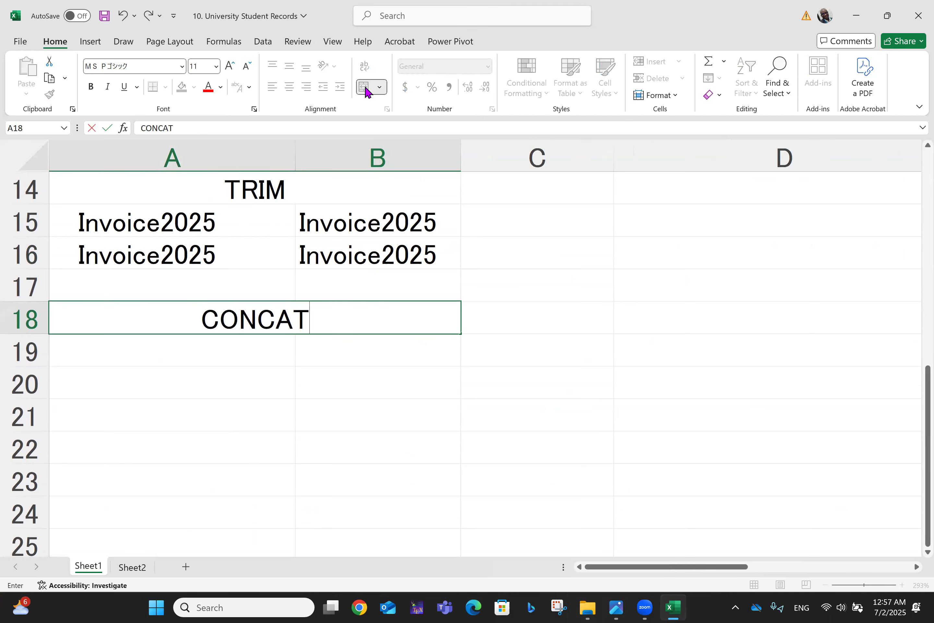
- Enter Invoice in A19 and 2025 in B19 beneath the CONCAT heading
click(216, 356)
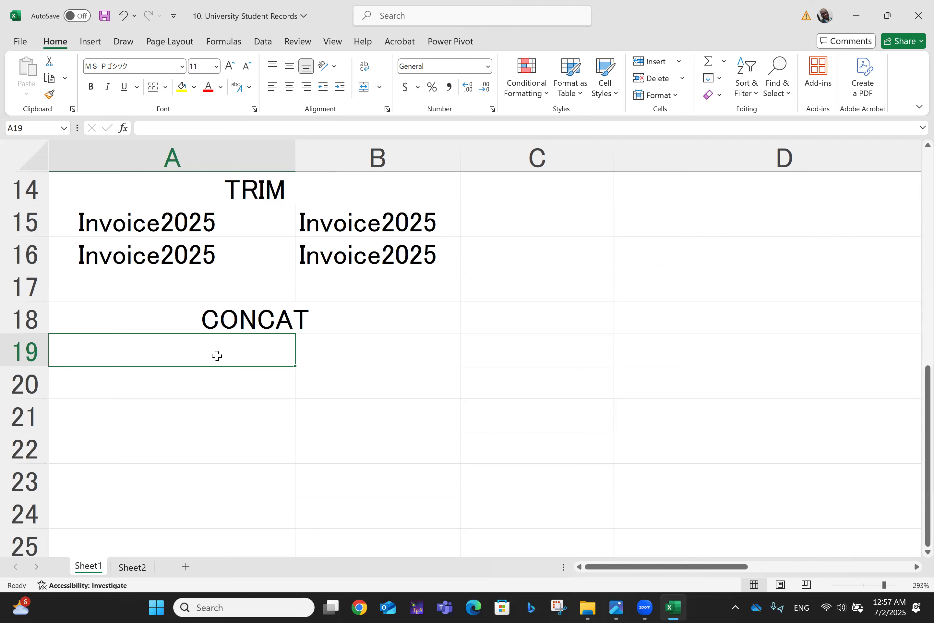
text(iNVOICW)
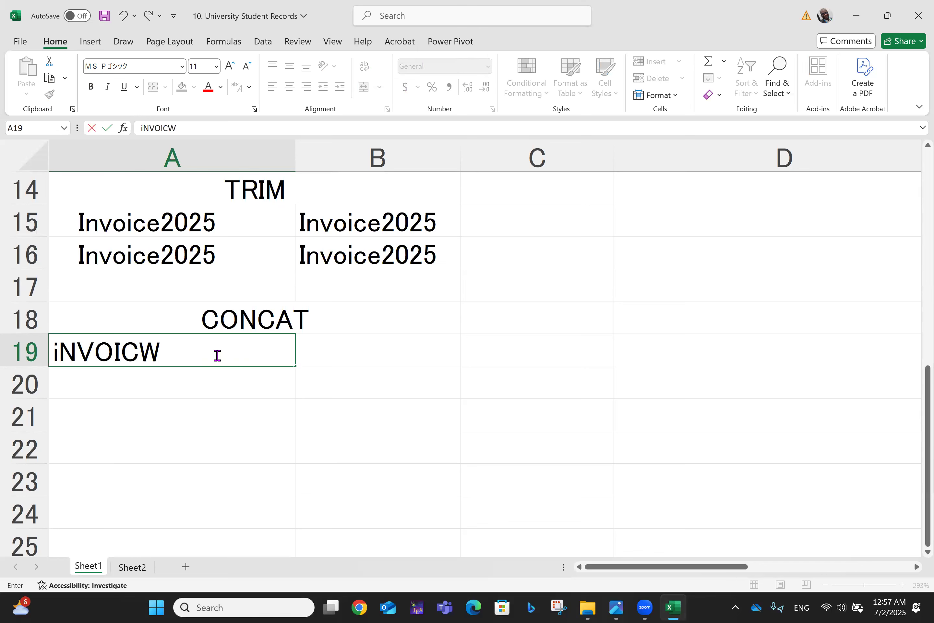
key(Tab)
click(217, 355)
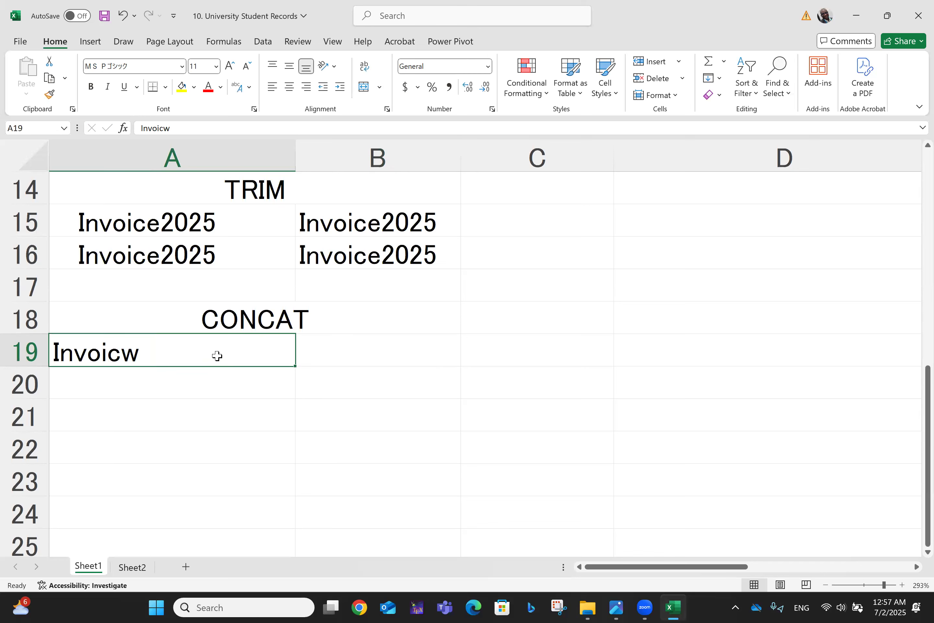
double_click(193, 356)
key(BackSpace)
text(e)
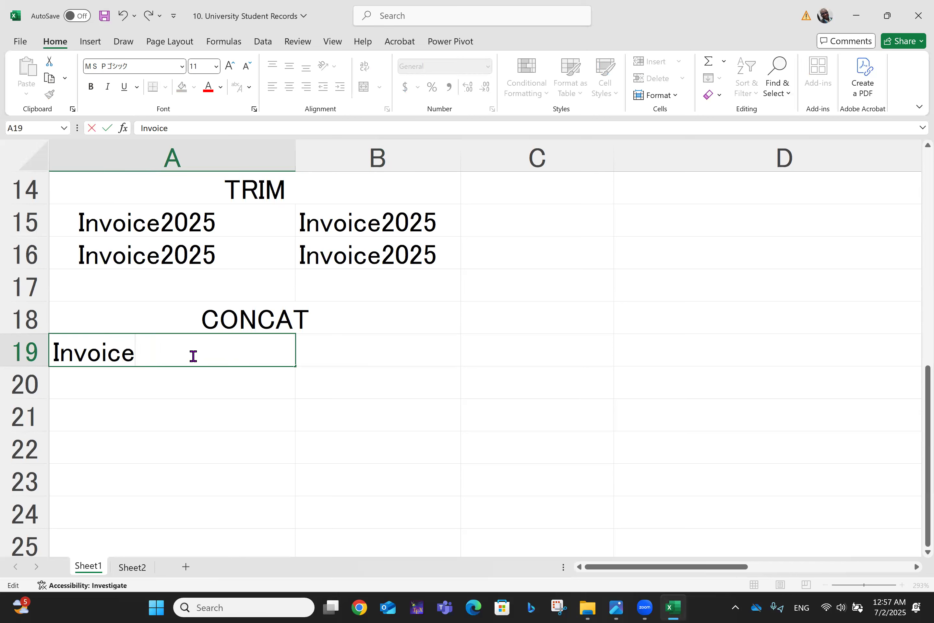
click(353, 355)
text(2025)
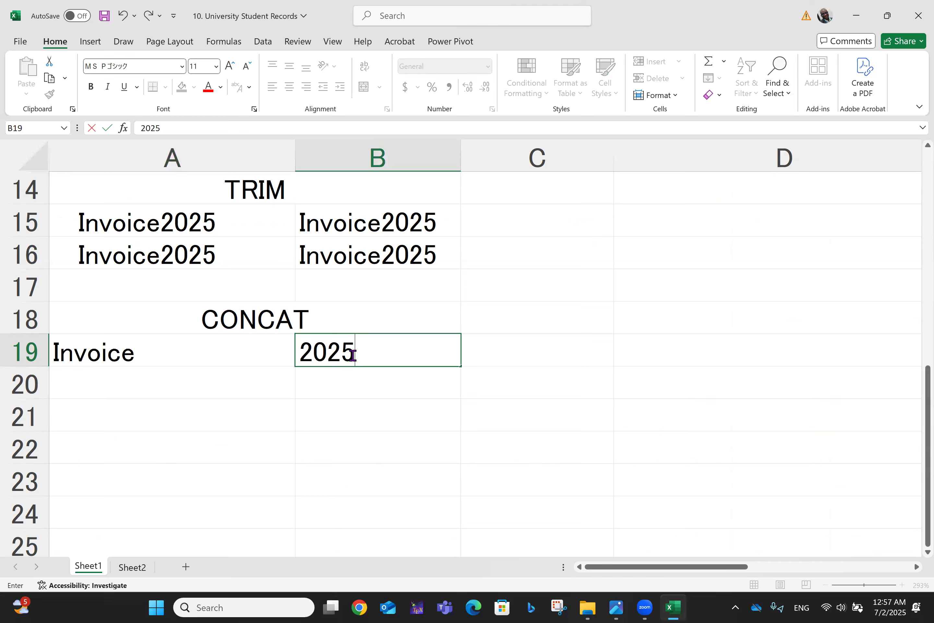
key(Tab)
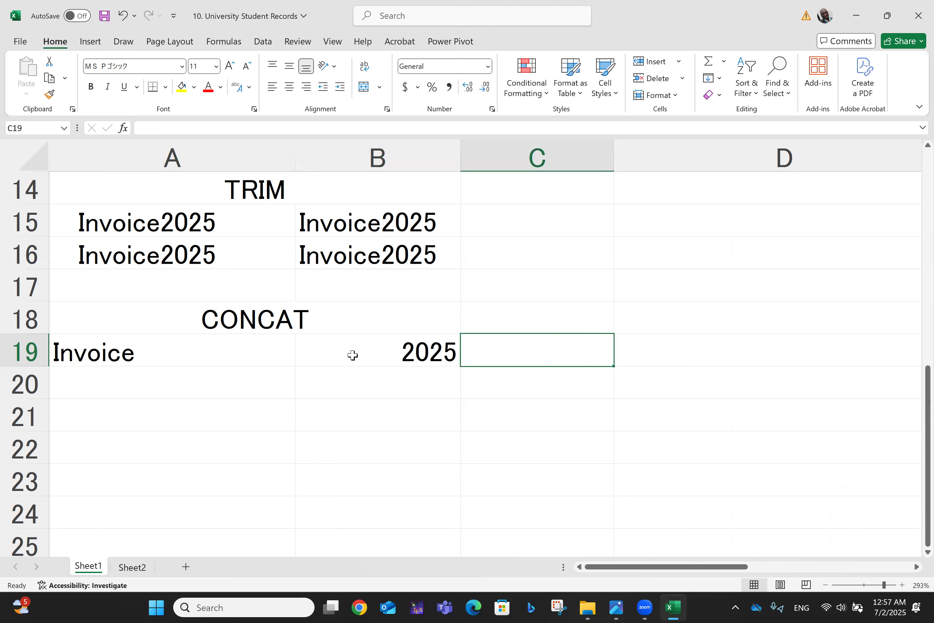
- Enter the formula =CONCAT(A19,A20) in C19
text(=)
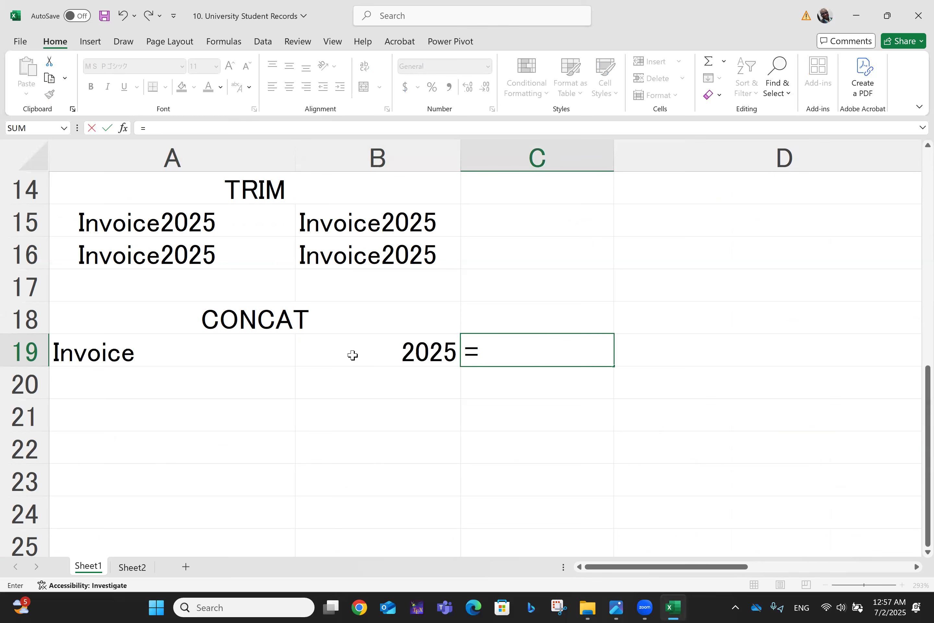
text(concat()
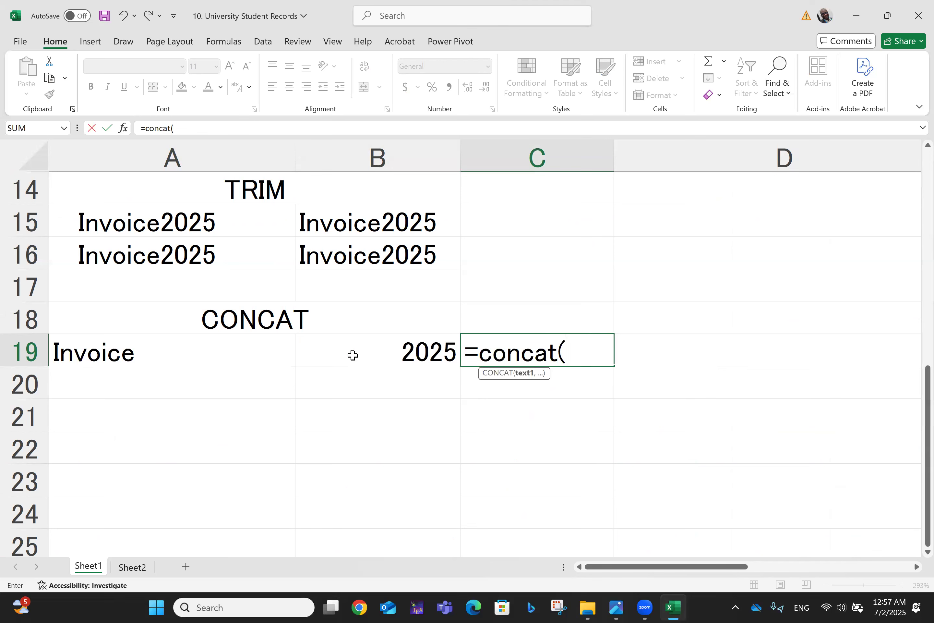
click(97, 357)
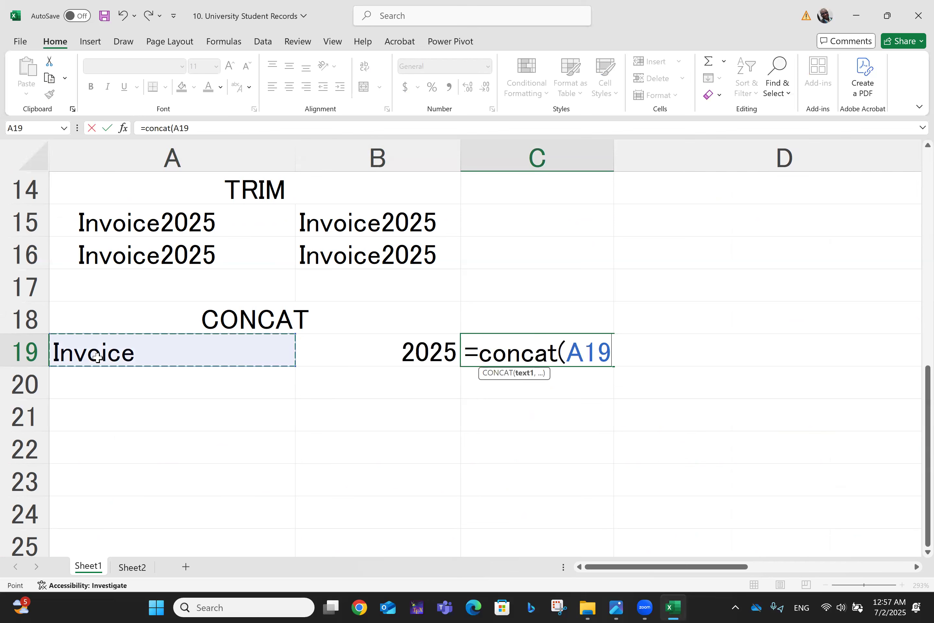
text(,)
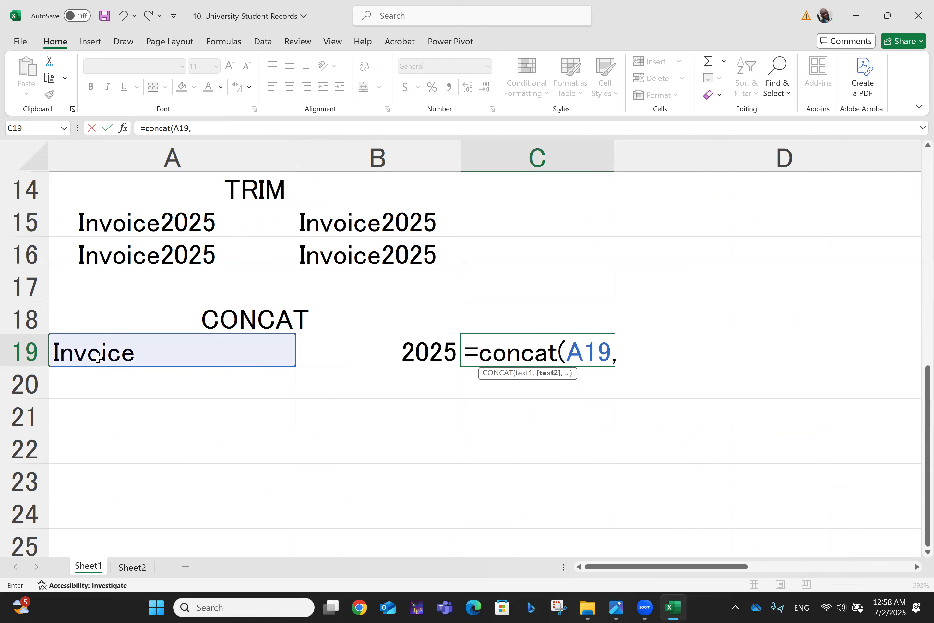
text(a20))
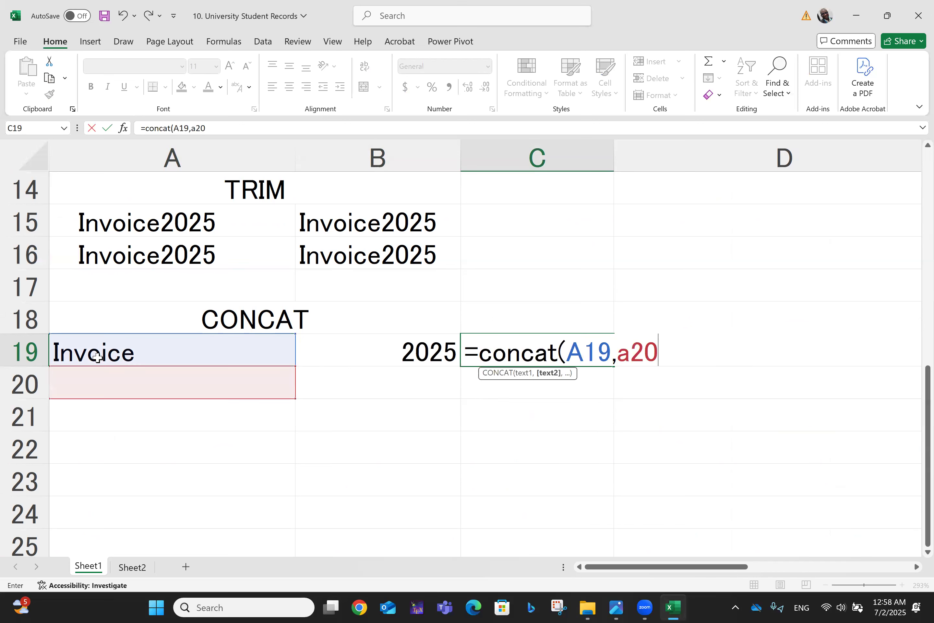
key(Return)
key(Up)
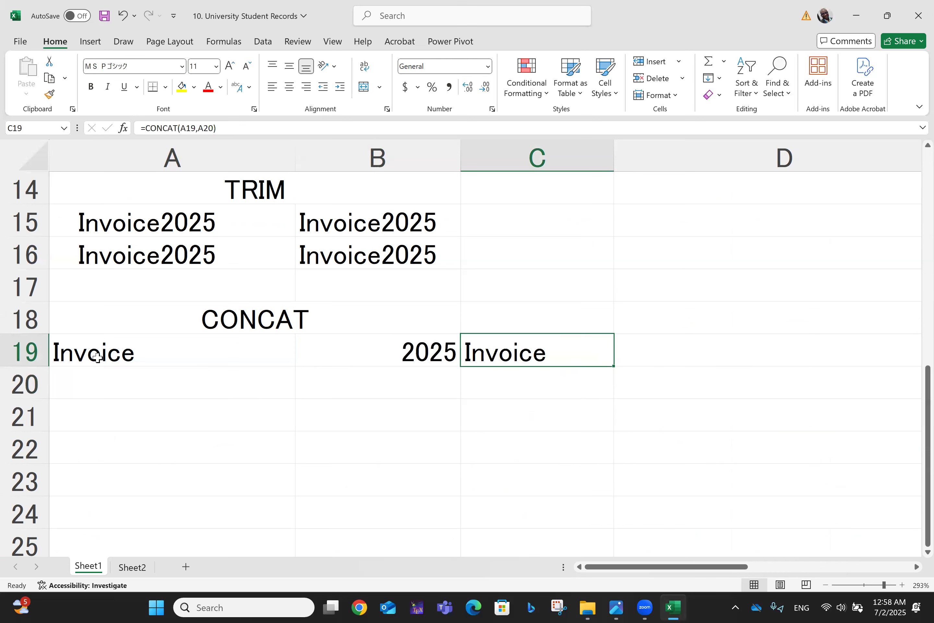
- Correct the second argument of the CONCAT formula in C19 so it reads =CONCAT(A19,B19)
click(397, 350)
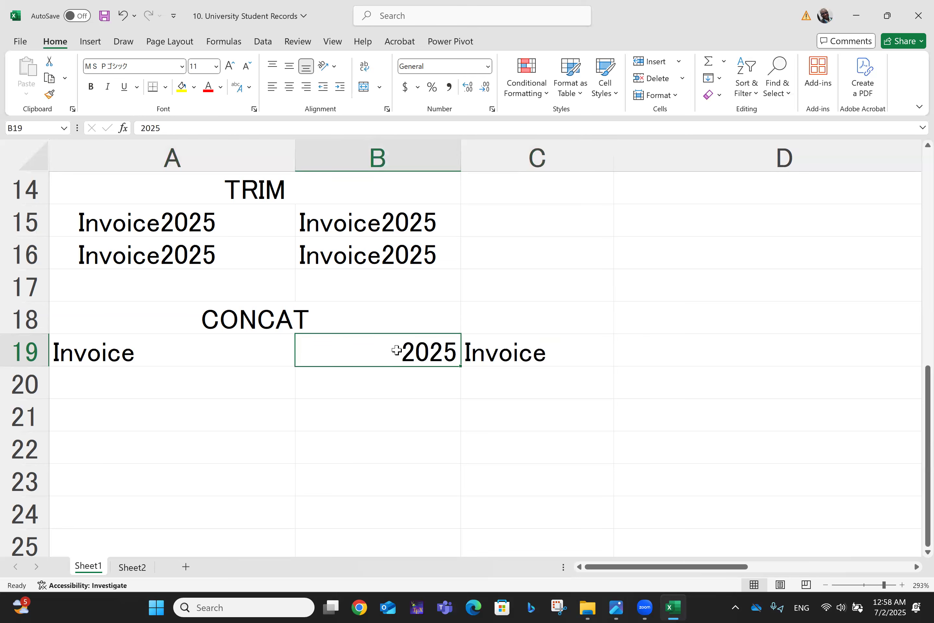
click(539, 355)
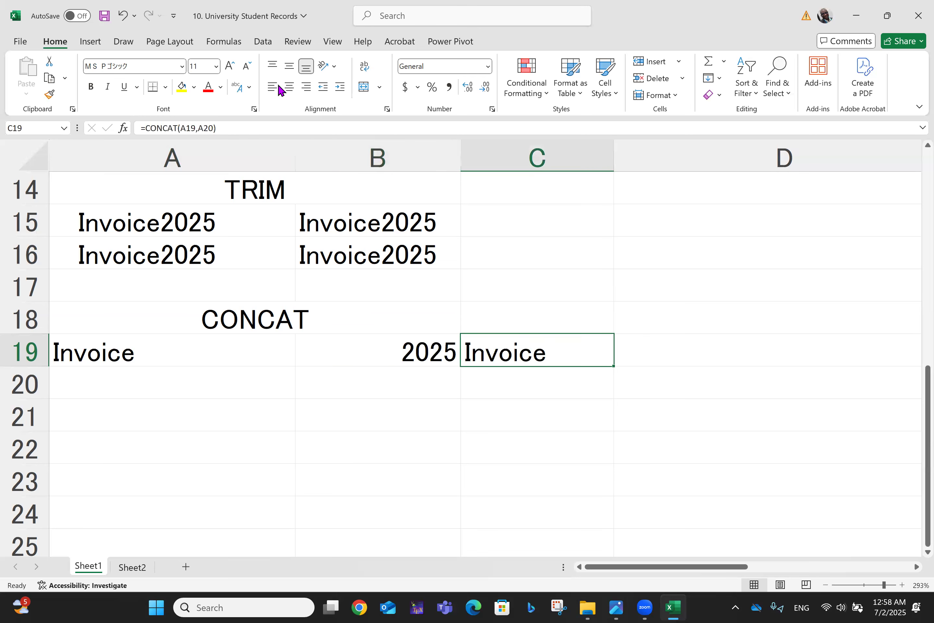
click(199, 128)
key(shift+Right)
key(shift+Right)
key(shift+Right)
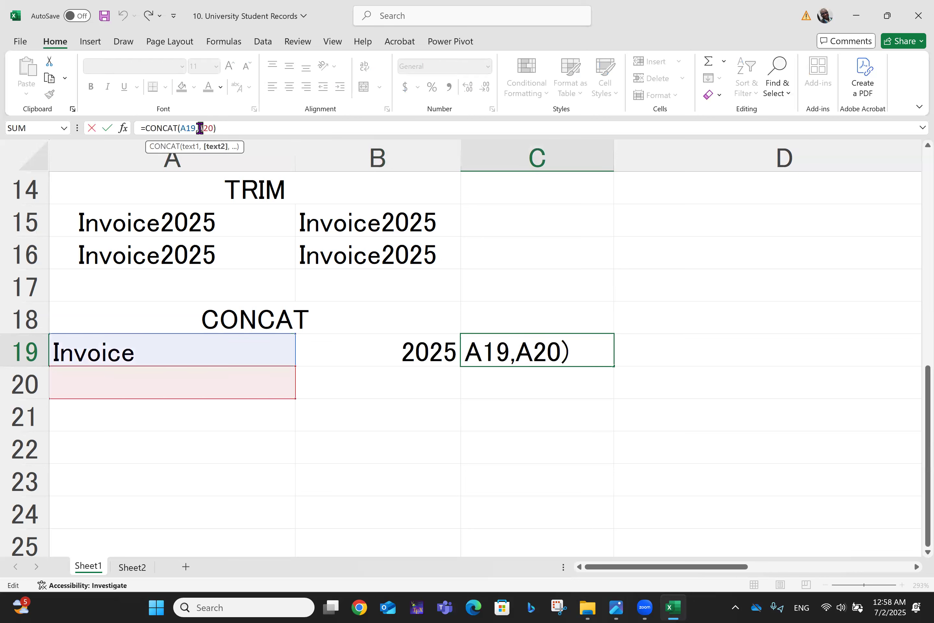
text(b1)
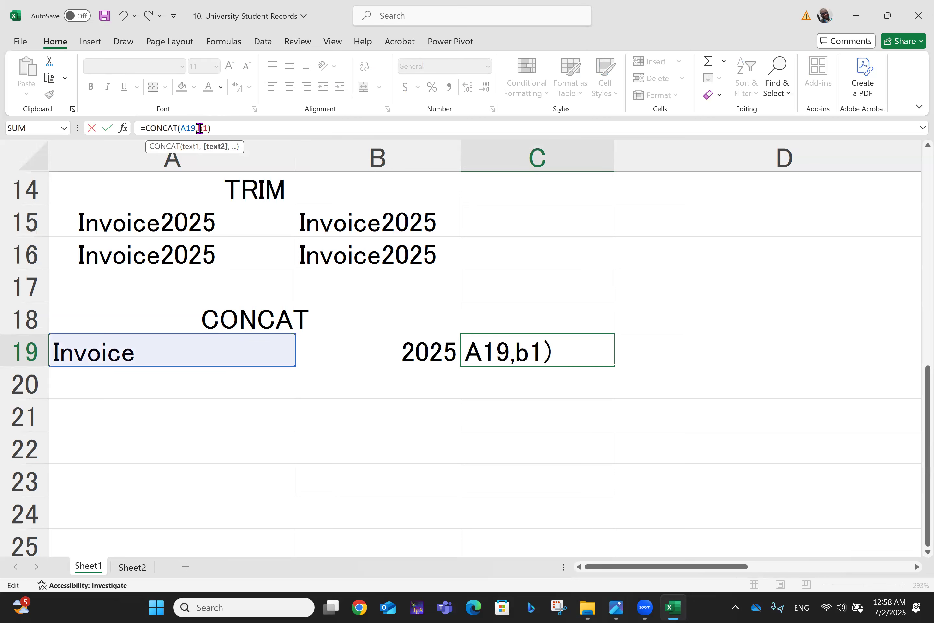
text(9)
key(Return)
key(Up)
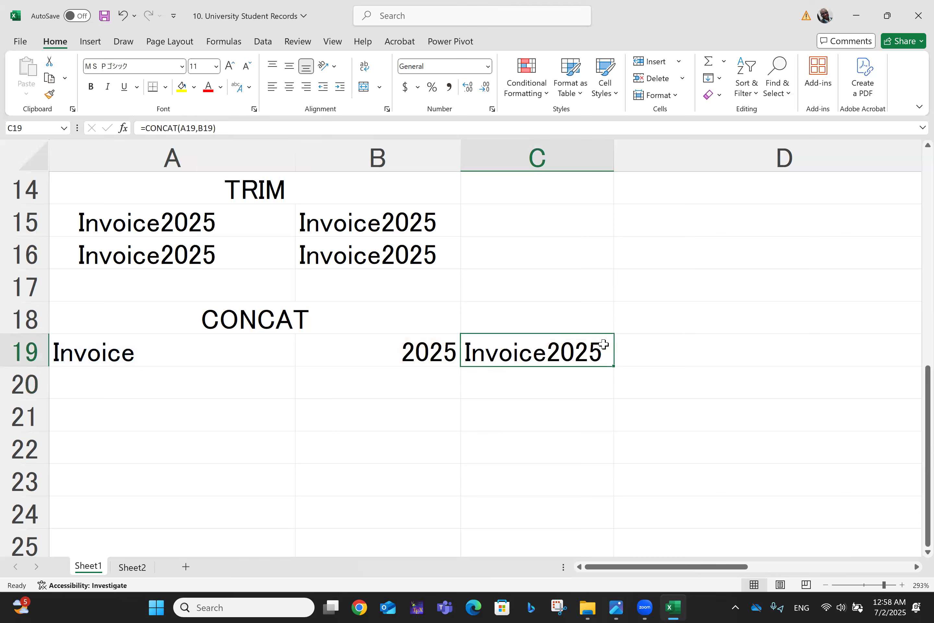
- Add a space between the joined texts in C19 by changing the formula to =CONCAT(A19, " ", B19)
click(195, 127)
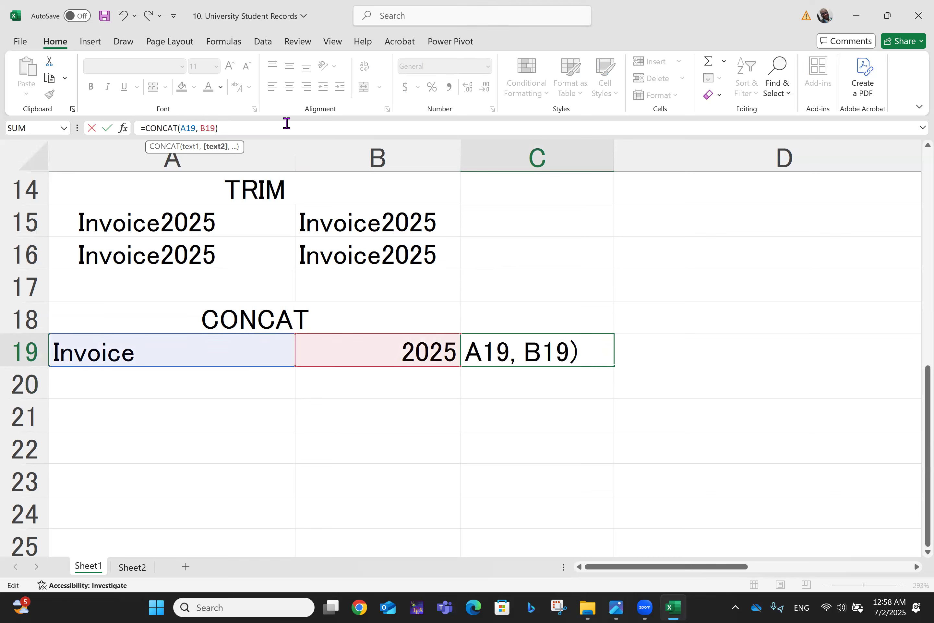
text(" )
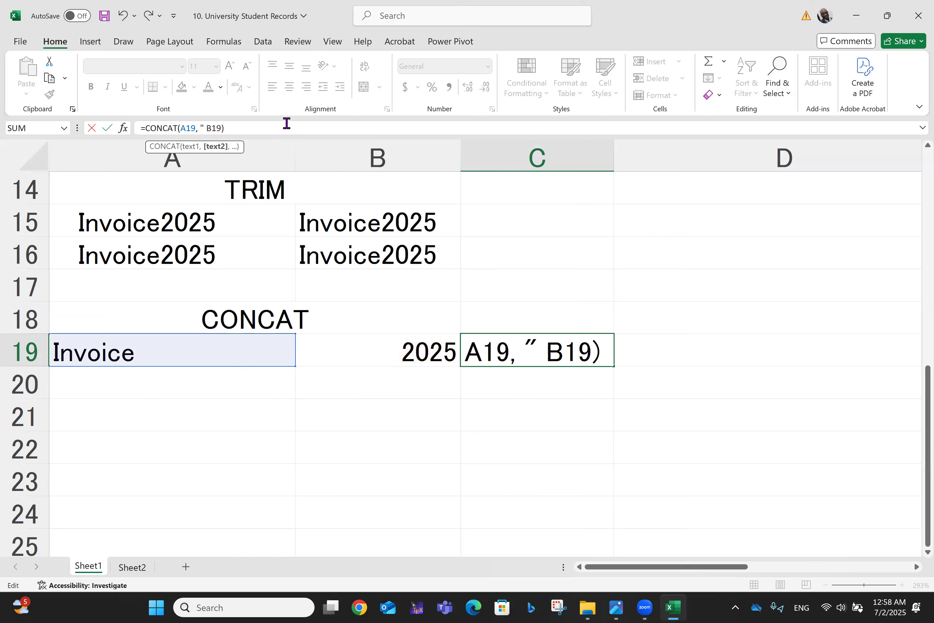
text(",)
key(Return)
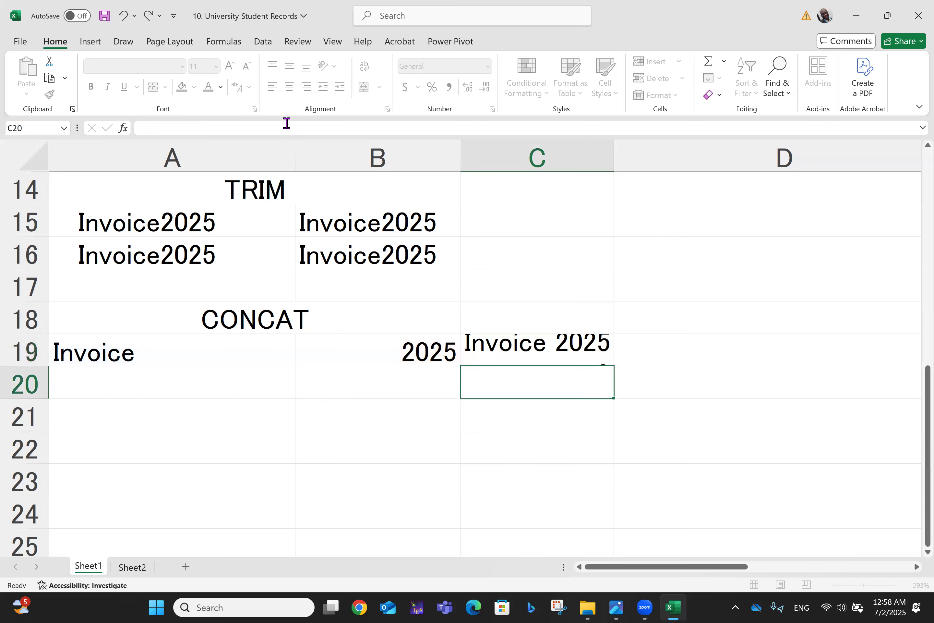
click(539, 351)
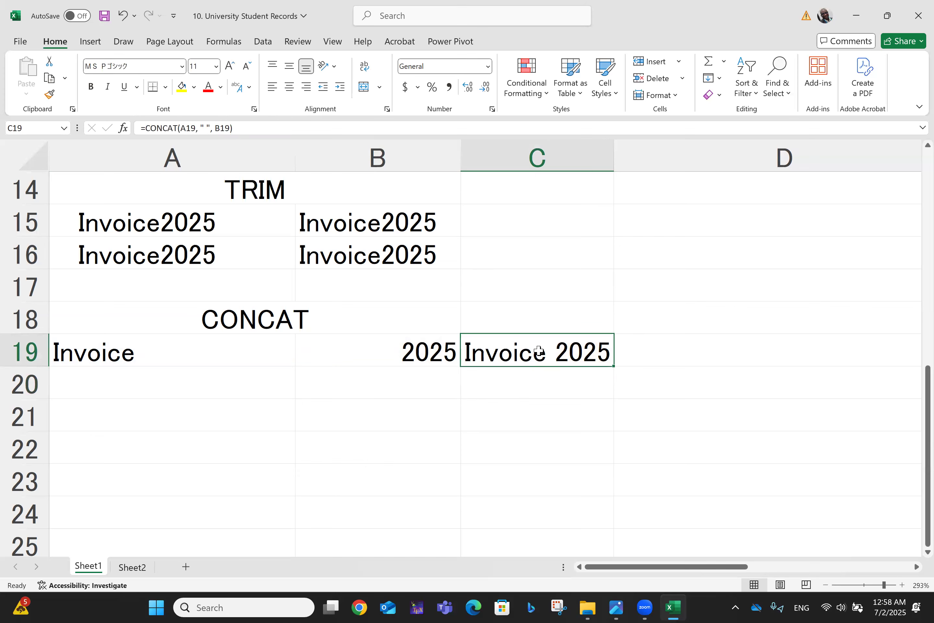
- On Sheet2, enter =CONCAT(K2,L2) in M2 to join the first student's first and last names
click(132, 567)
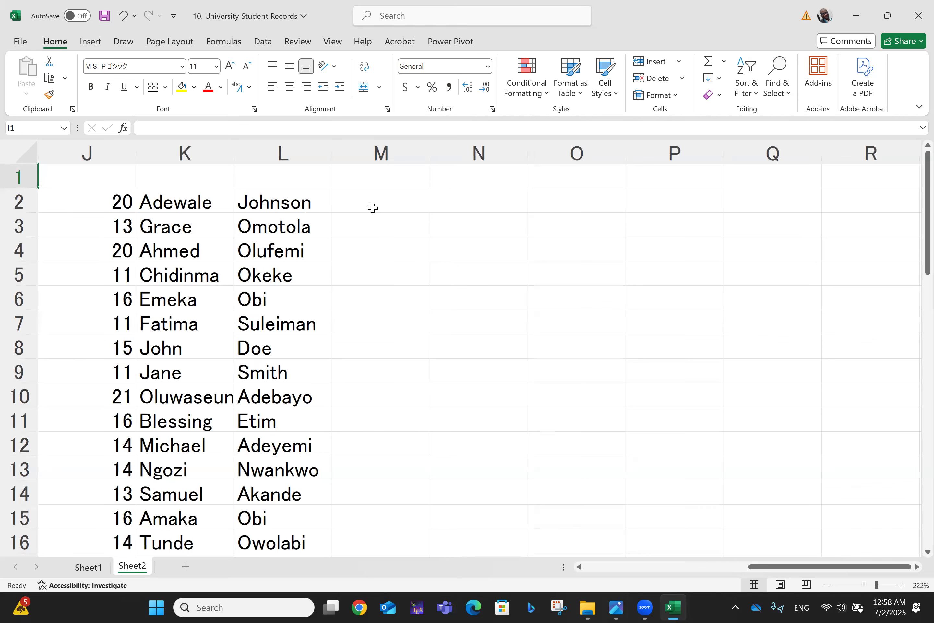
click(372, 208)
text(=)
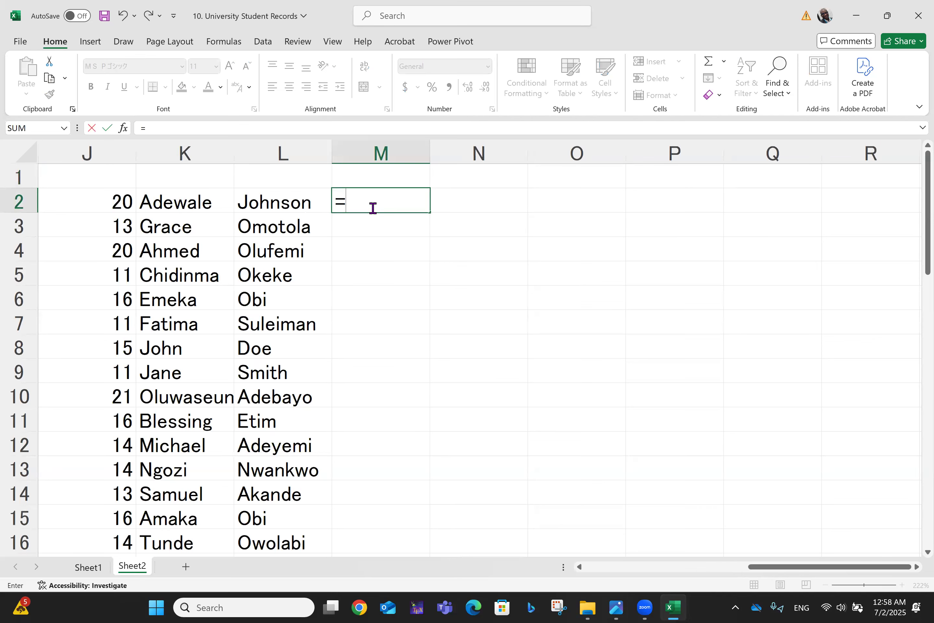
text(conca)
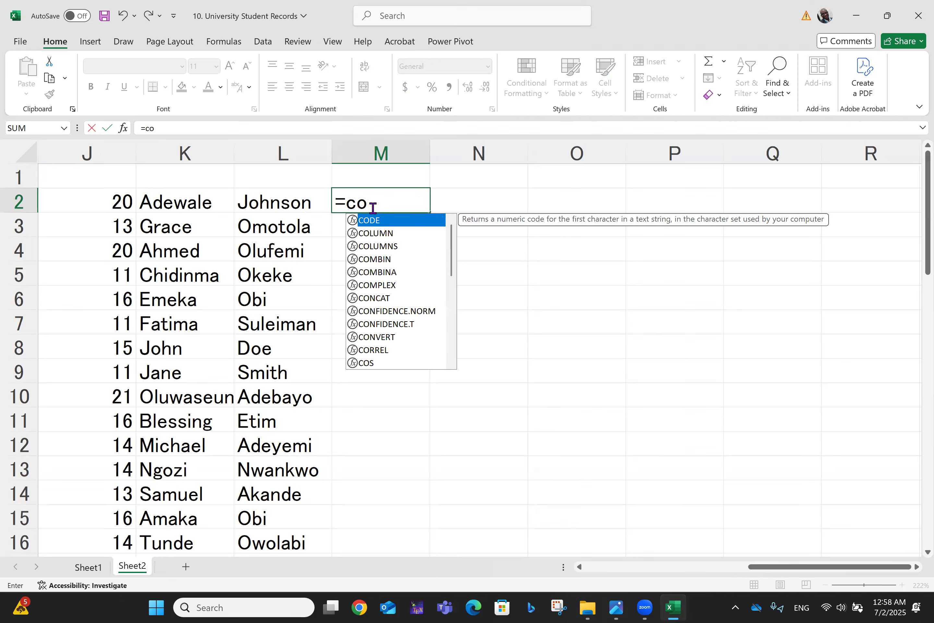
text(()
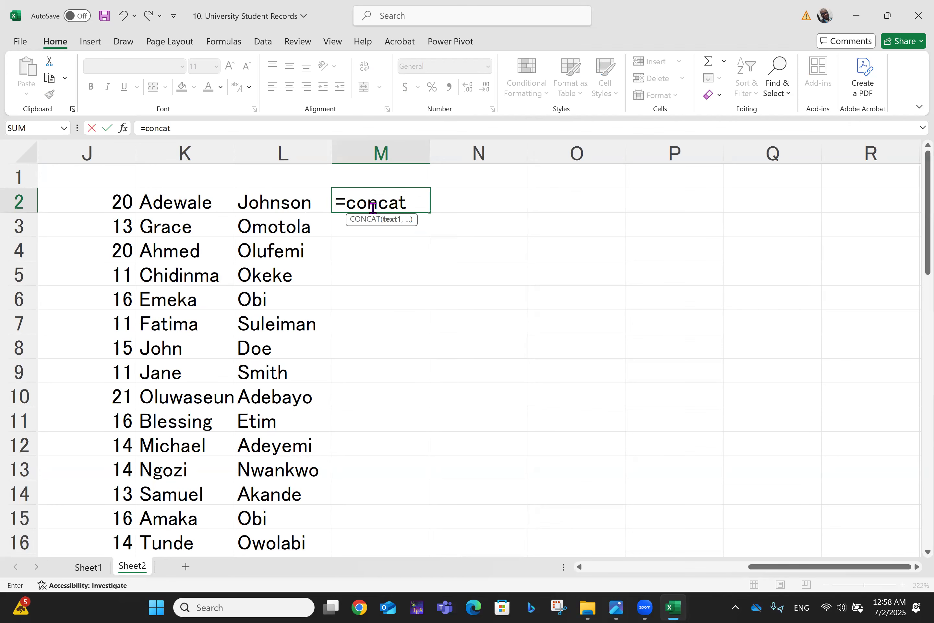
click(184, 204)
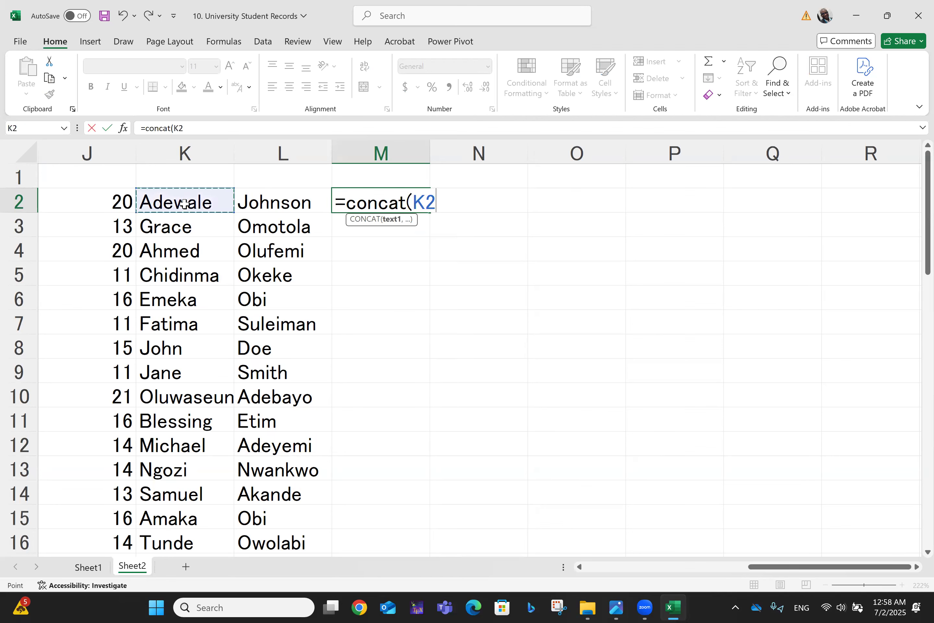
text(,)
click(272, 195)
key(Return)
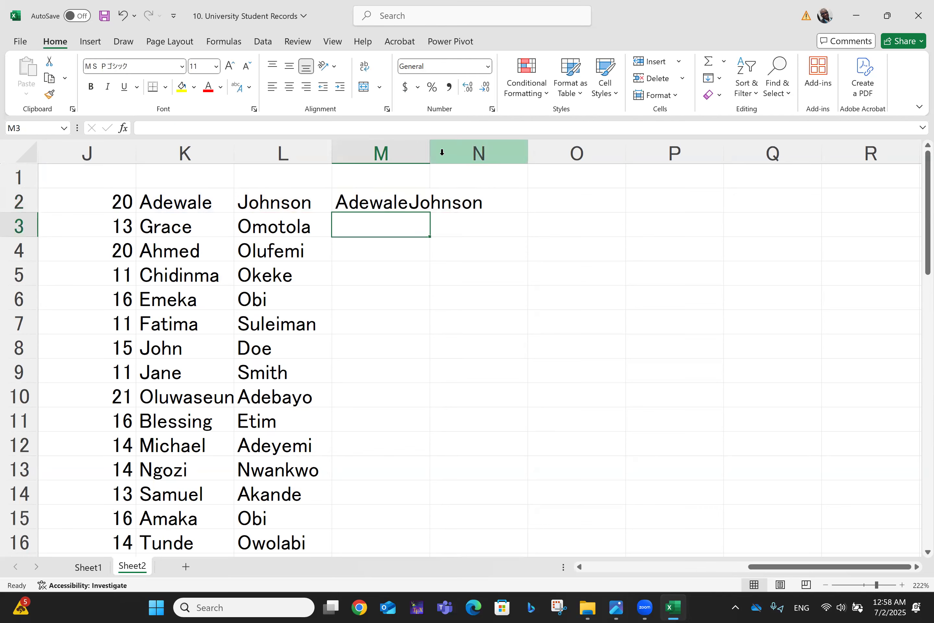
- Fit column M to its content and fill the CONCAT formula from M2 down to M51
double_click(429, 152)
click(443, 201)
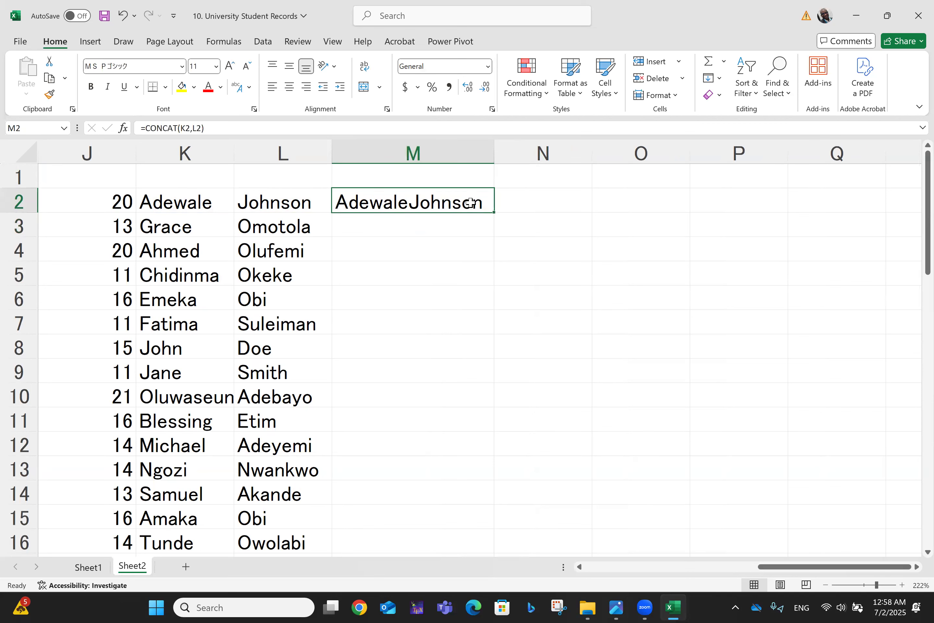
drag(497, 214, 468, 462)
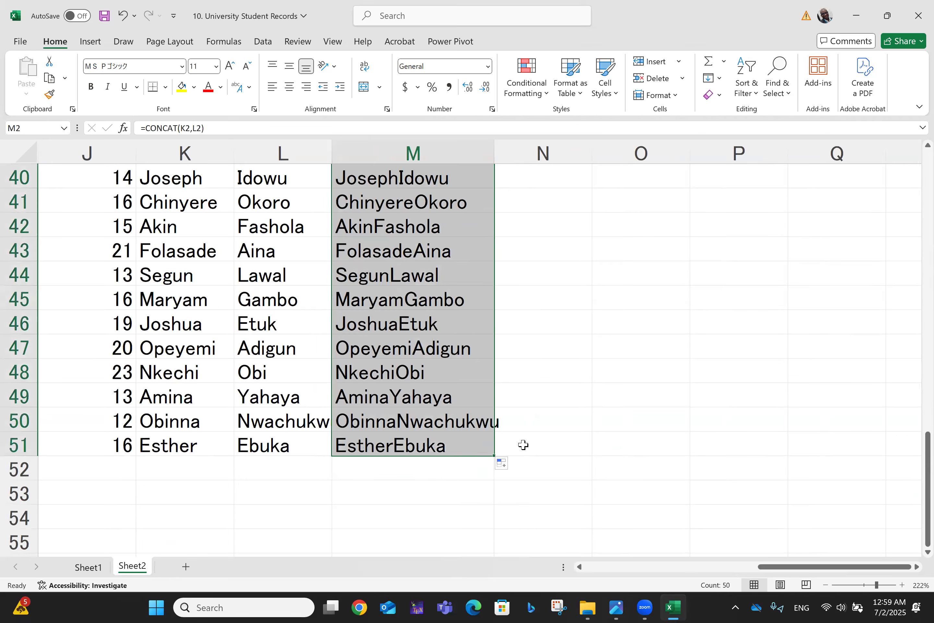
scroll(522, 444, up, 13)
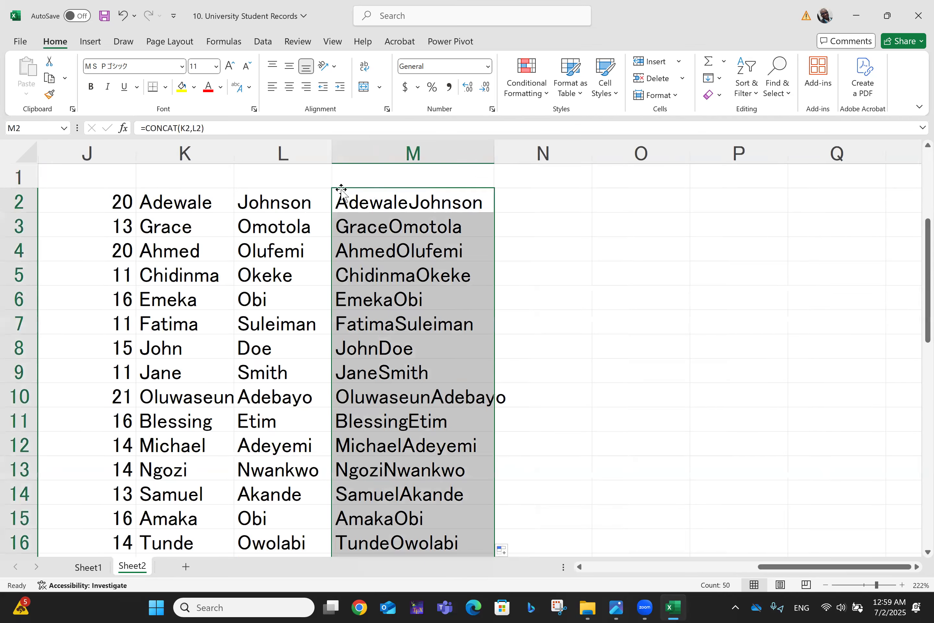
- Widen columns L and M slightly so the longest names fit
drag(331, 149, 349, 148)
drag(510, 149, 536, 149)
click(501, 248)
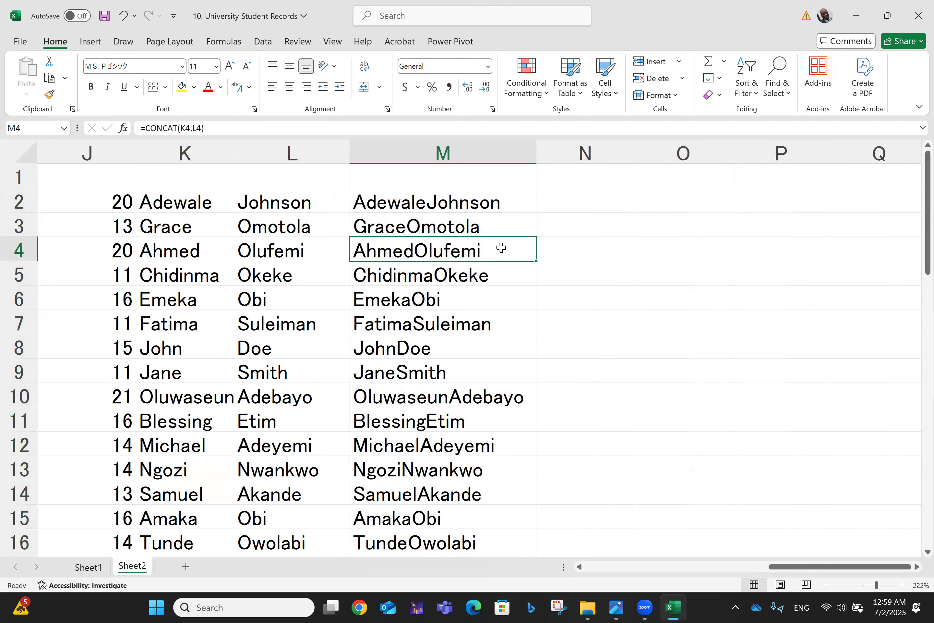
- Start a formula in N2 combining the first letter of the first name with the last name, as =LEFT(K2, 1)+L2
click(559, 199)
text(=)
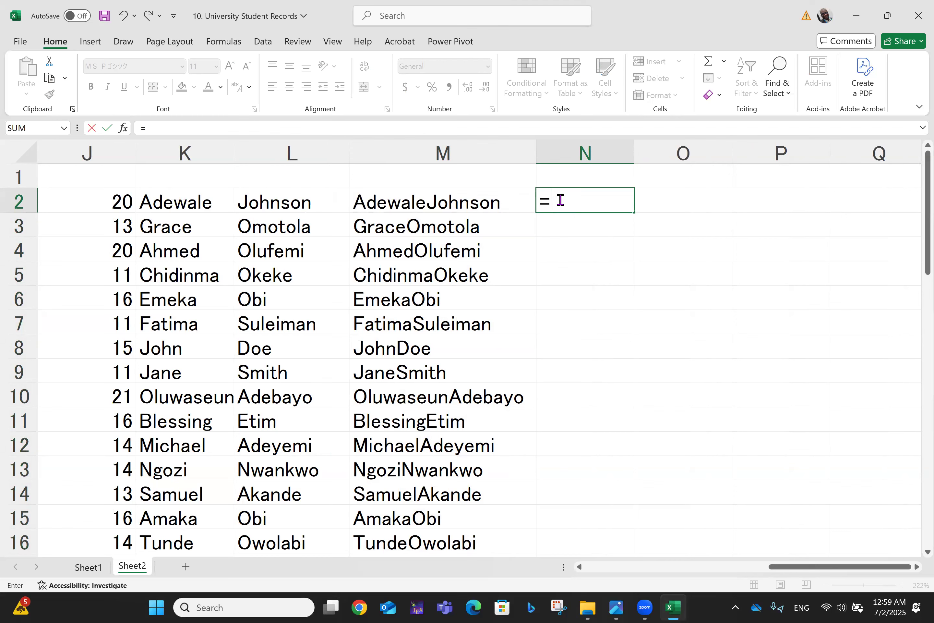
text(lef)
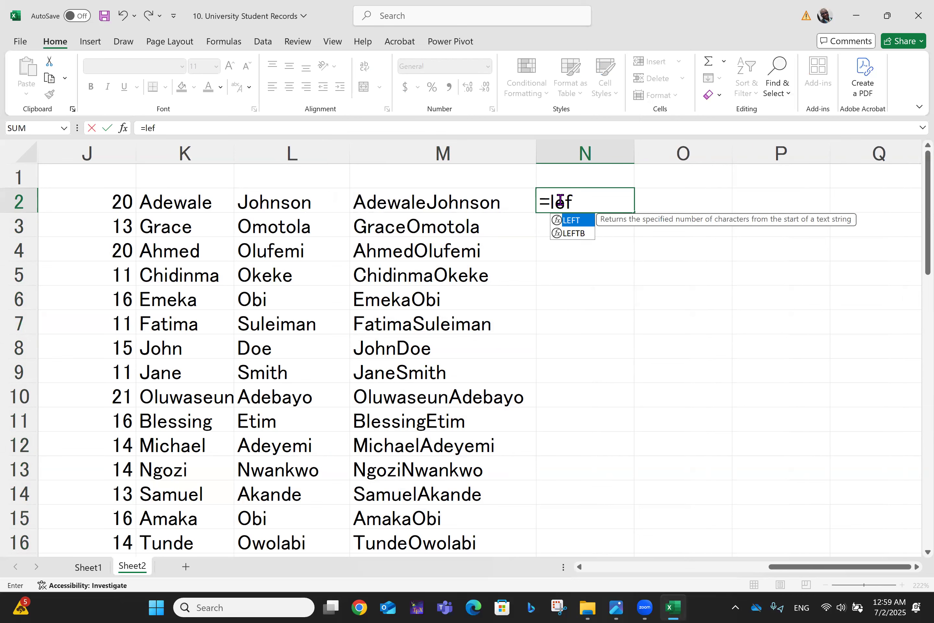
text(t()
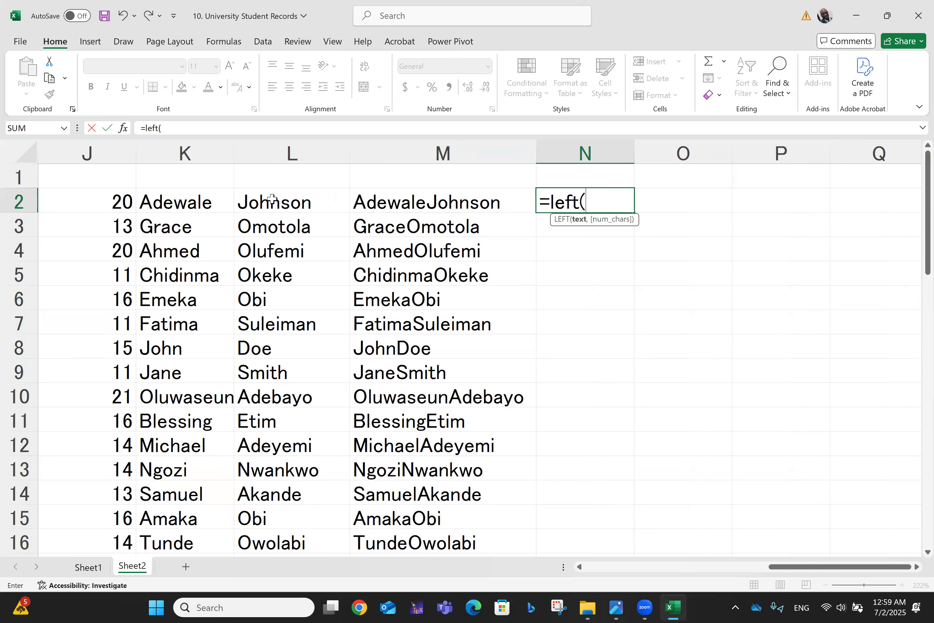
click(184, 200)
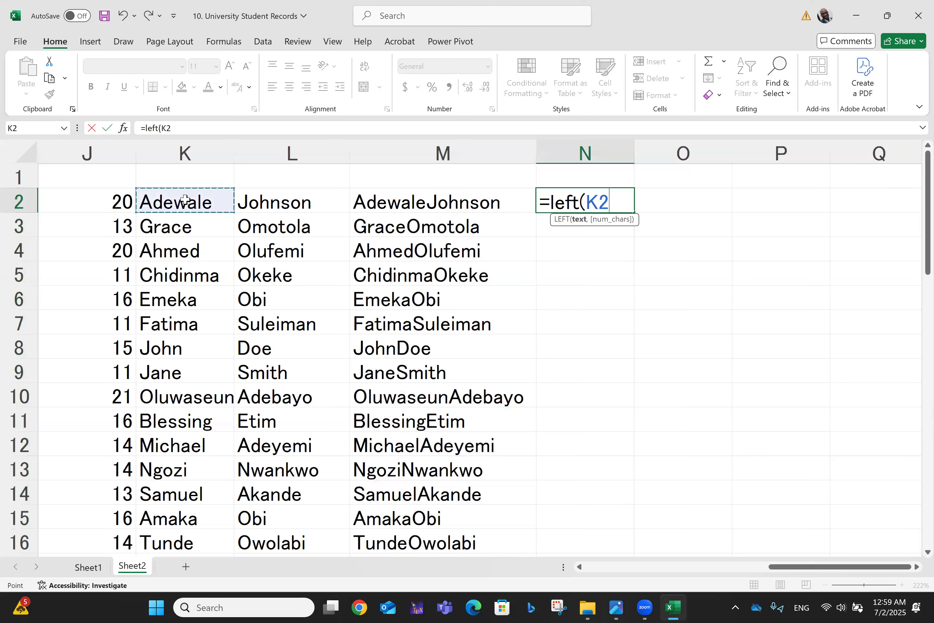
text(,)
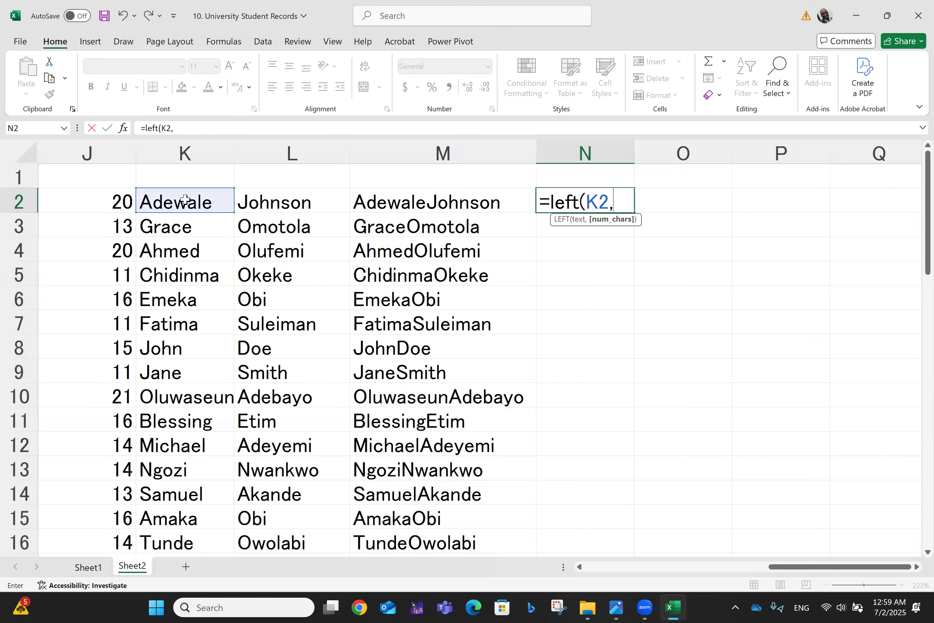
text( 1))
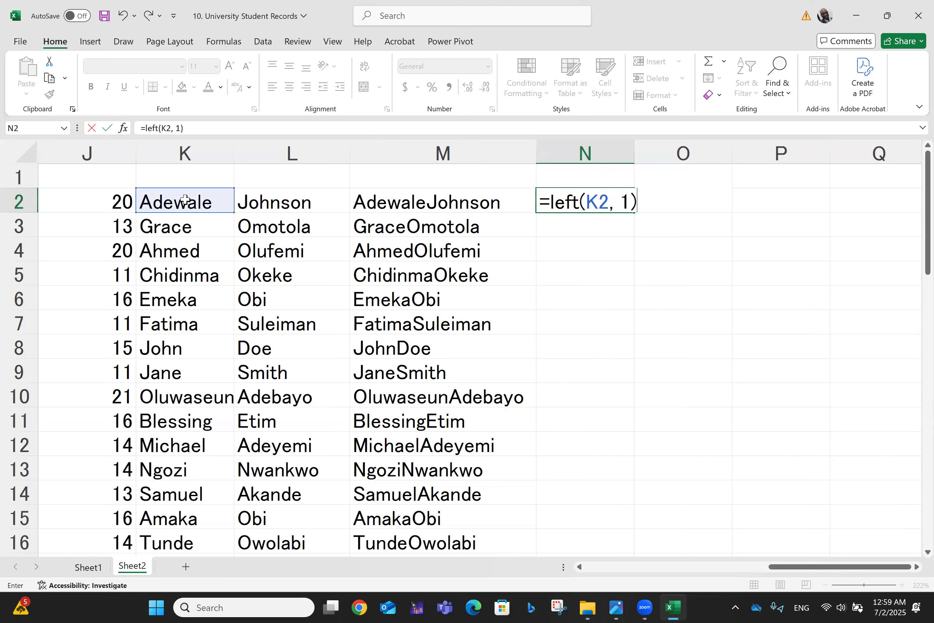
text(+)
click(286, 205)
- Wrap the N2 formula in CONCAT and accept the suggested correction to =CONCAT(LEFT(K2,1)+L2)
click(551, 205)
text(co)
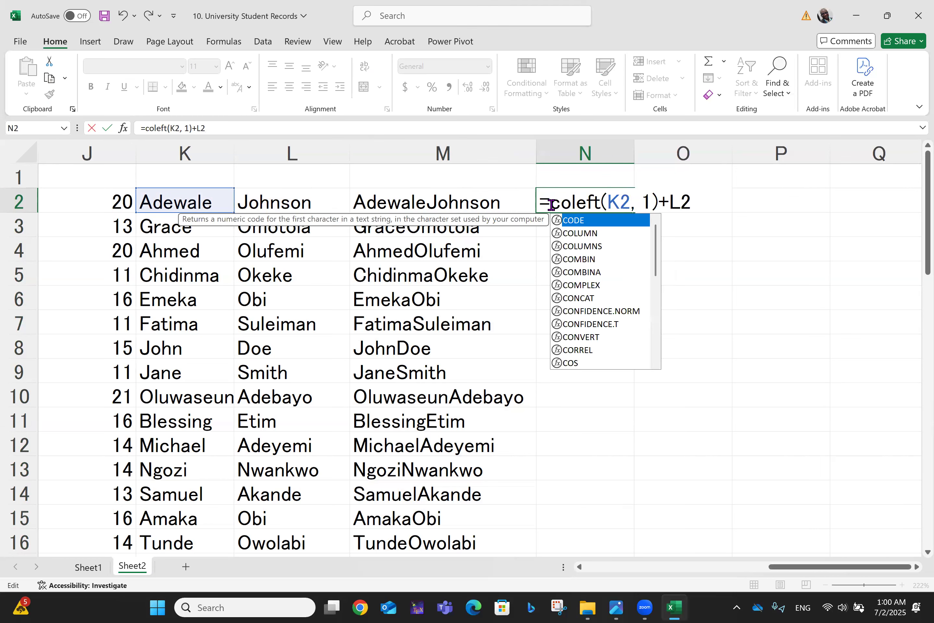
text(ncat)
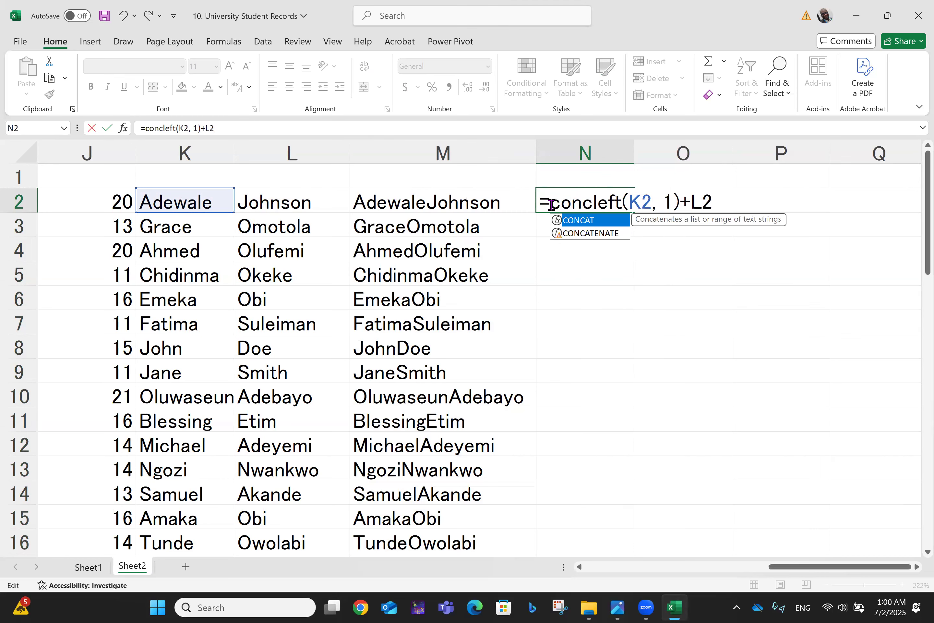
text(()
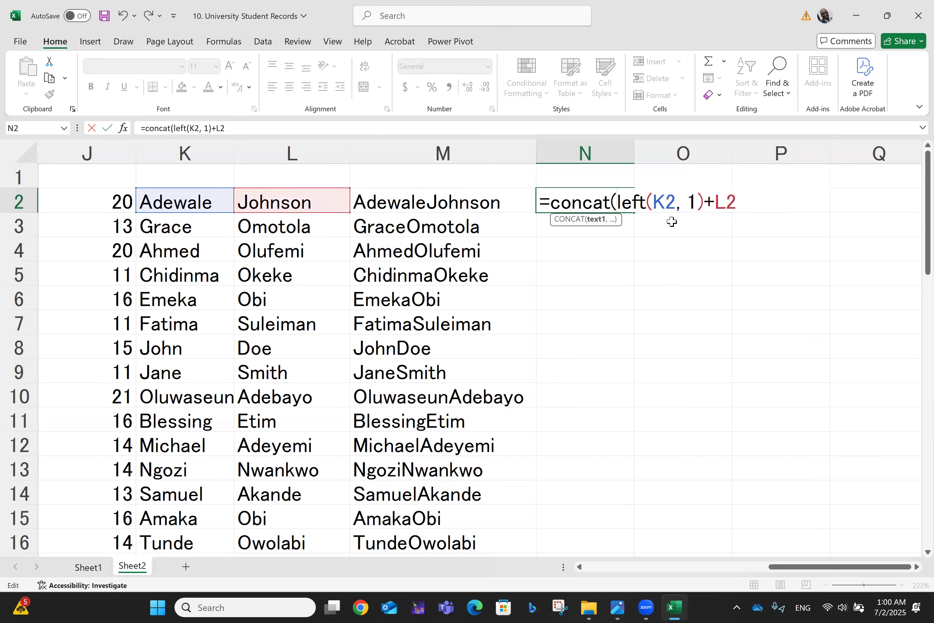
key(Return)
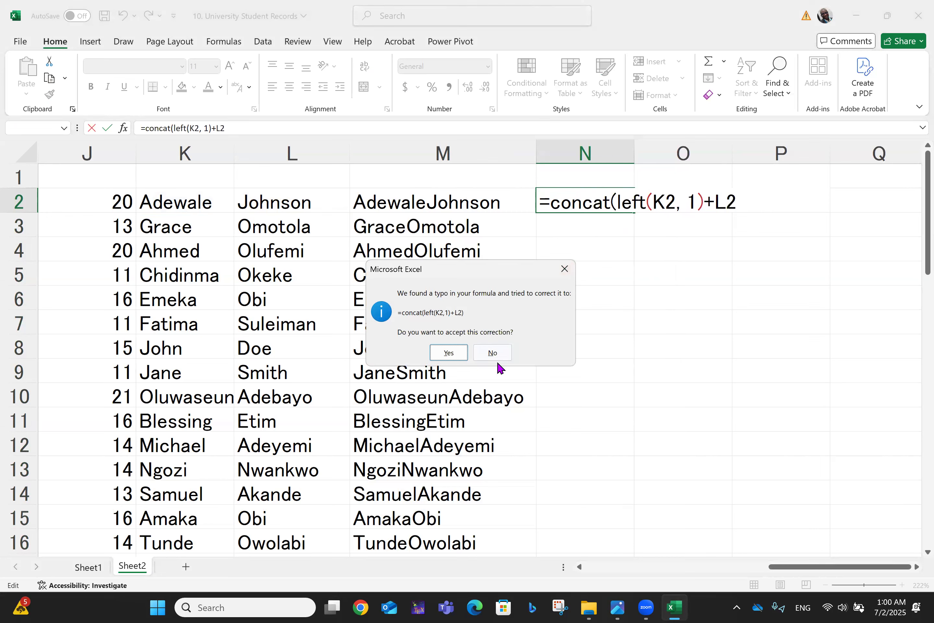
click(449, 353)
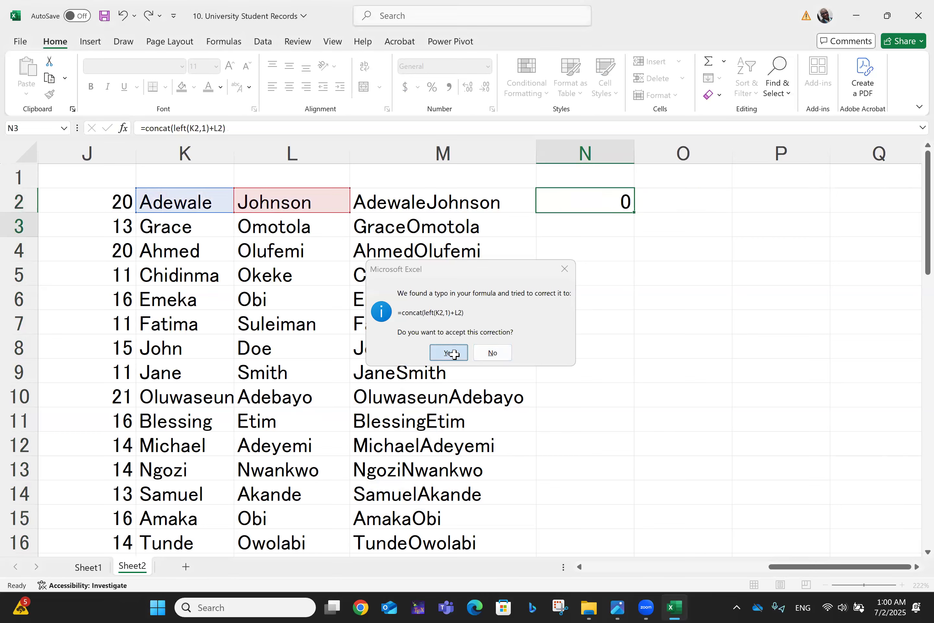
- Try removing the character-count argument from N2, changing the formula to =CONCAT(LEFT(K2)+L2)
click(590, 205)
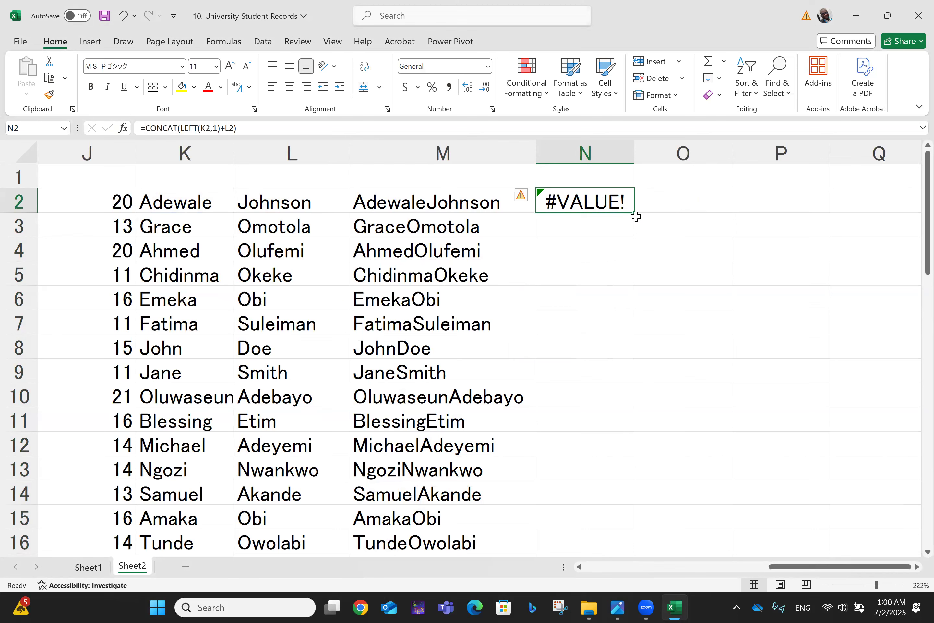
click(216, 127)
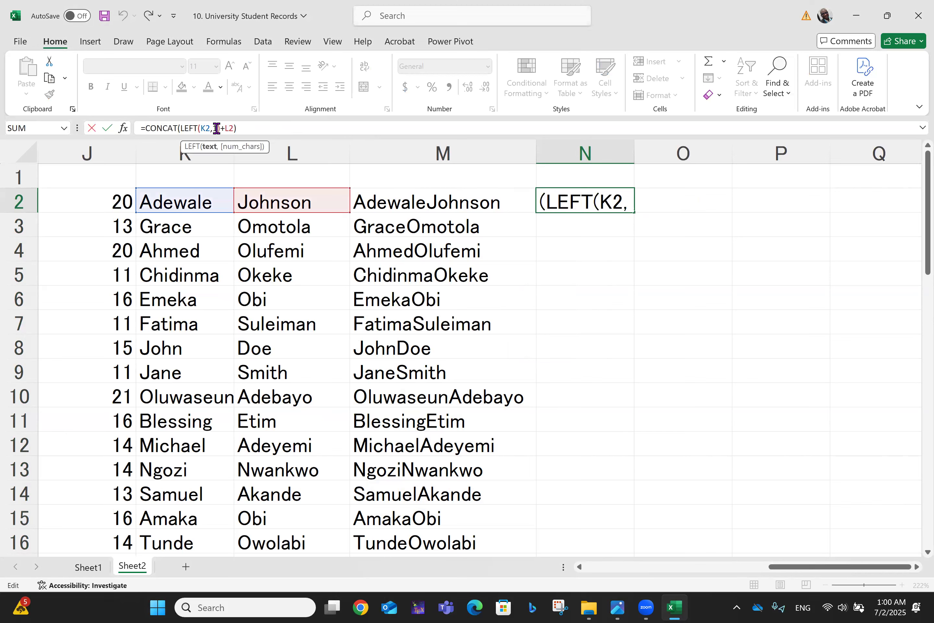
key(BackSpace)
key(Return)
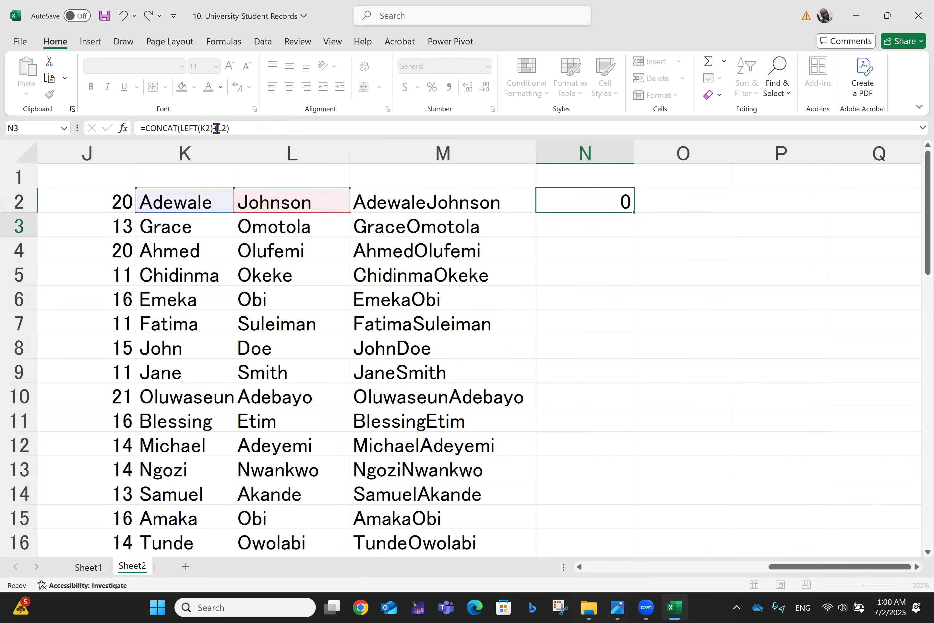
- Replace the formula in N2 with =LEFT(K2) to extract the first student's initial
click(558, 203)
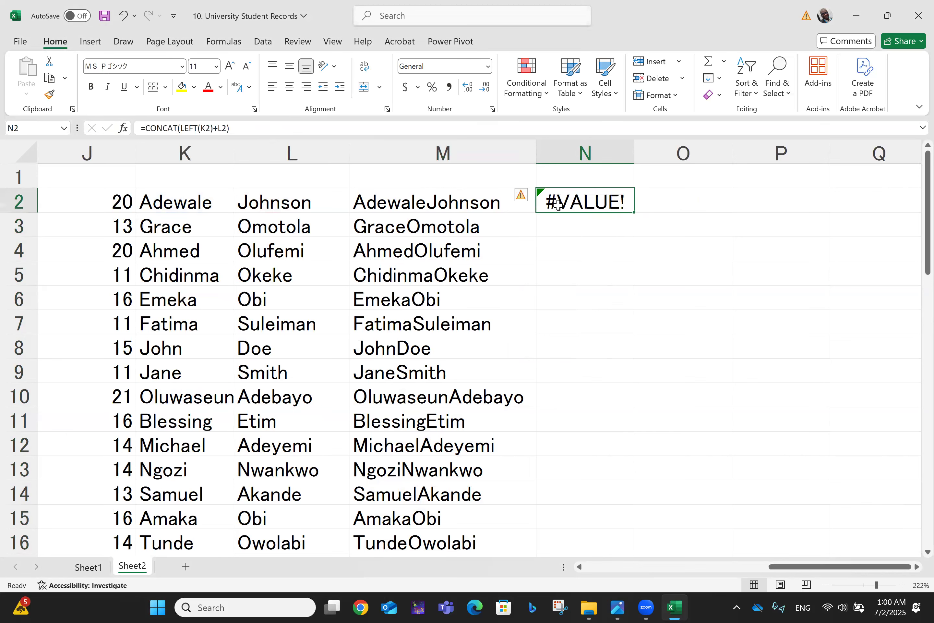
text(=)
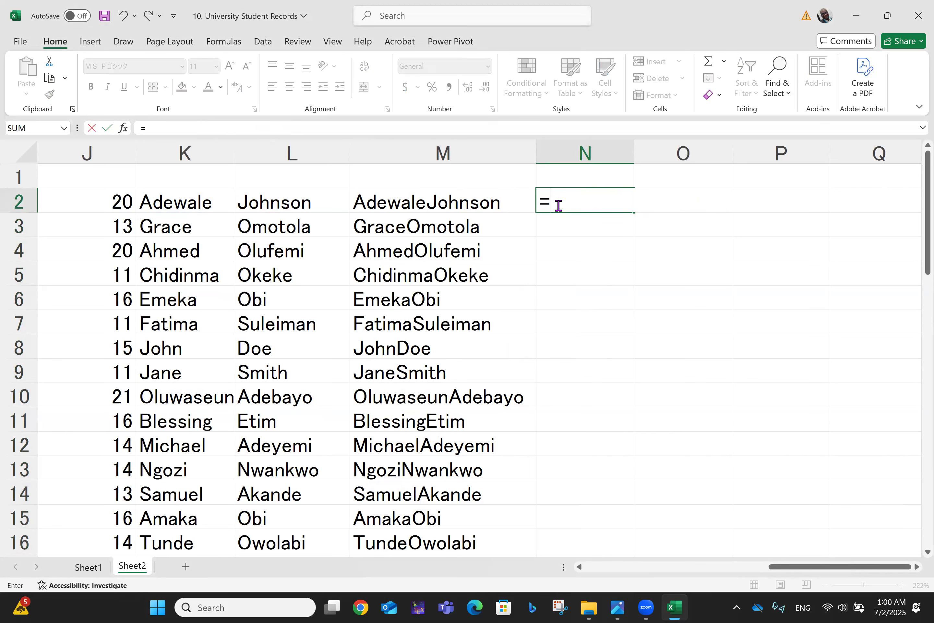
text(left()
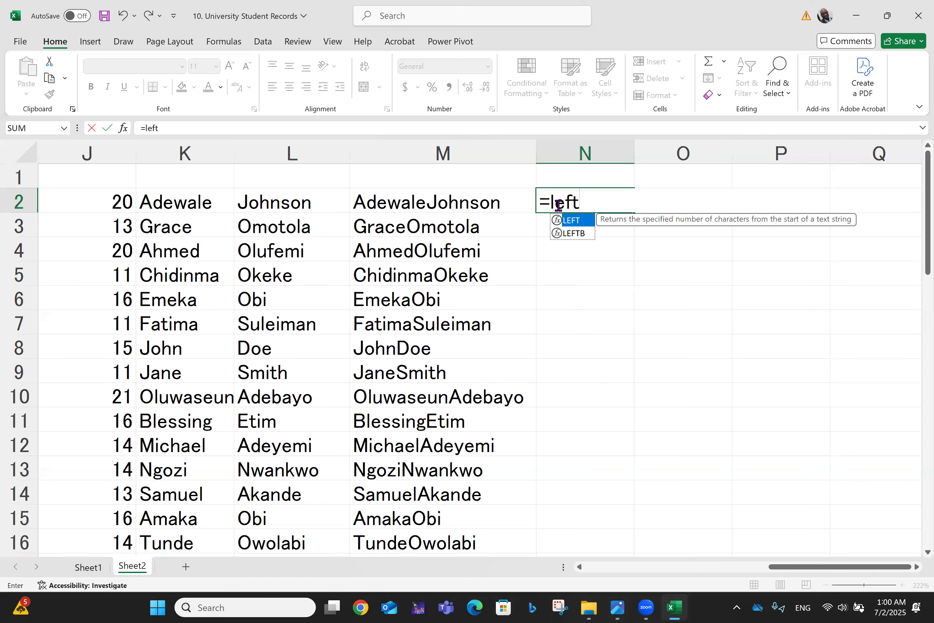
click(209, 203)
key(Return)
- Add a character count of 1 to the N2 formula, making it =LEFT(K2,1)
key(Up)
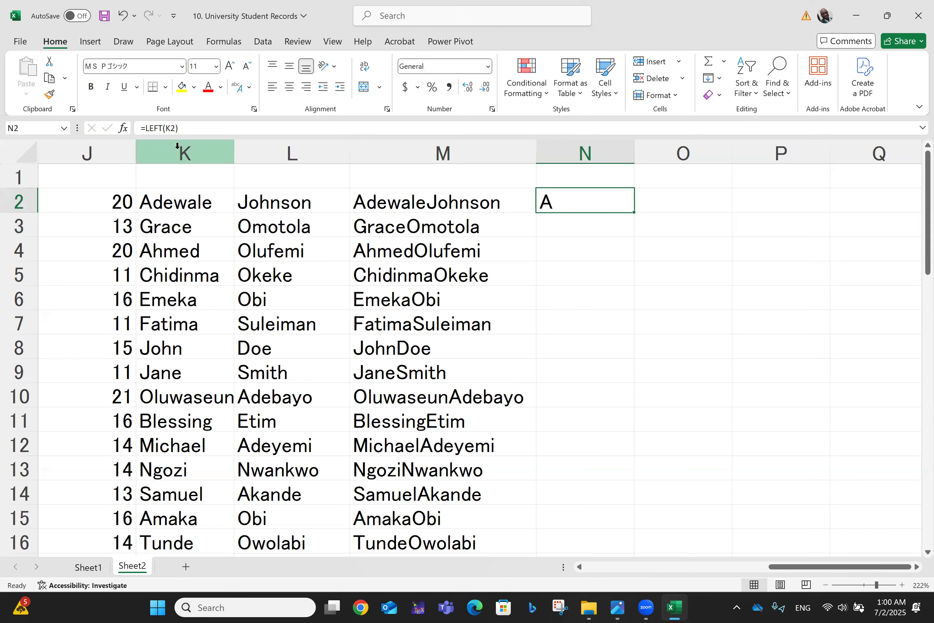
click(172, 127)
text(,1)
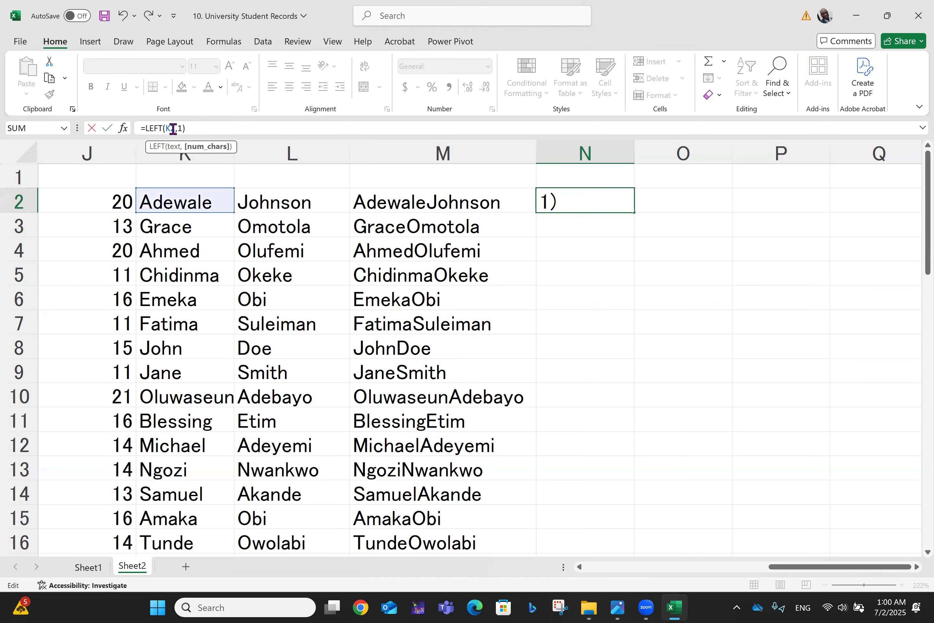
key(Return)
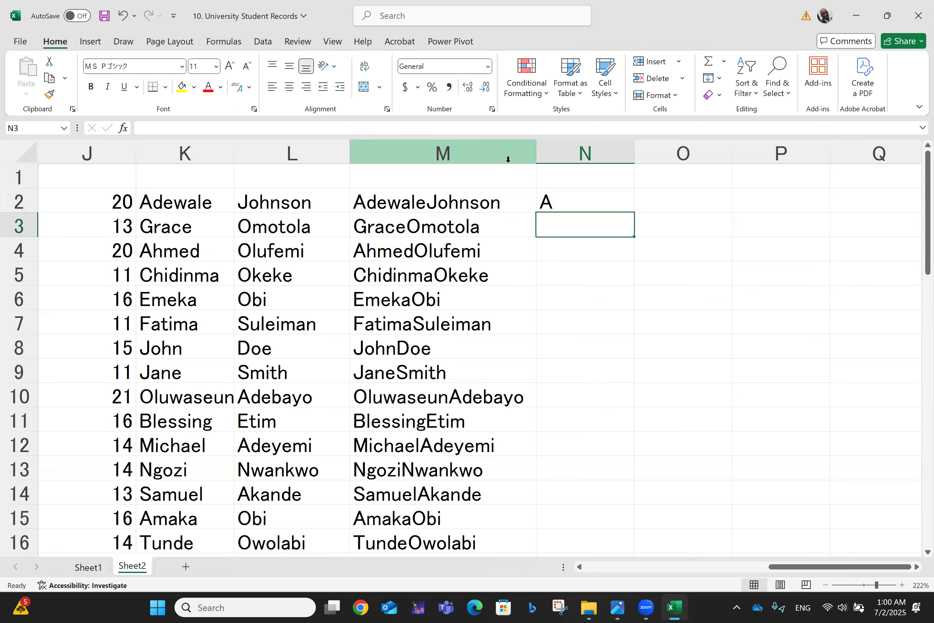
- Remove the character count from the N2 formula so it reads =LEFT(K2)
click(553, 202)
click(181, 123)
key(BackSpace)
key(BackSpace)
key(Return)
- Fill the LEFT formula from N2 down to N51 for all students
click(551, 206)
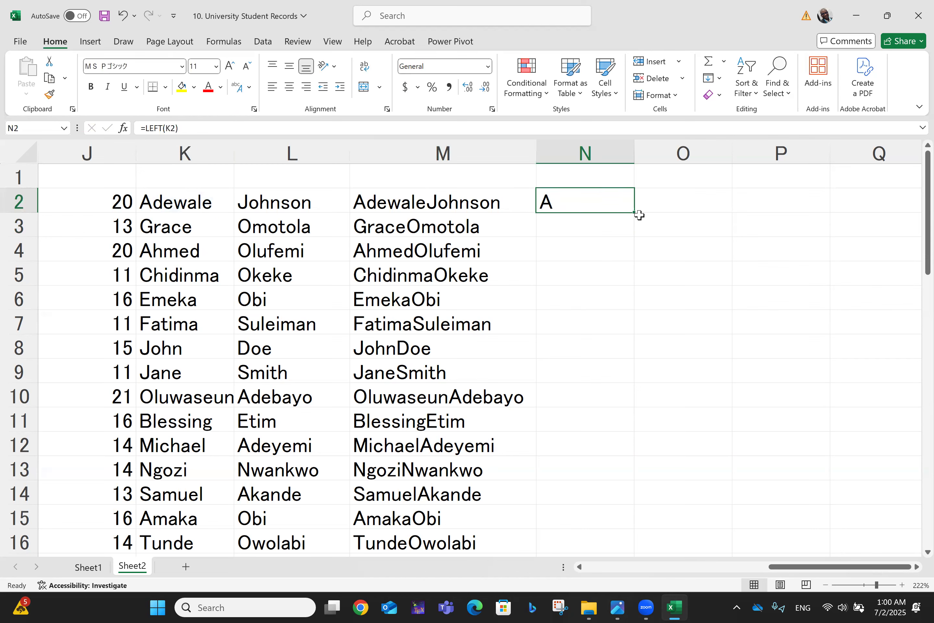
drag(635, 212, 604, 531)
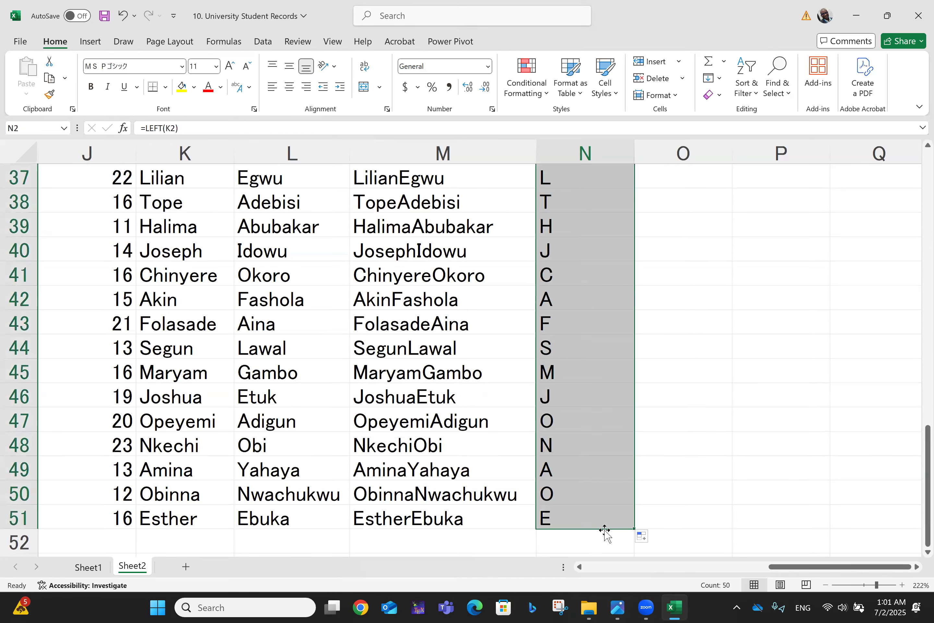
key(ctrl+Up)
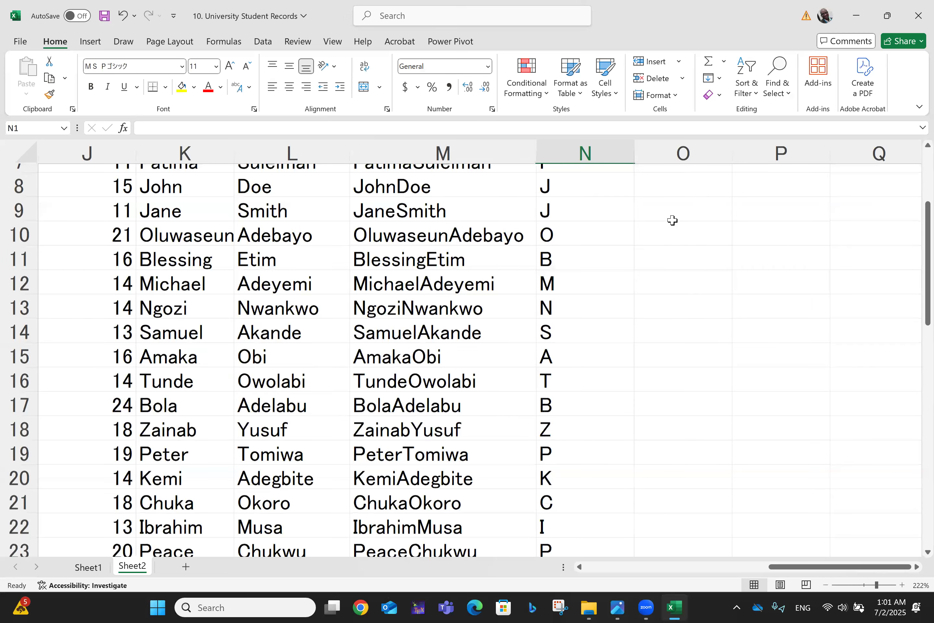
- Enter =CONCAT(N2,L2) in O2 to join the first student's initial and last name
scroll(669, 213, up, 2)
click(663, 201)
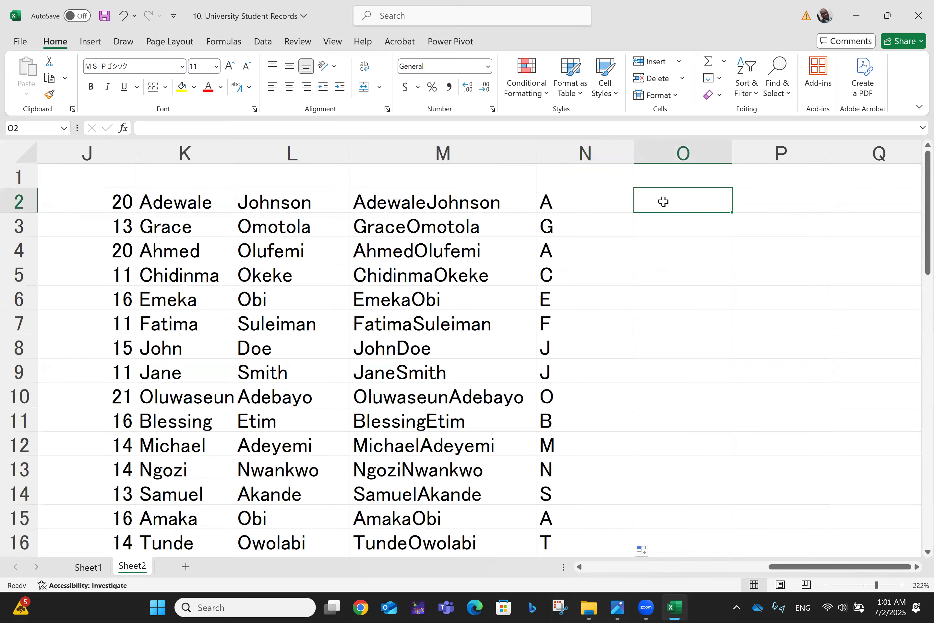
text(=co)
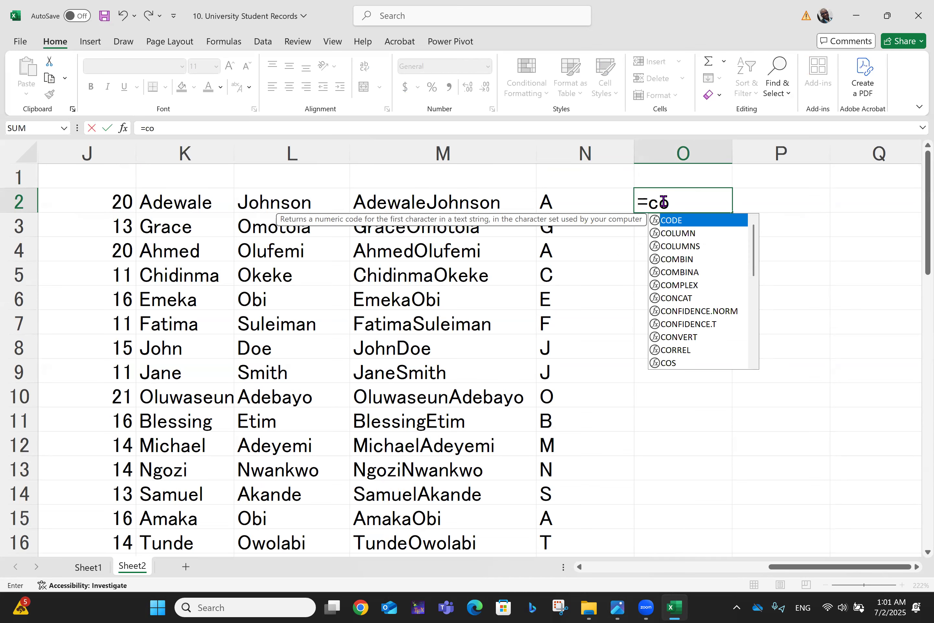
text(ncat()
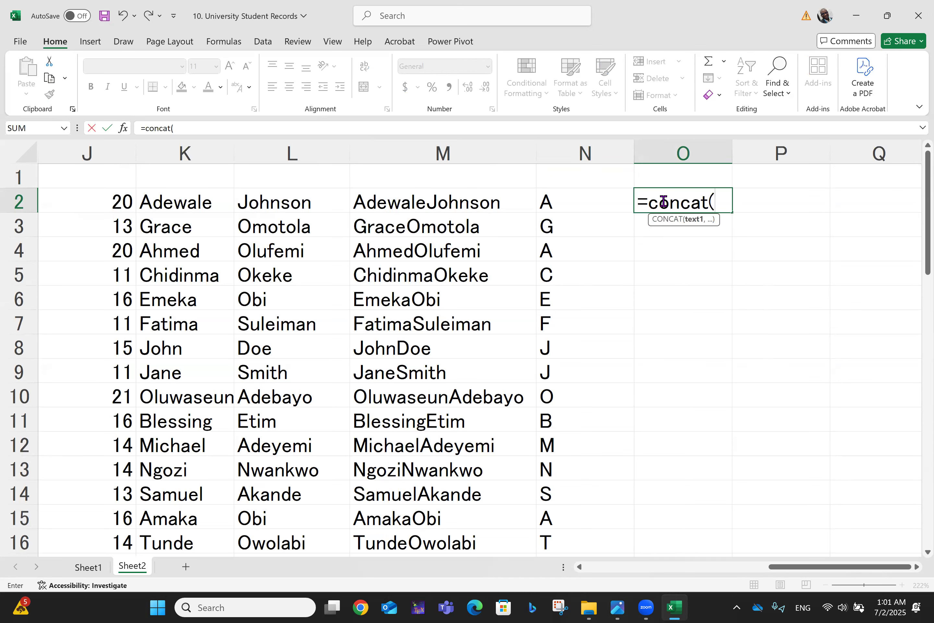
click(573, 201)
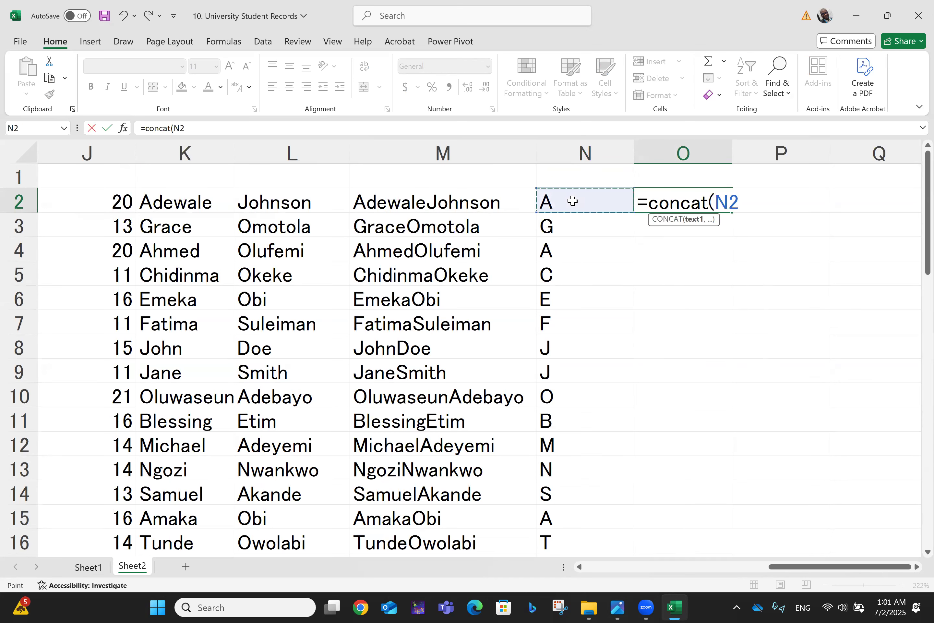
text(,)
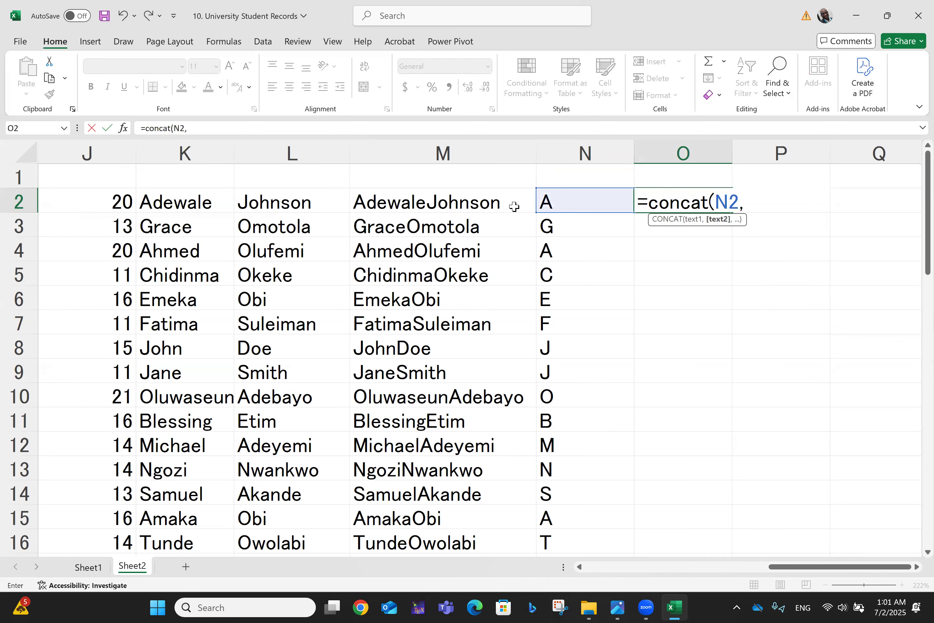
click(289, 206)
key(Return)
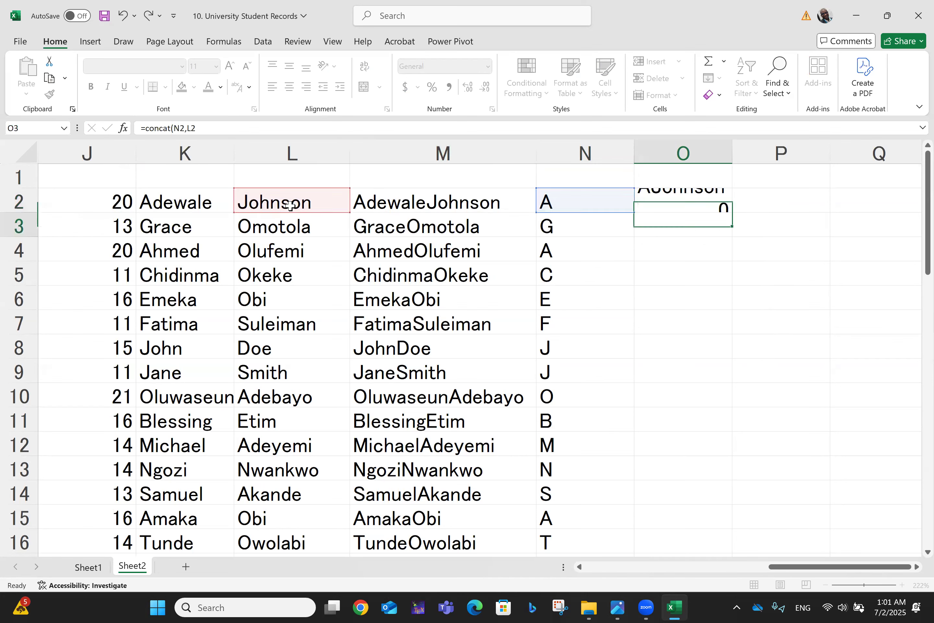
- Fill the CONCAT formula from O2 down column O through the student rows
click(687, 202)
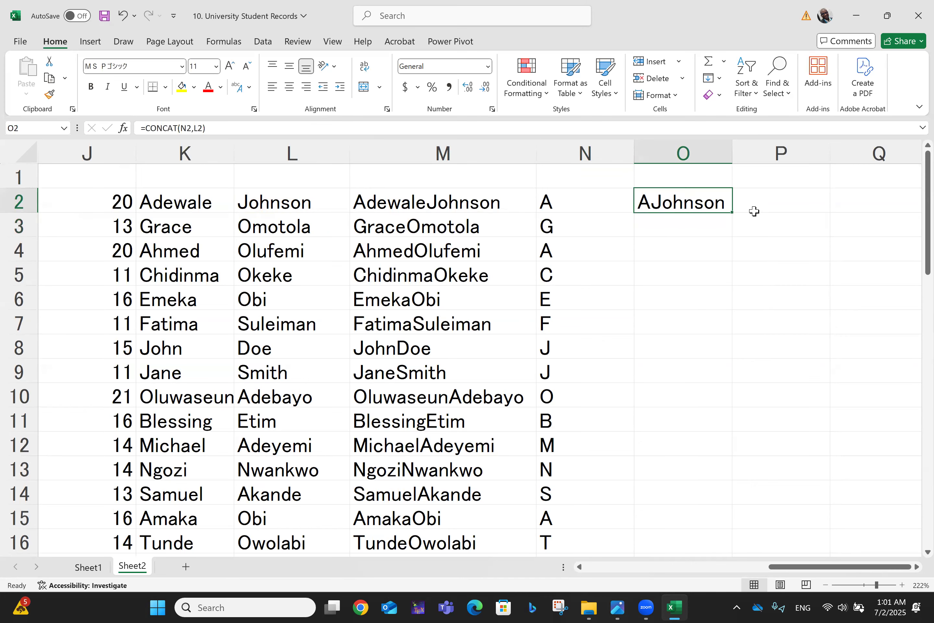
drag(734, 214, 710, 465)
key(ctrl+Up)
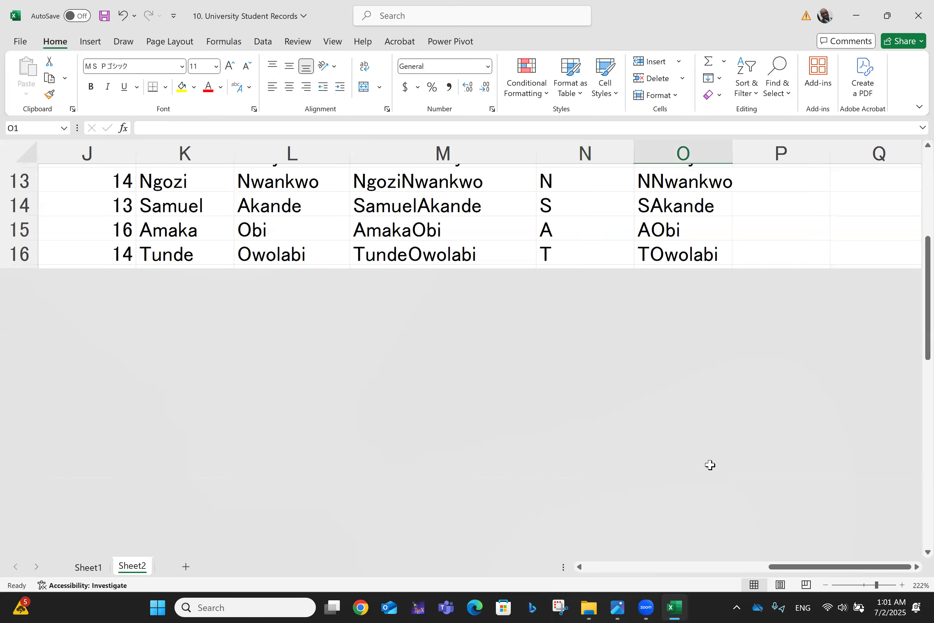
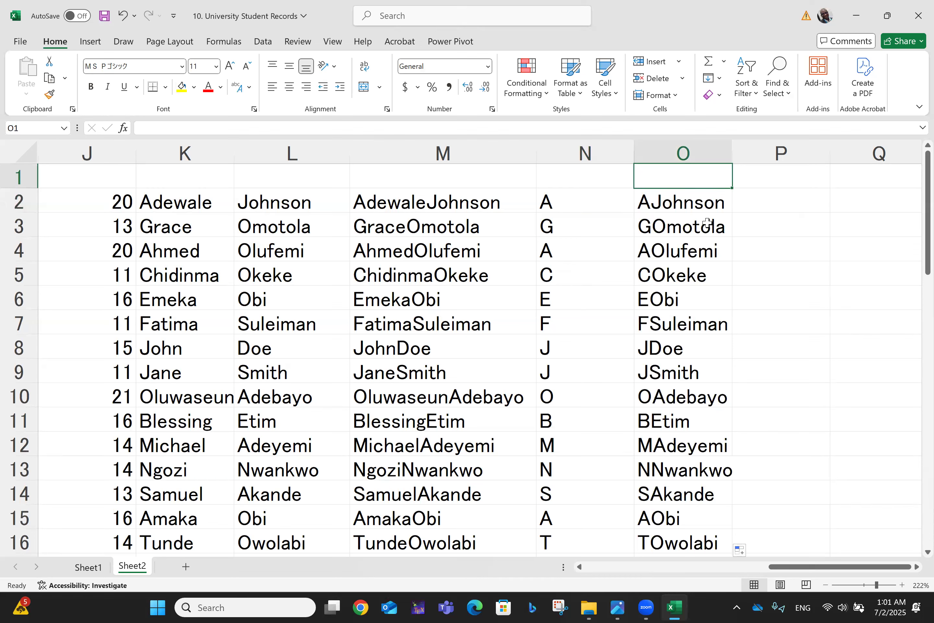
- Enter =CONCAT("Dr."," ",K2," ",L2) in P2 to build the first student's full name with a title and spaces
click(672, 208)
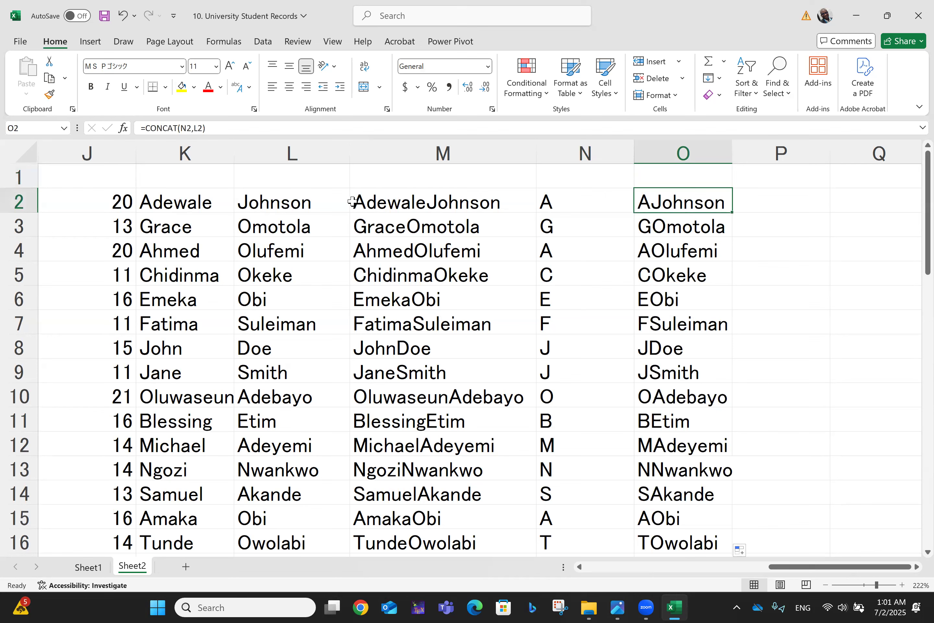
click(771, 201)
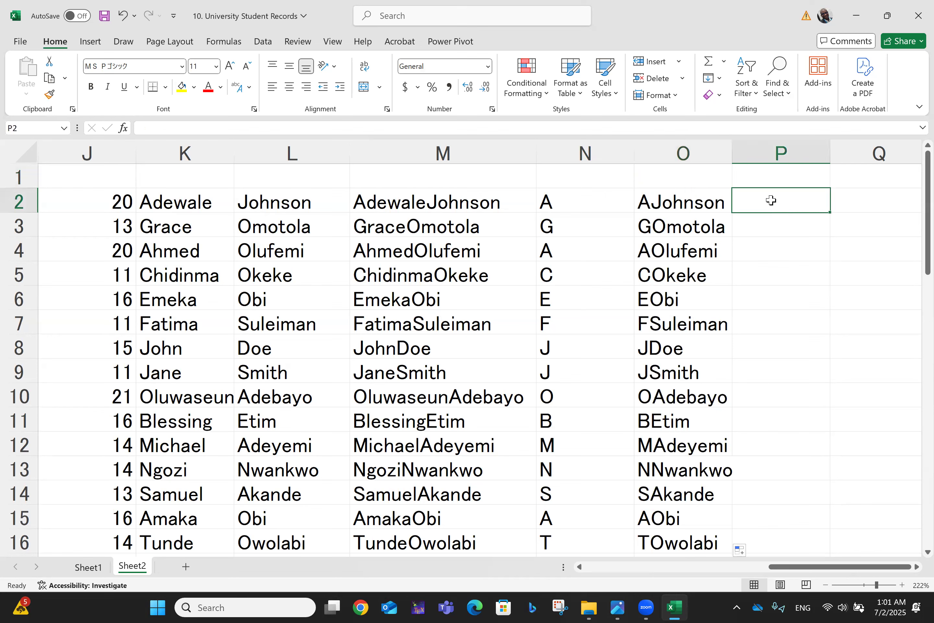
text(=c)
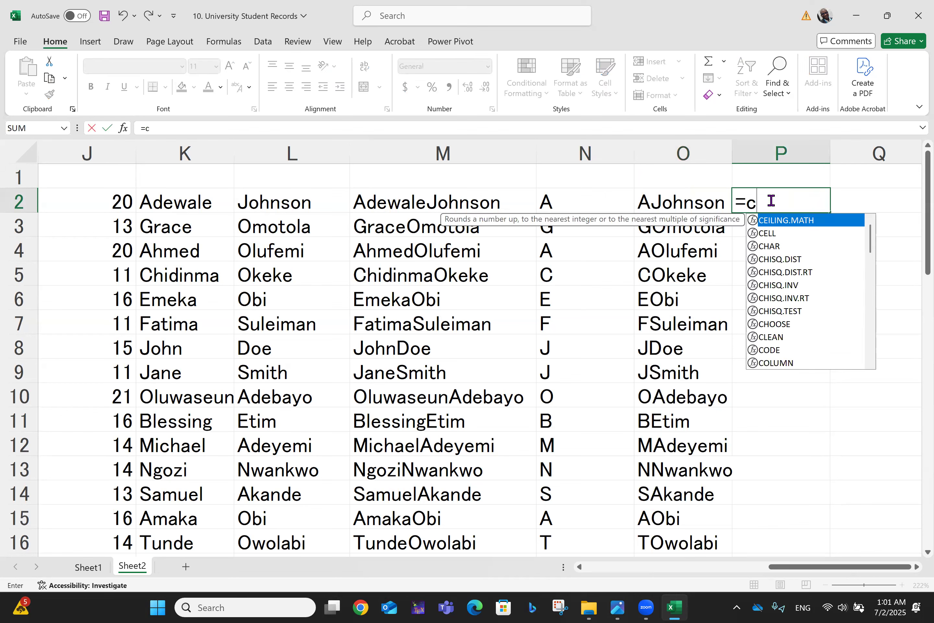
text(o)
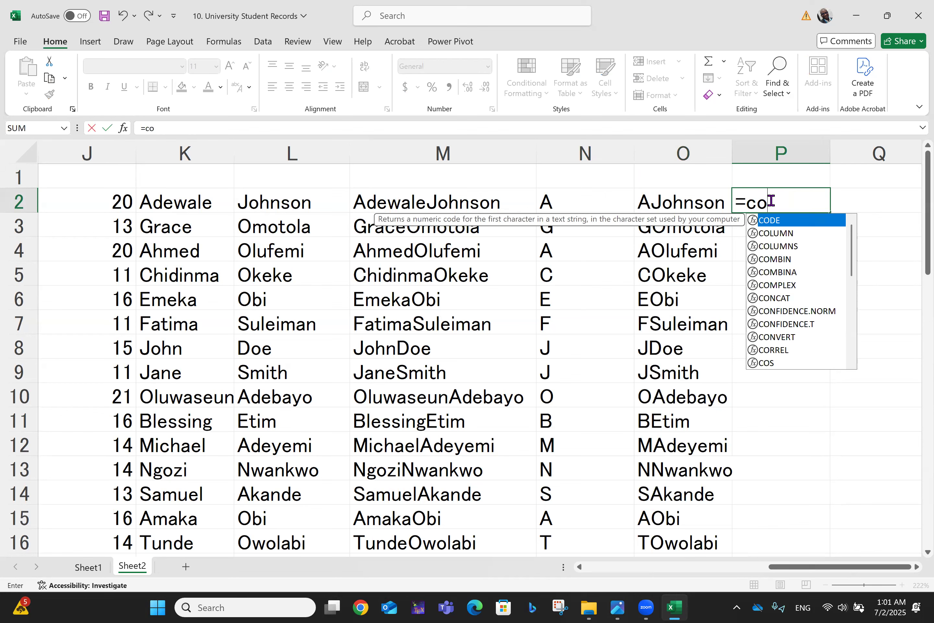
text(nc)
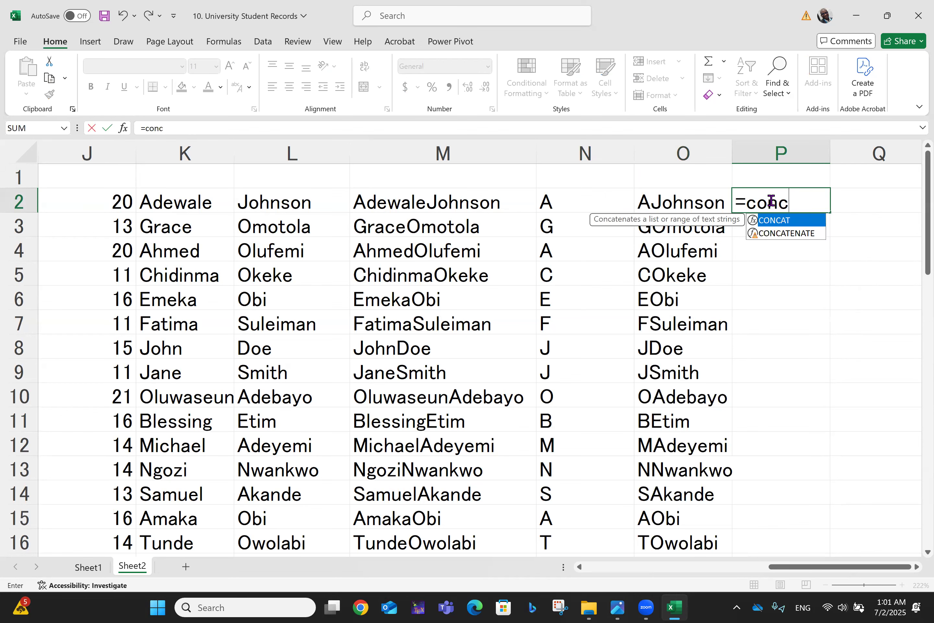
text(at()
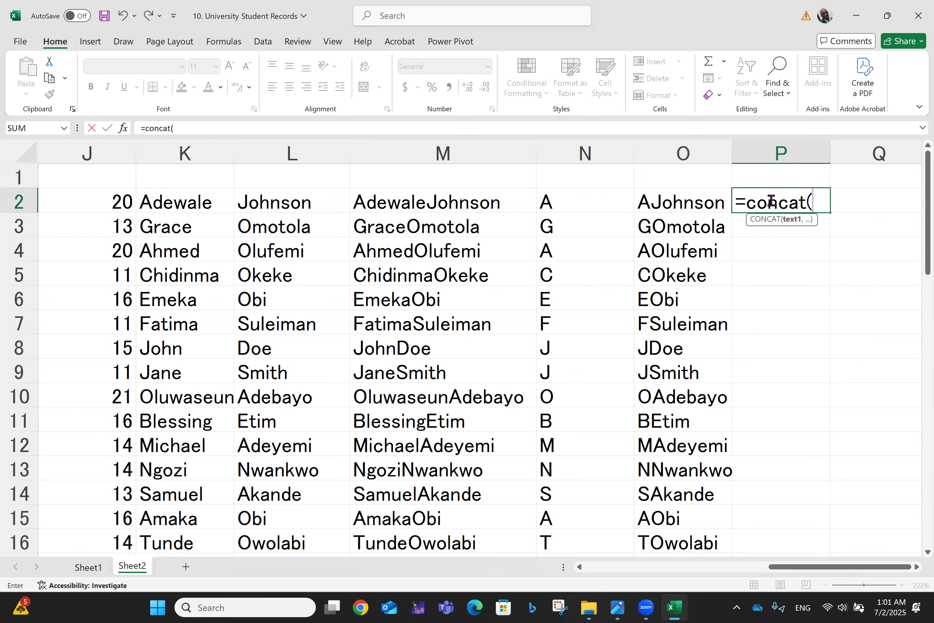
text("Mr)
key(BackSpace)
text(Dr.",)
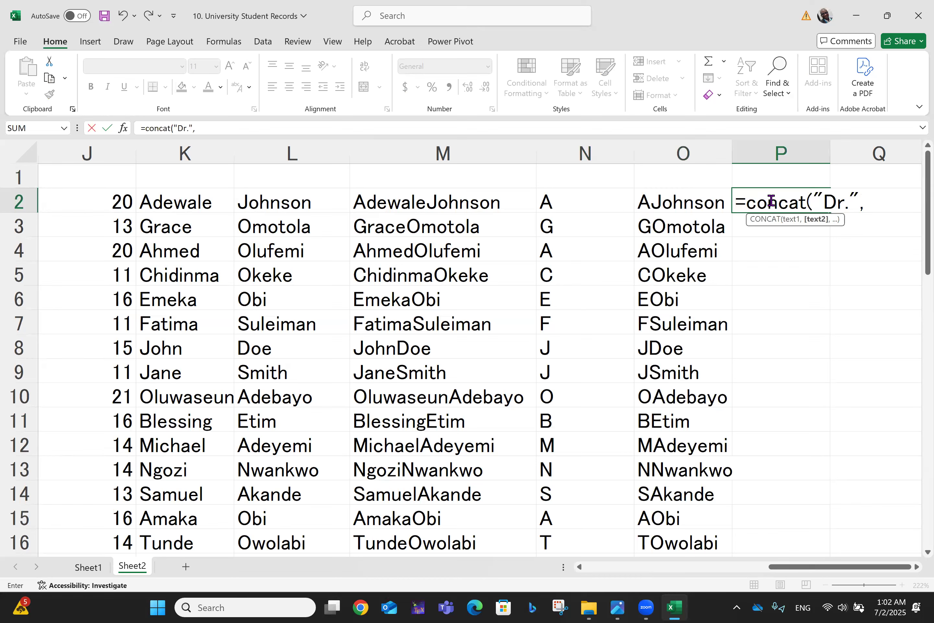
text(" ")
text(,)
click(184, 202)
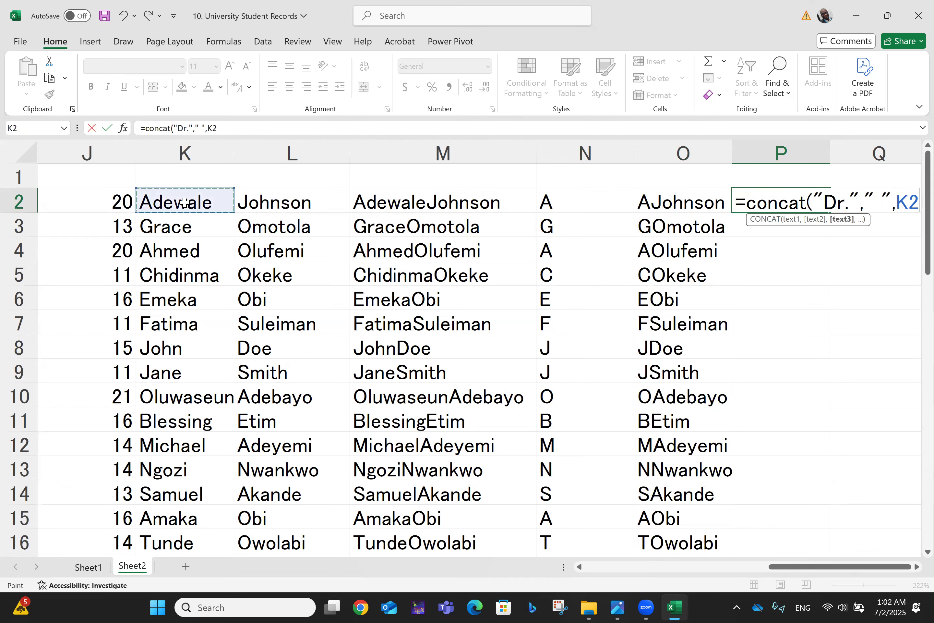
text(," ",)
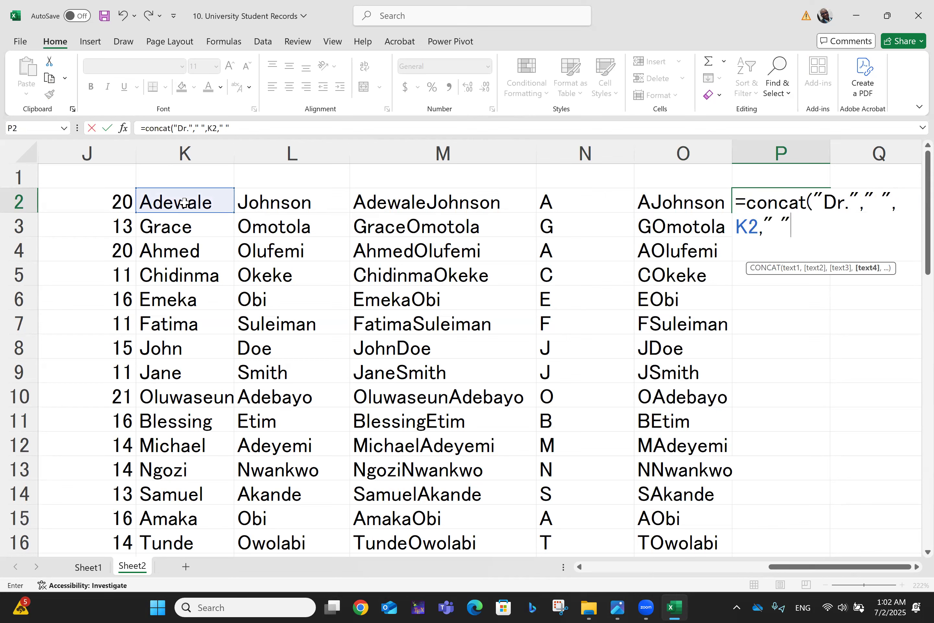
click(301, 209)
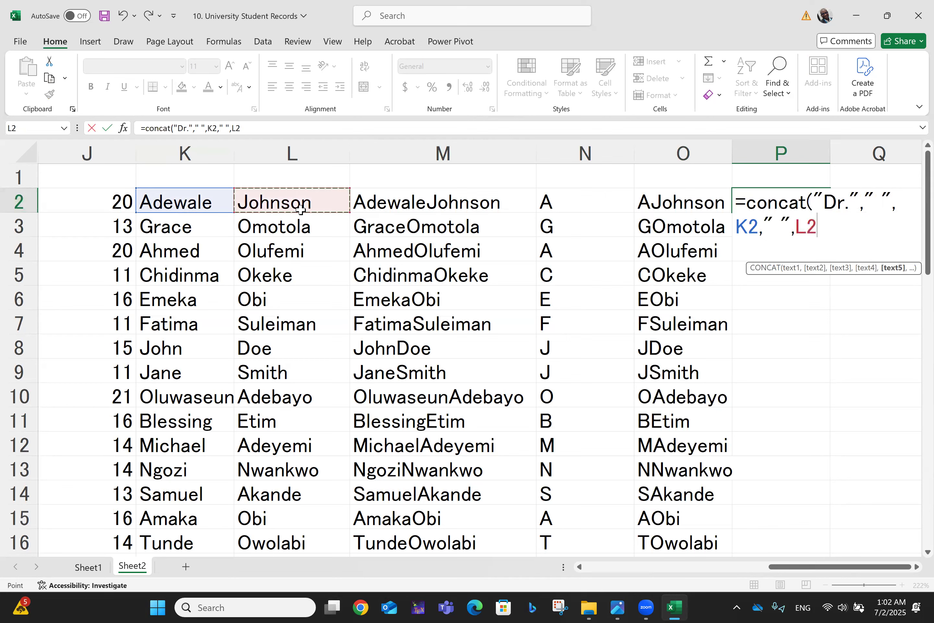
key(Return)
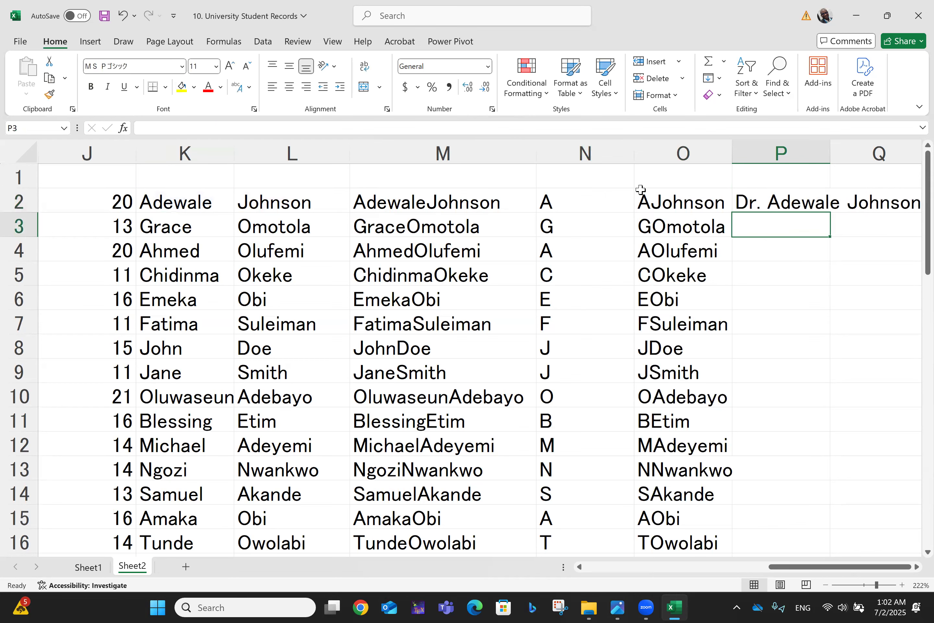
- Autofit column P to the width of the titled full name
double_click(832, 148)
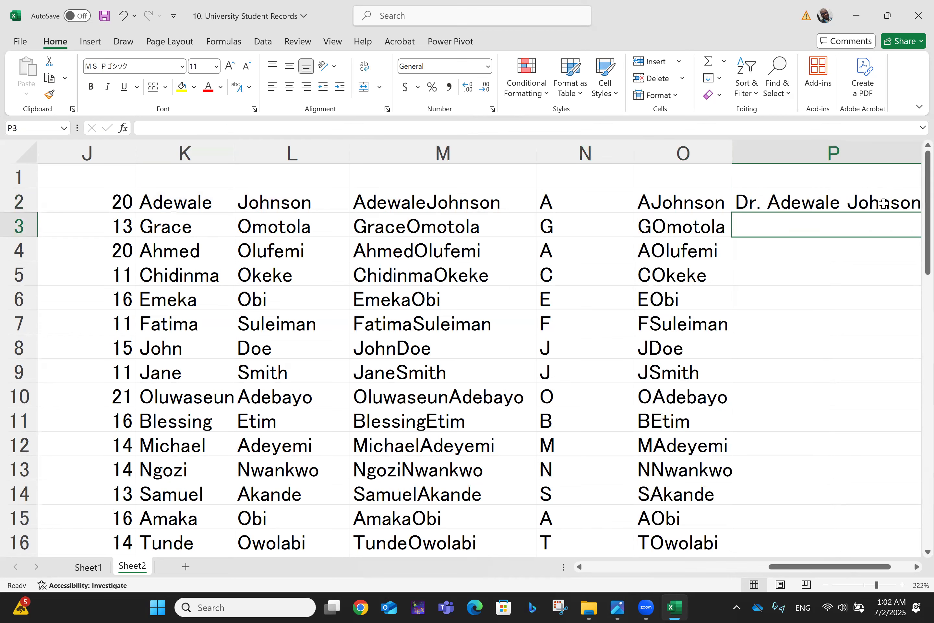
key(Right)
key(Right)
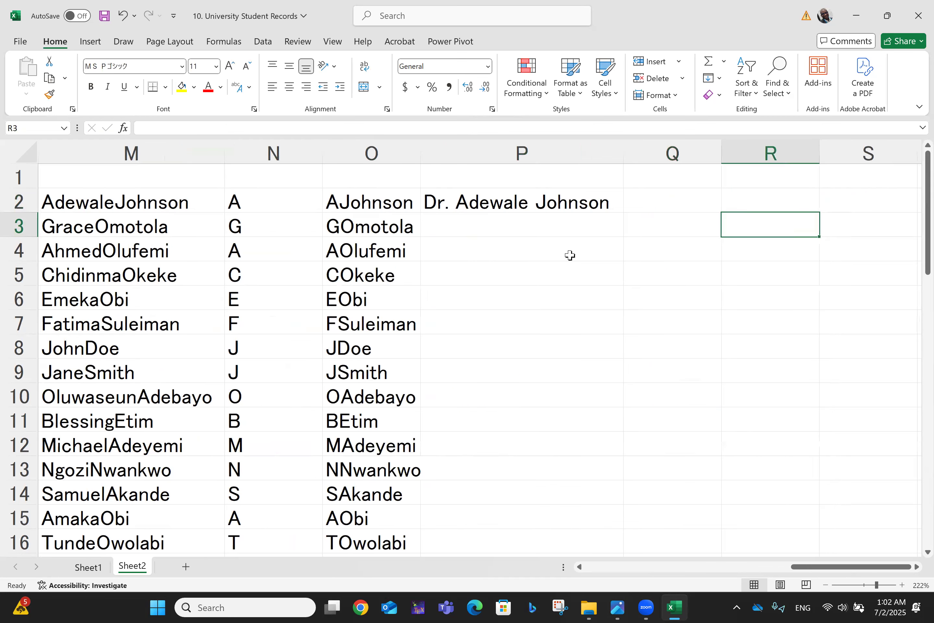
- Fill the titled-name CONCAT formula from P2 down to P51 and autofit column O
click(512, 205)
drag(622, 215, 607, 375)
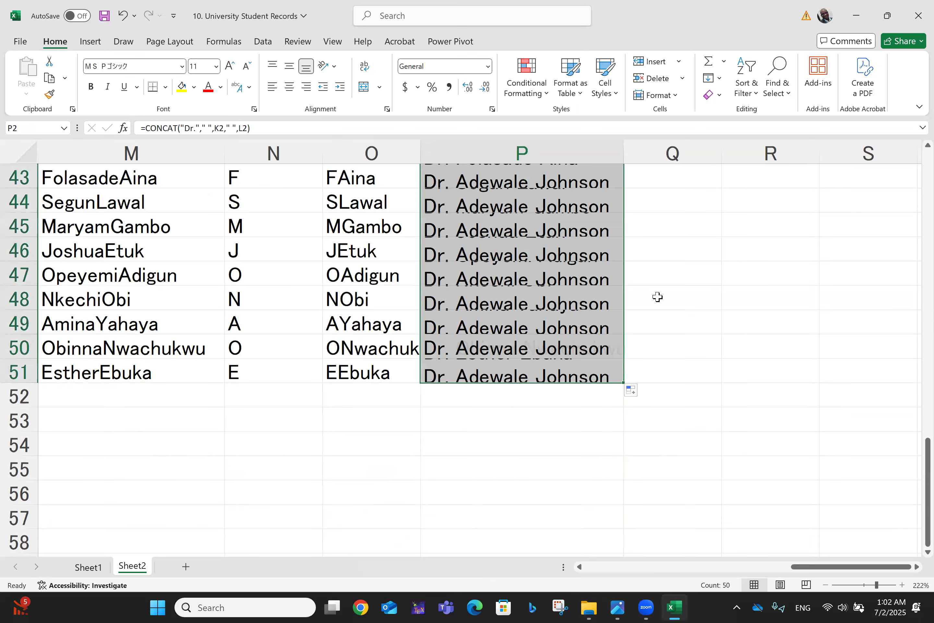
click(688, 289)
double_click(420, 153)
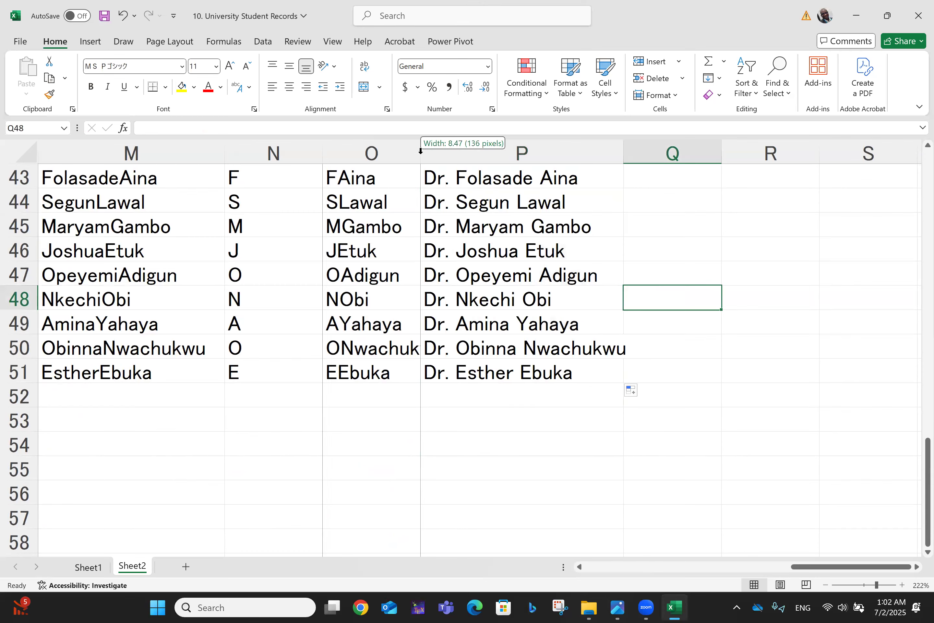
- Review the titled full names in column P from the first student down to row 51
key(Up)
key(Up)
key(Up)
key(Up)
key(Up)
key(Up)
key(Up)
key(Up)
key(Up)
key(Up)
key(Up)
key(Up)
key(Up)
key(Up)
key(Up)
key(Up)
key(Up)
key(Up)
key(Up)
key(Up)
key(Up)
key(Up)
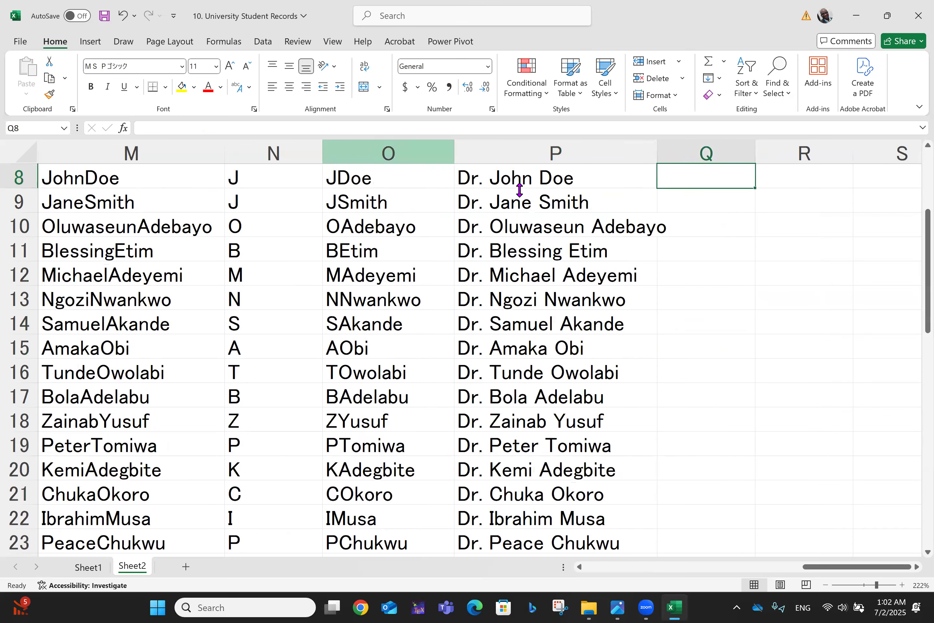
key(Up)
key(Up)
key(Up)
key(Up)
key(Up)
key(Up)
key(Up)
click(581, 236)
key(Down)
key(Down)
key(Down)
key(Down)
key(Down)
key(Down)
key(Down)
key(Down)
key(Down)
key(Down)
key(Down)
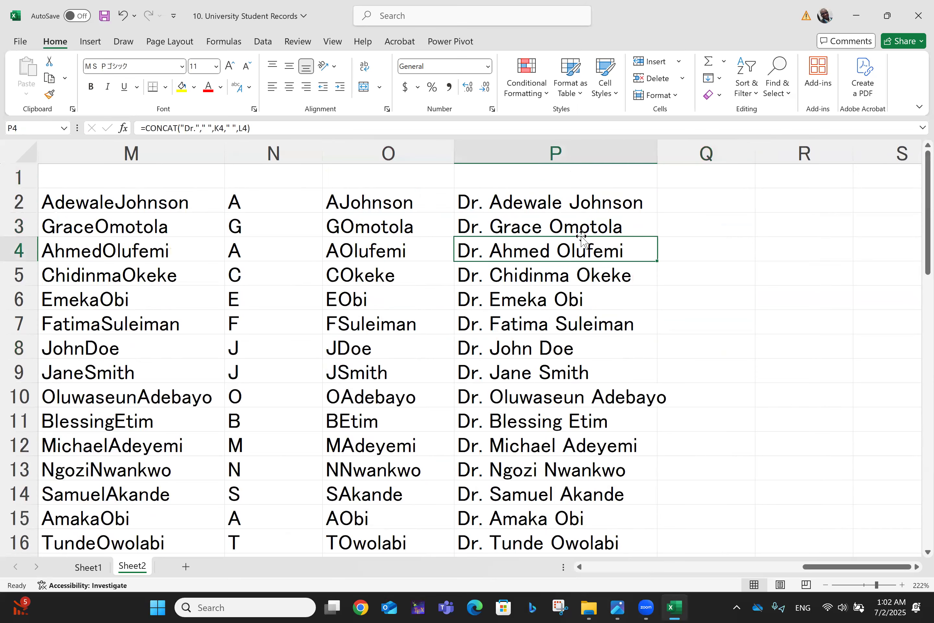
key(Down)
key(Down)
key(Down)
key(Down)
key(Down)
key(Down)
key(Down)
key(Down)
key(Down)
key(Down)
key(Down)
key(Down)
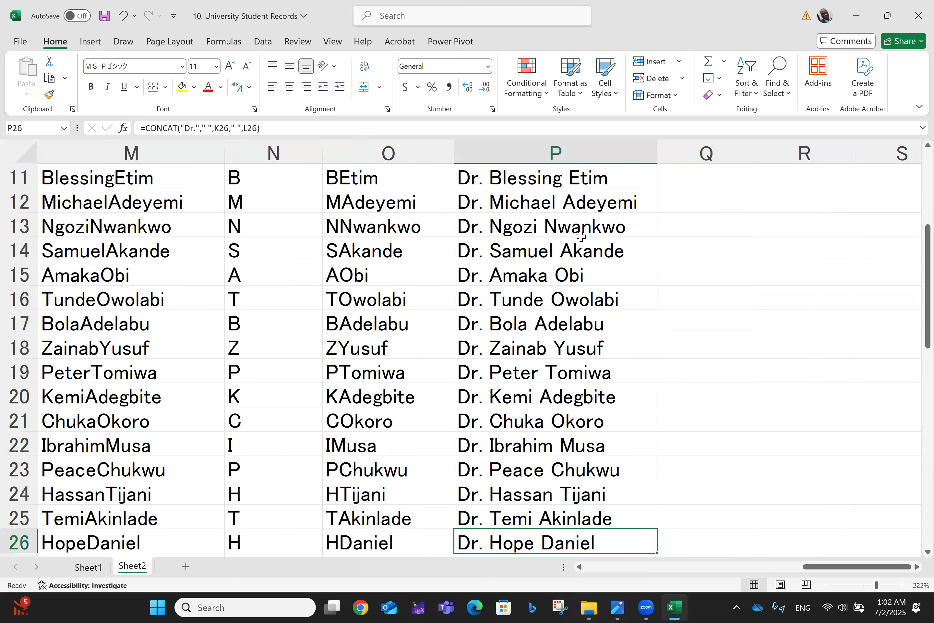
key(Down)
key(Down)
key(Down)
key(Down)
key(Down)
key(Down)
key(Down)
key(Down)
key(Down)
key(Down)
key(Down)
key(Down)
key(Down)
key(Down)
key(Down)
key(Down)
key(Down)
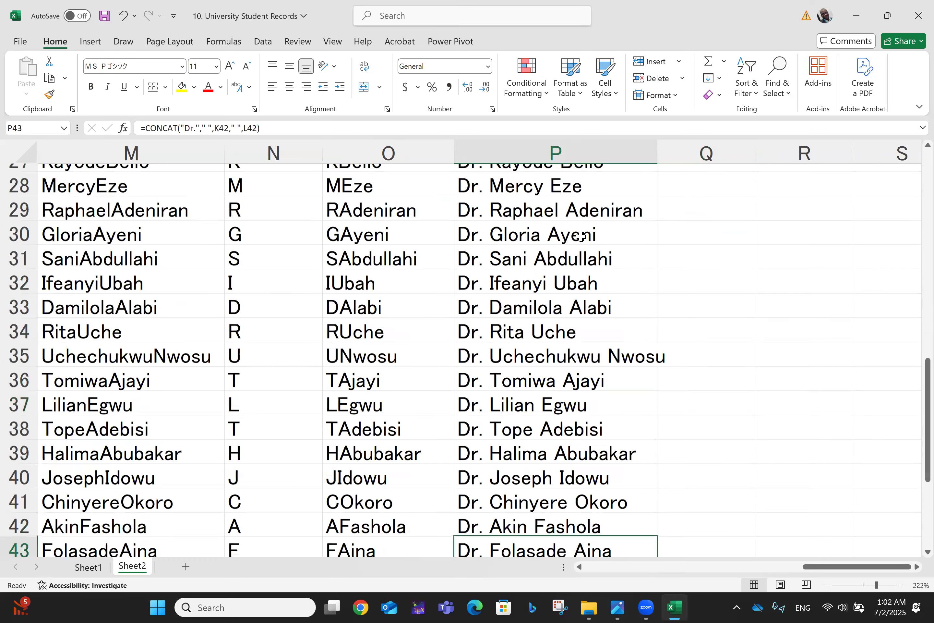
key(Down)
key(Down)
key(Down)
key(Down)
key(Down)
key(Down)
key(Down)
key(Down)
key(Down)
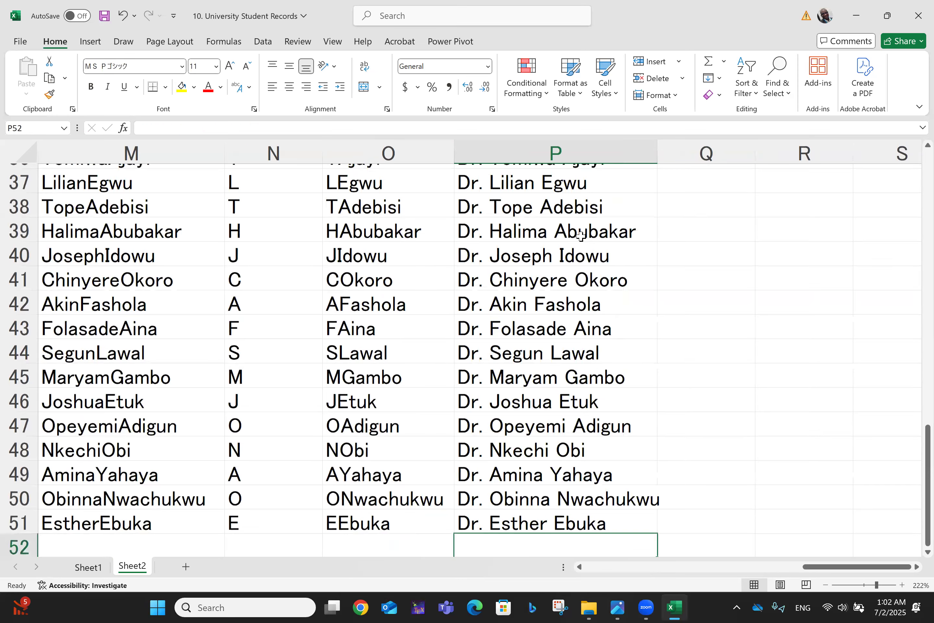
key(Down)
key(Down)
key(Up)
key(Up)
key(Up)
key(Up)
key(Up)
key(Down)
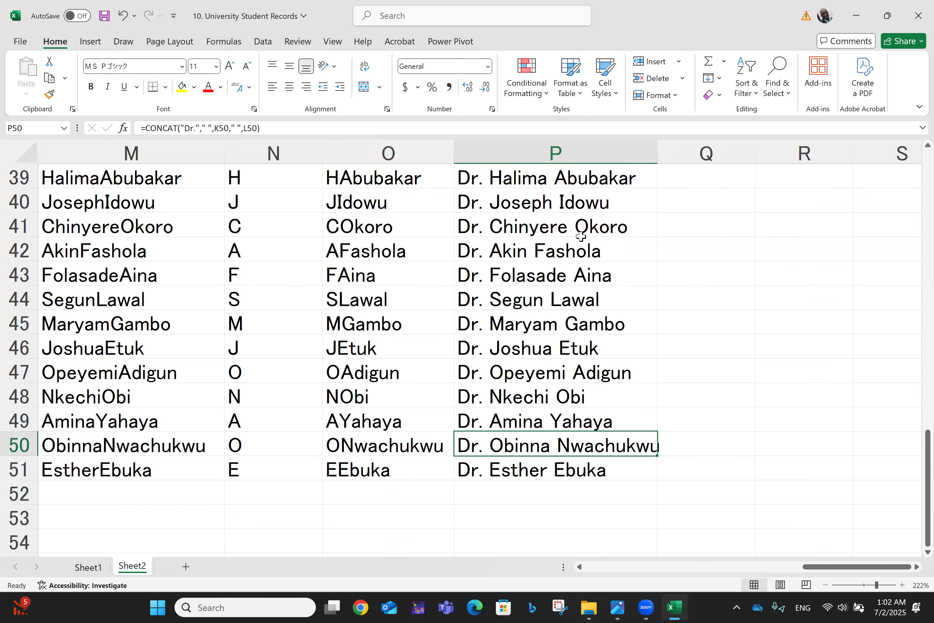
key(Down)
- Compare the last student's original record in columns A to E with the formula results through column P
key(Left)
key(Left)
key(Left)
key(Left)
key(Left)
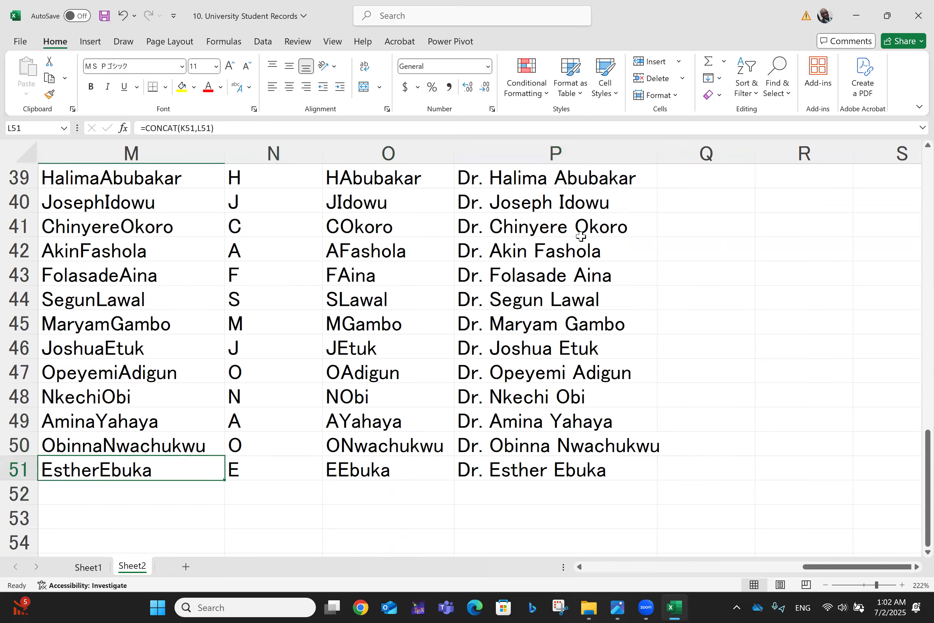
key(Left)
key(Left)
key(Left)
key(Left)
key(Left)
key(Left)
key(Left)
key(Left)
key(Left)
key(Left)
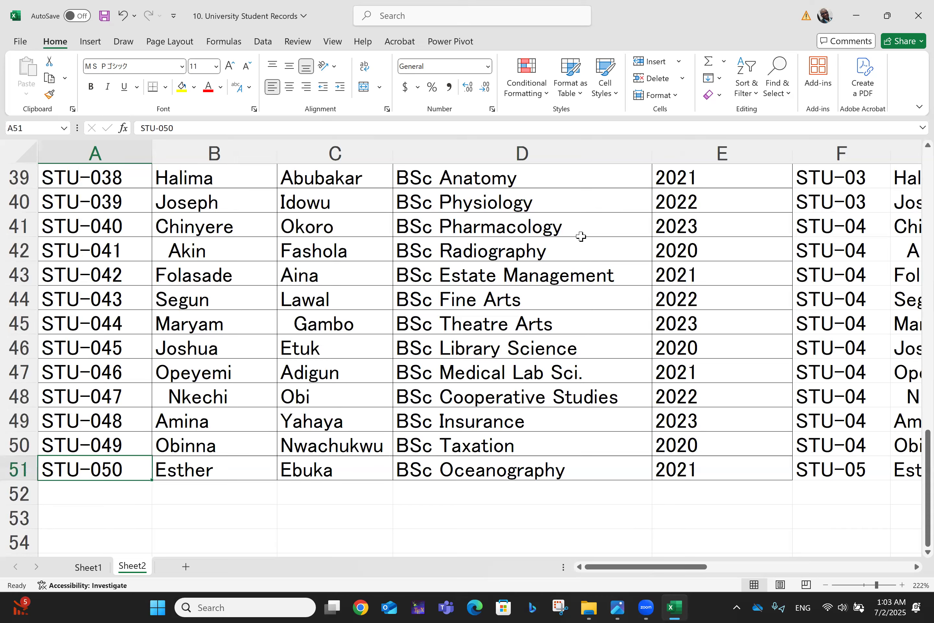
key(Right)
key(Right)
key(Right)
key(Right)
key(Right)
key(Right)
key(Right)
key(Right)
key(Right)
key(Right)
key(Right)
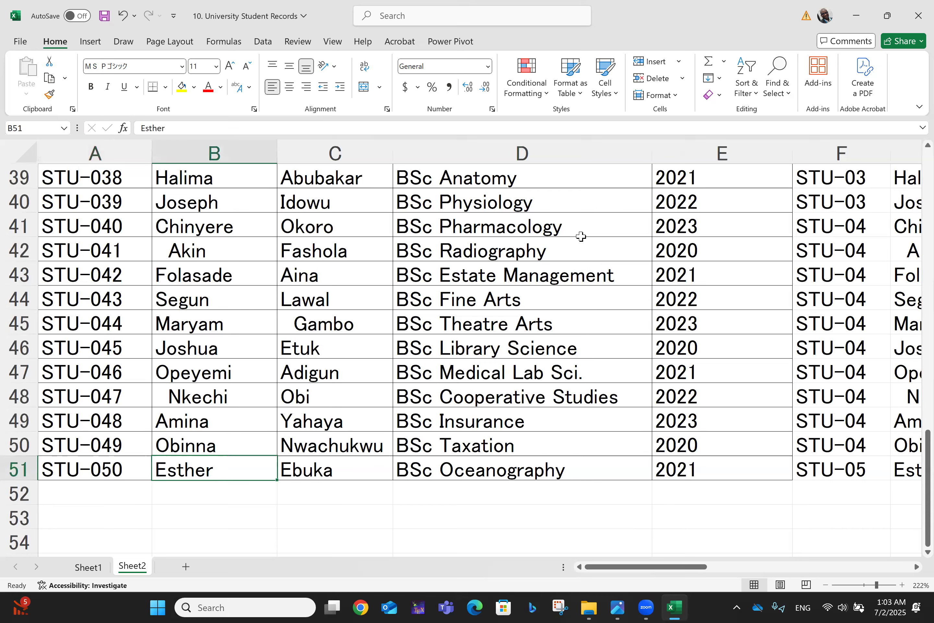
key(Right)
key(Right)
key(Right)
- Review the titled full names in column P from the last students back up to row 1
key(Up)
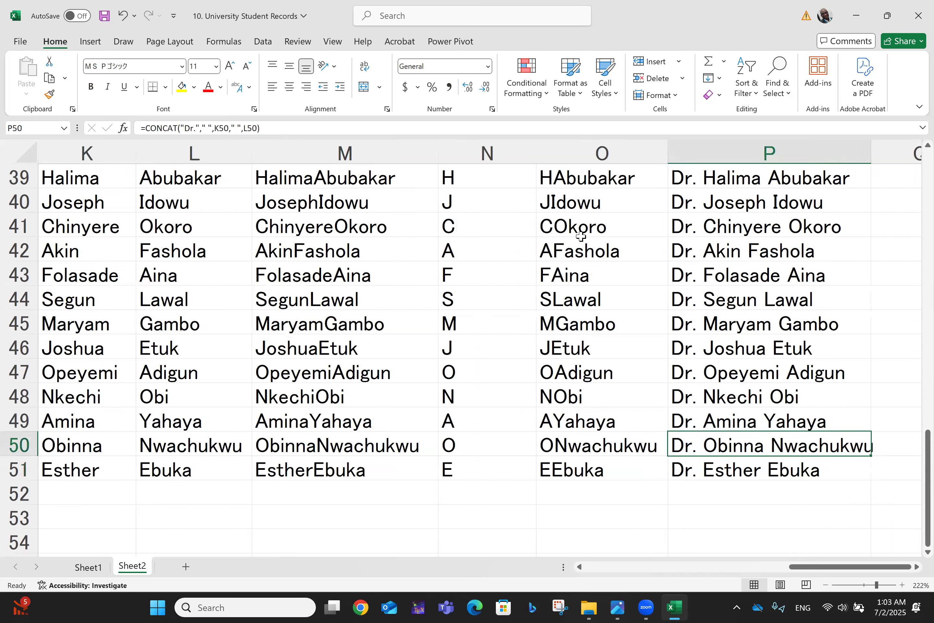
key(Up)
key(Up)
key(Up)
key(Up)
key(Up)
key(Up)
key(Up)
key(Up)
key(Up)
key(Up)
key(Up)
key(Up)
key(Up)
key(Up)
key(Up)
key(Up)
key(Up)
key(Up)
key(Up)
key(Up)
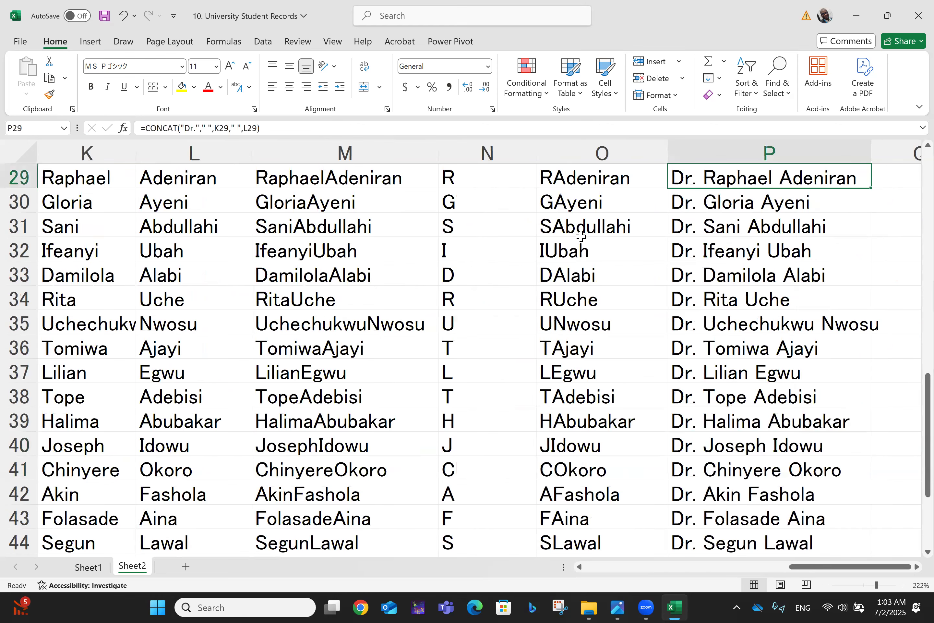
key(Up)
key(Up)
key(Up)
key(Up)
key(Up)
key(Up)
key(Up)
key(Up)
key(Up)
key(Up)
key(Up)
key(Up)
key(Up)
key(Up)
key(Up)
key(Up)
key(Up)
key(Up)
key(Up)
key(Up)
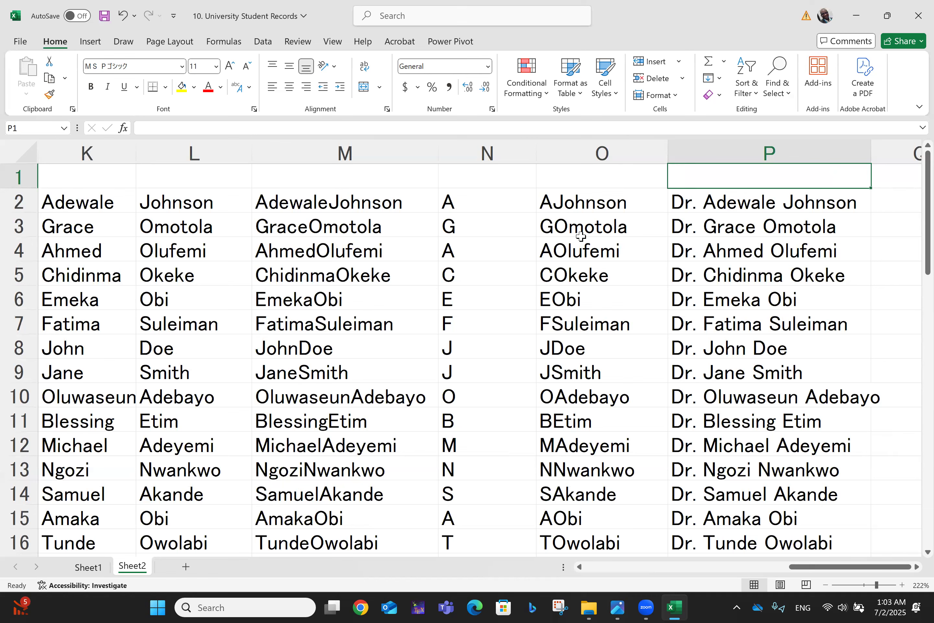
- Examine the sheet from the original First Name header in B1 across the extracted, trimmed and joined columns, past column P
scroll(581, 237, left, 3)
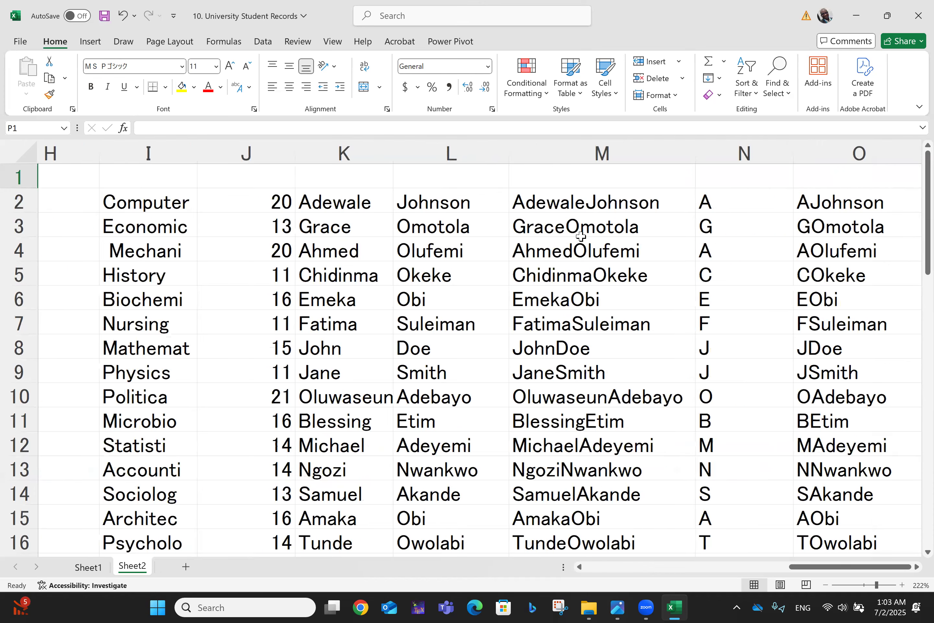
scroll(580, 236, left, 6)
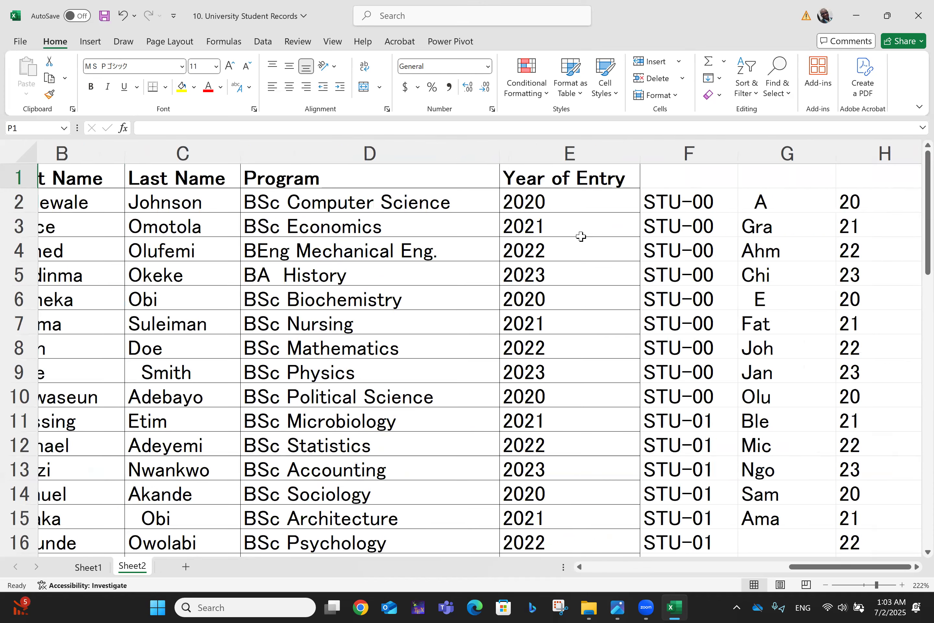
scroll(579, 233, left, 1)
click(236, 182)
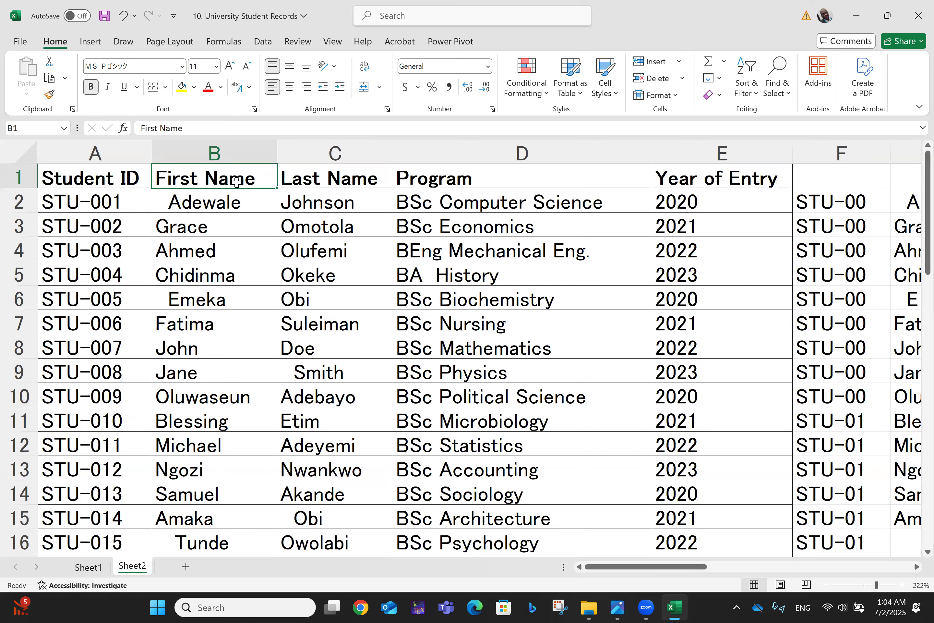
key(Right)
key(Right)
key(Right)
key(Right)
key(Right)
key(Right)
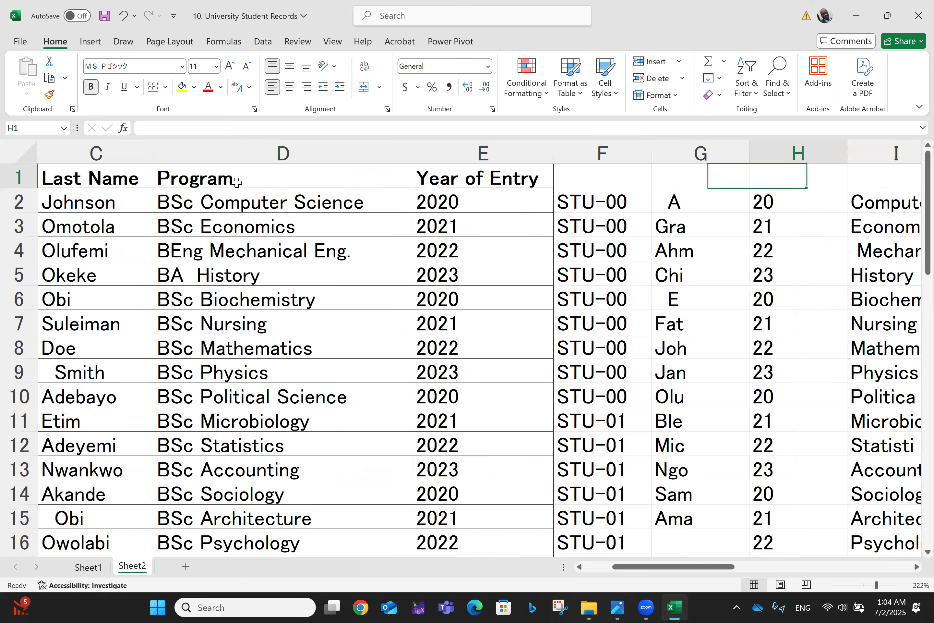
key(Right)
key(Right)
key(Right)
key(Right)
key(Right)
key(Right)
key(Right)
key(Right)
key(Right)
key(Right)
key(Right)
key(Right)
key(Right)
- Compare the original student columns once more with the formula results in columns F to P, ending at empty cell Q1
key(Left)
key(Left)
key(Left)
key(Left)
key(Left)
key(Left)
key(Left)
key(Left)
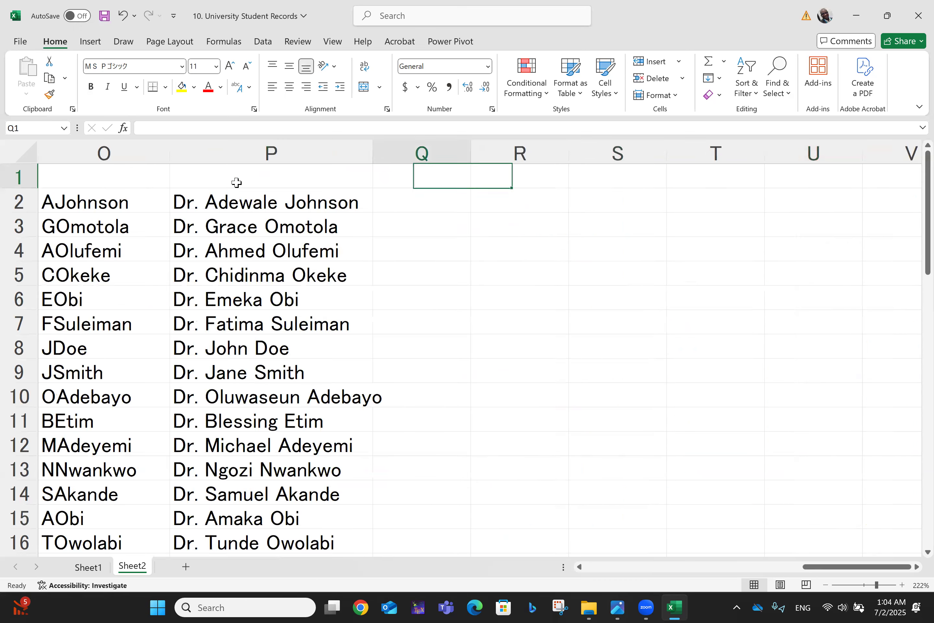
key(Left)
key(Left)
key(Left)
key(Left)
key(Left)
key(Left)
key(Left)
key(Left)
key(Left)
key(Left)
key(Left)
key(Right)
key(Right)
key(Right)
key(Right)
key(Right)
key(Right)
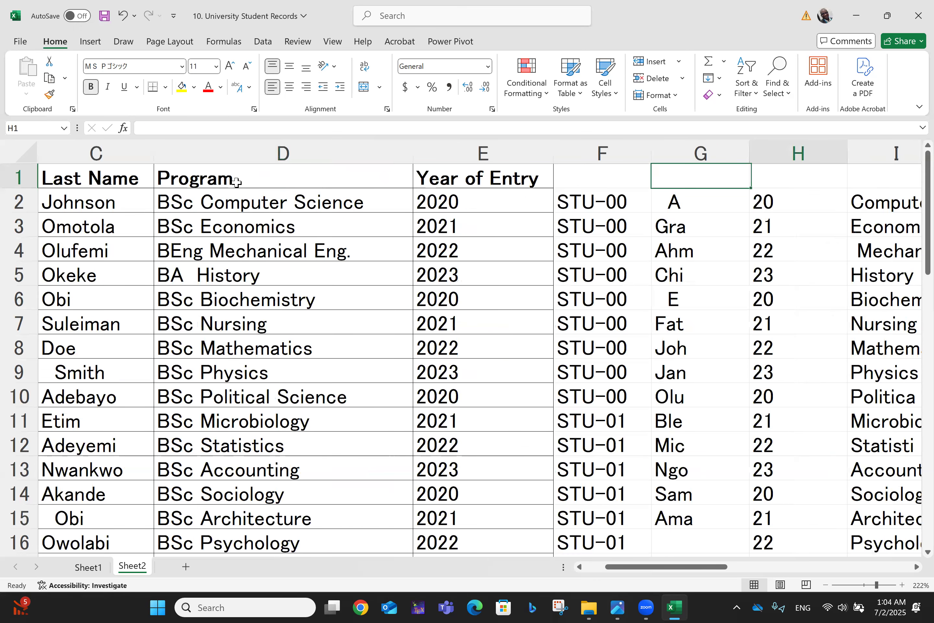
key(Right)
key(Right)
key(Right)
key(Right)
key(Right)
key(Right)
key(Right)
key(Right)
key(Right)
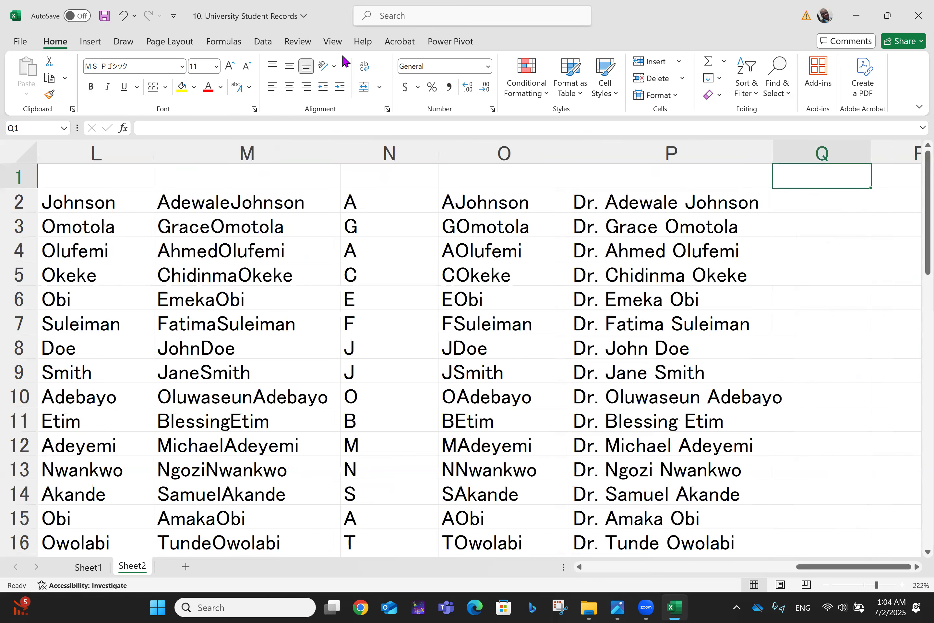